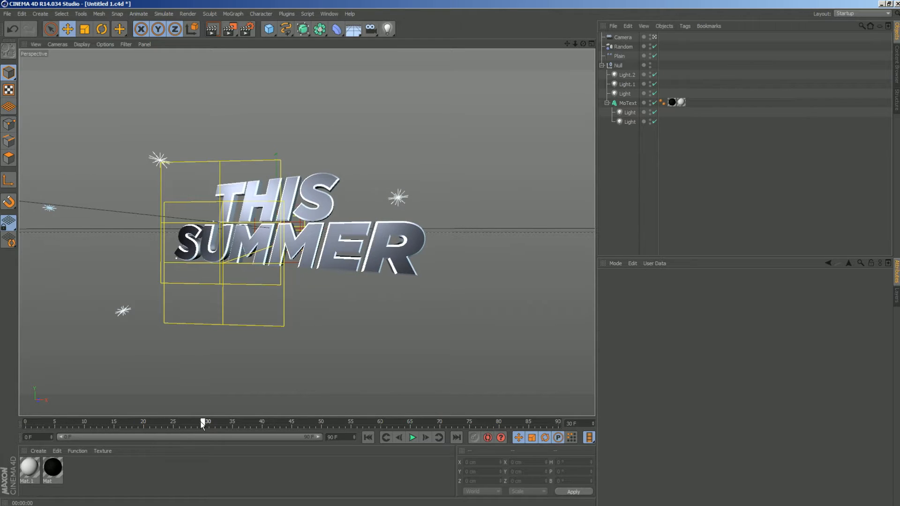
# Scrub the finished title animation to its last frame and to frame 57, rendering each in the viewport.
pyautogui.moveTo(201, 421); pyautogui.dragTo(550, 411)
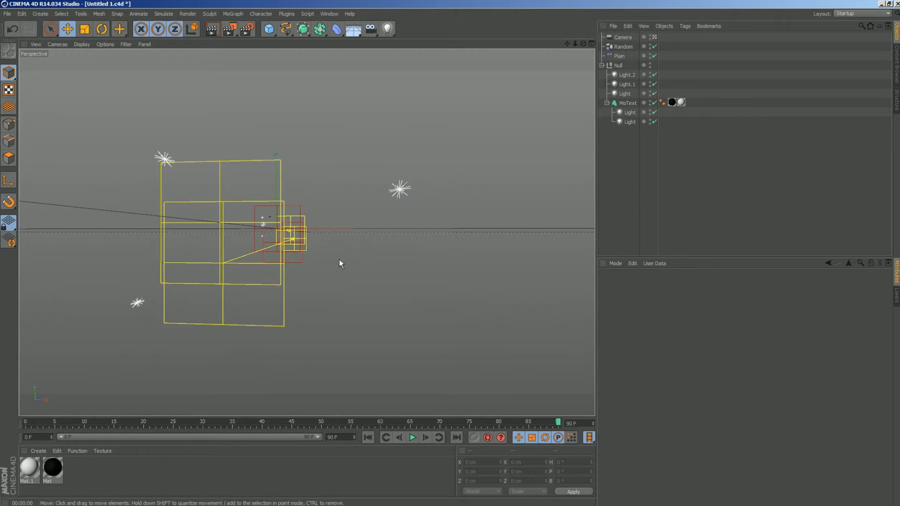
pyautogui.click(211, 29)
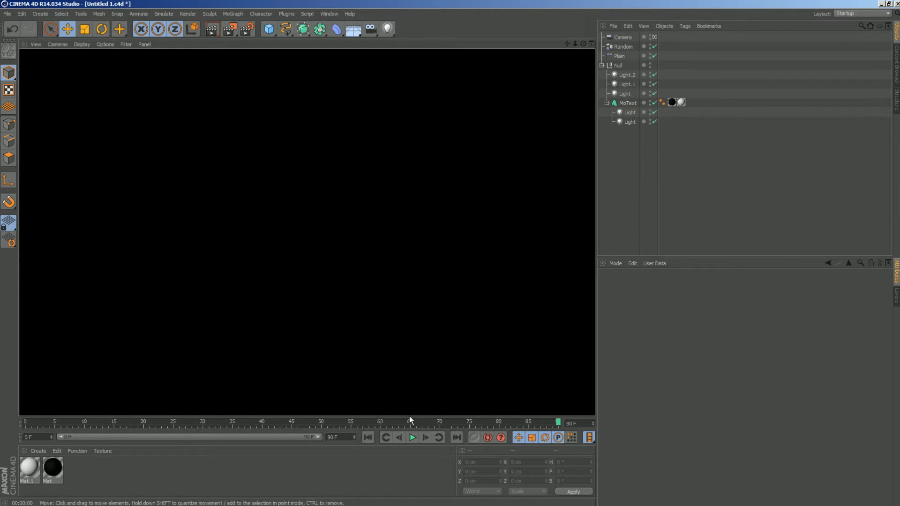
pyautogui.moveTo(414, 420); pyautogui.dragTo(362, 419)
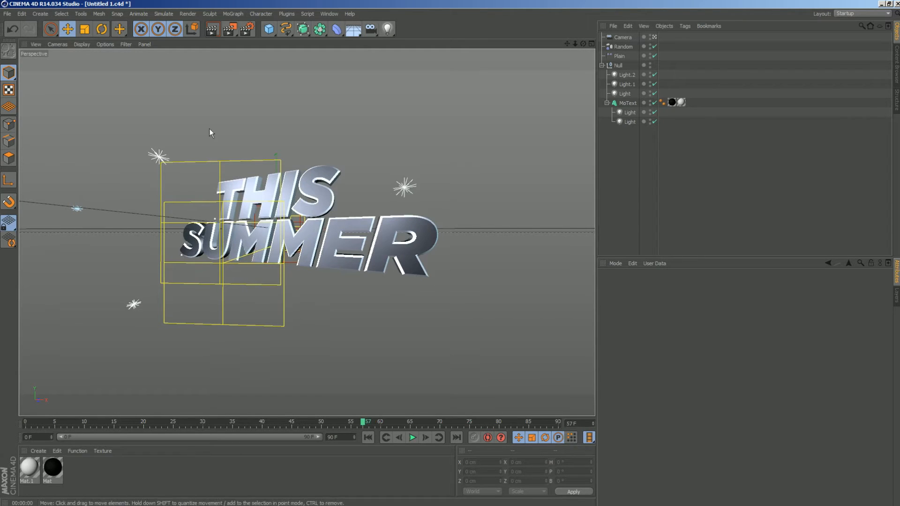
pyautogui.hotkey('ctrl', 'r')
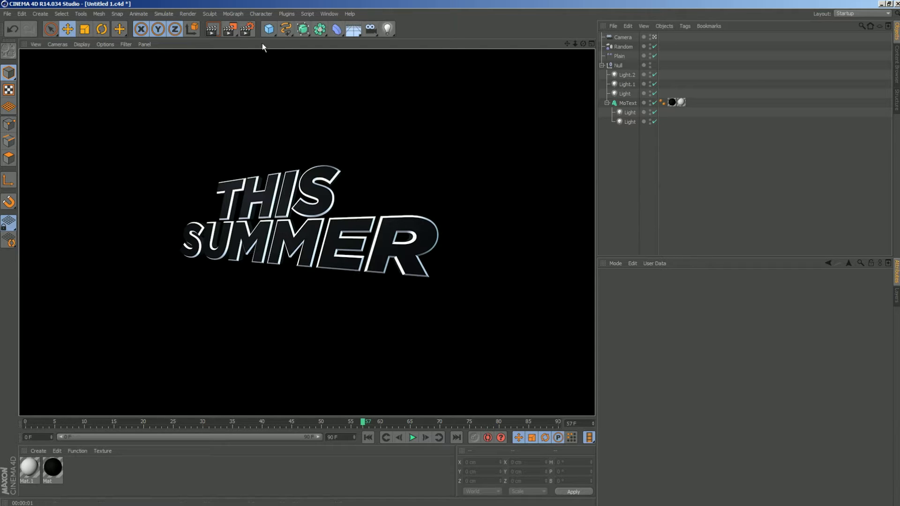
# Create a new empty project.
pyautogui.click(8, 14)
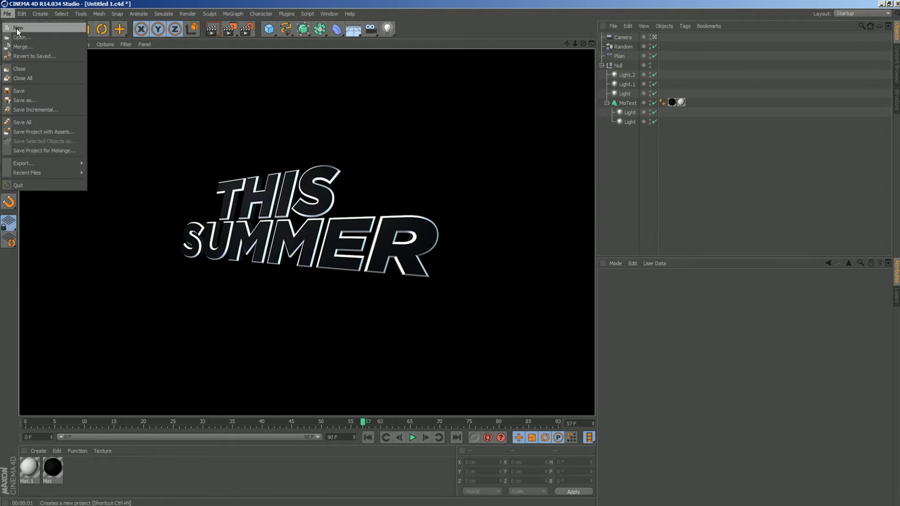
pyautogui.click(17, 29)
pyautogui.moveTo(583, 43)
pyautogui.mouseDown()
pyautogui.moveTo(628, 22)
pyautogui.moveTo(582, 43)
pyautogui.mouseUp()
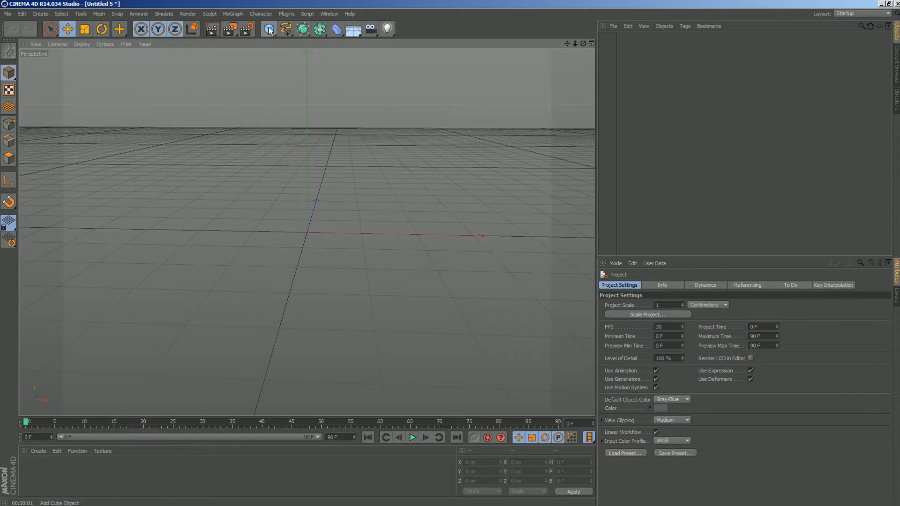
# Add a MoText object with the two-line text "THIS" and "SUMMER".
pyautogui.click(234, 14)
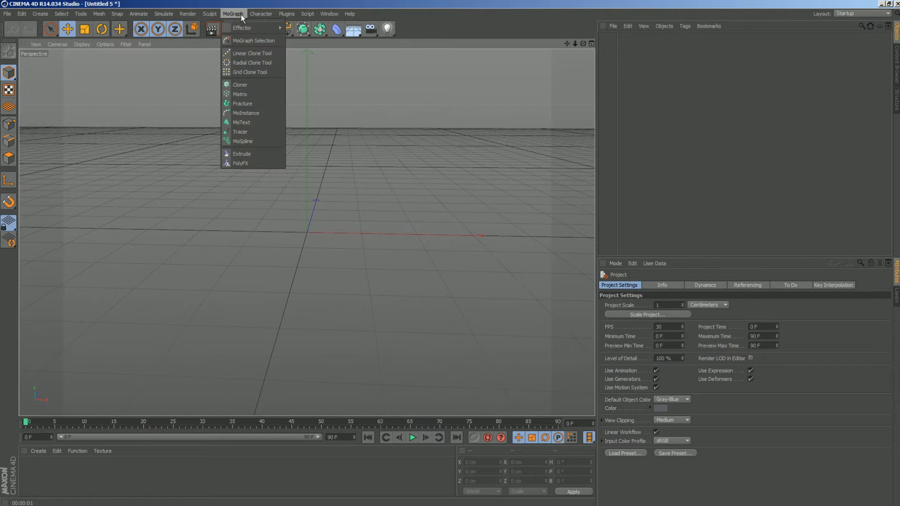
pyautogui.click(246, 123)
pyautogui.click(635, 328)
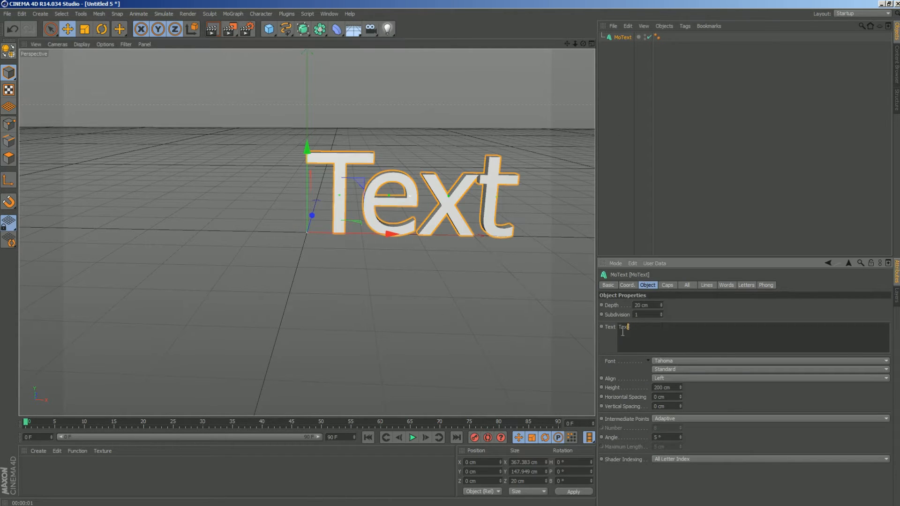
pyautogui.write('THIS')
pyautogui.click(719, 395)
pyautogui.press('h')
# Align the MoText lines to Middle and set their font to Gotham Ultra.
pyautogui.click(672, 379)
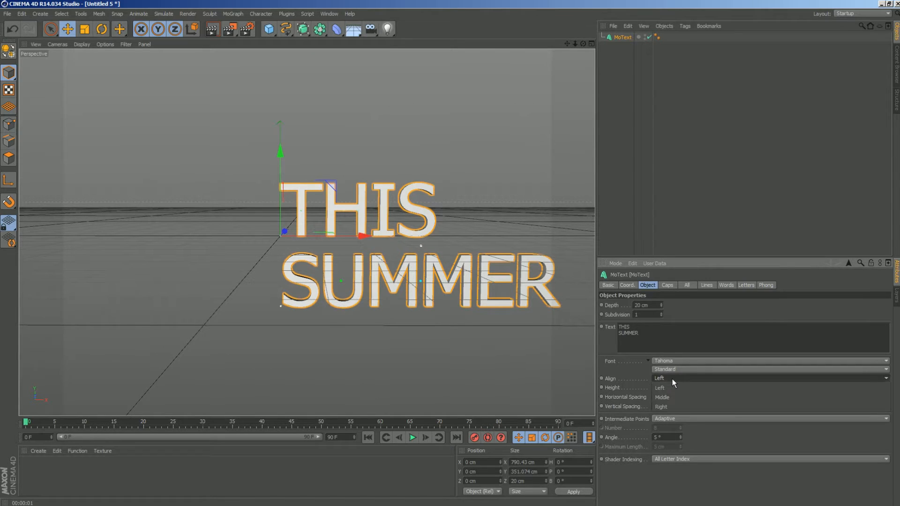
pyautogui.click(671, 396)
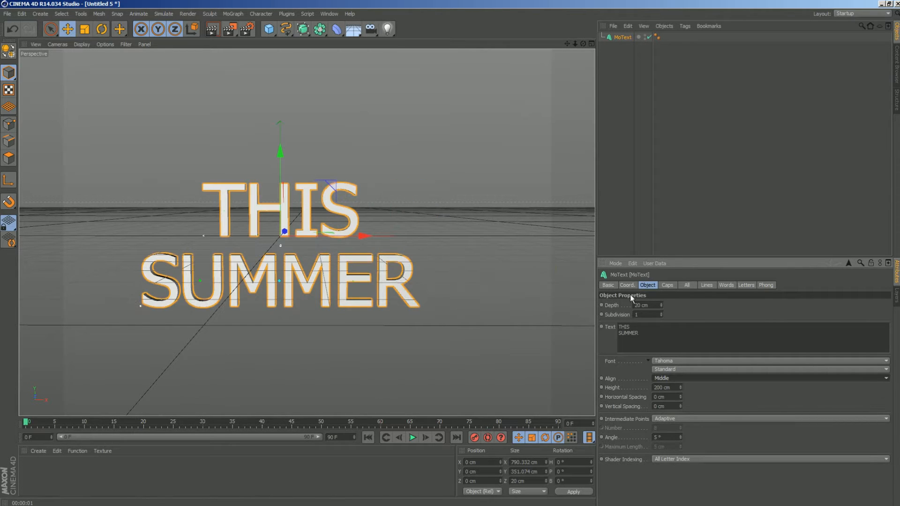
pyautogui.click(679, 360)
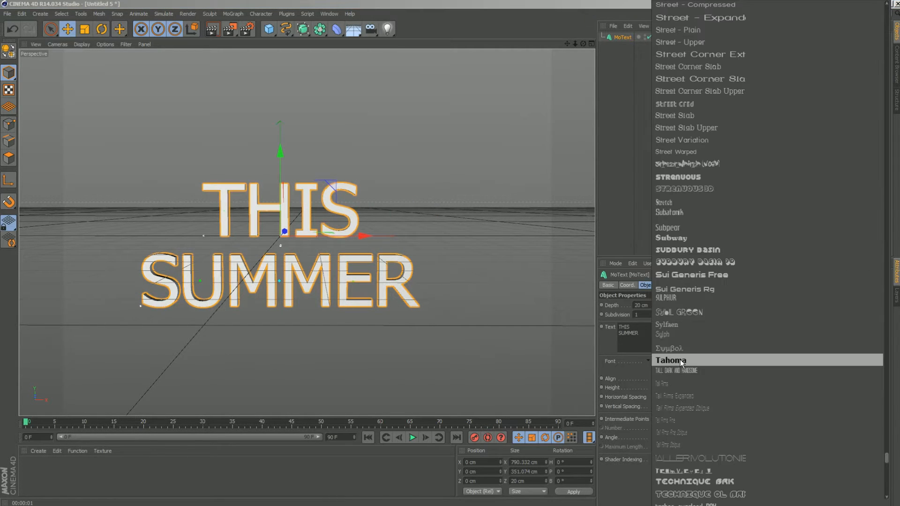
pyautogui.moveTo(886, 458); pyautogui.dragTo(886, 193)
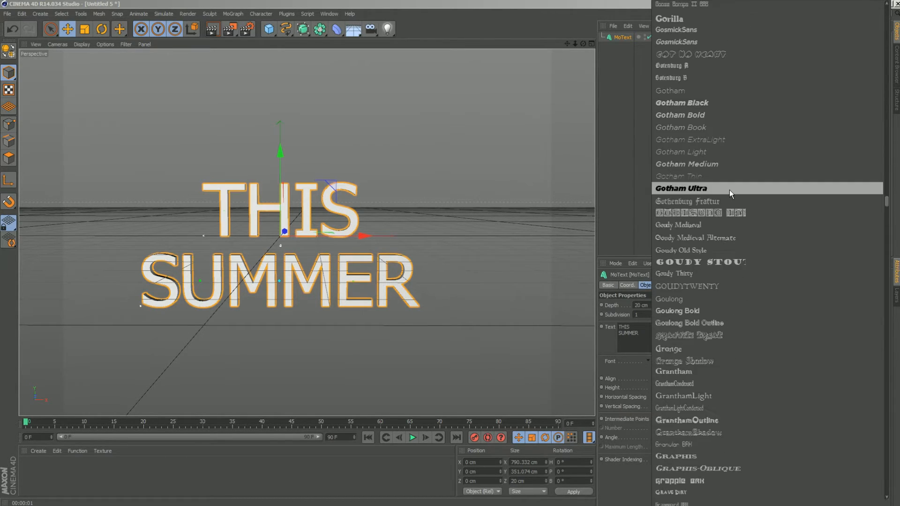
pyautogui.click(729, 190)
pyautogui.moveTo(582, 43)
pyautogui.mouseDown()
pyautogui.moveTo(665, 54)
pyautogui.moveTo(582, 42)
pyautogui.mouseUp()
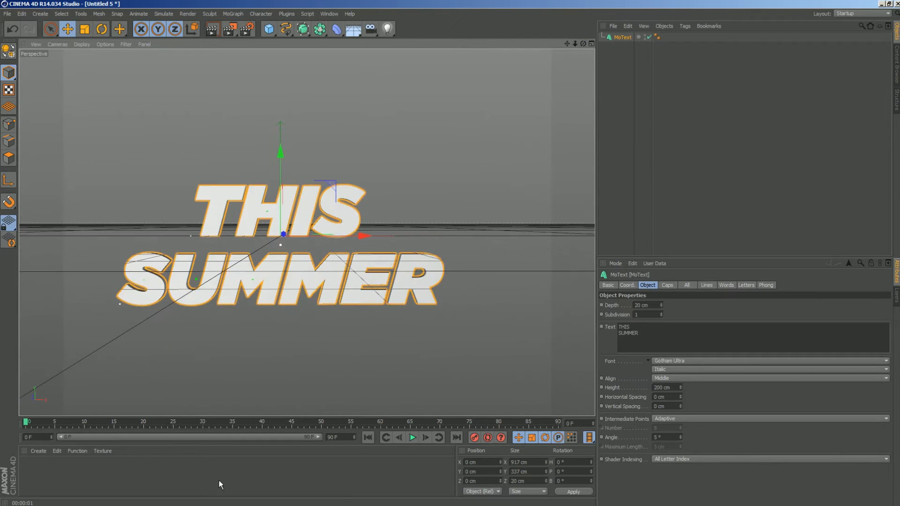
# Switch to the Fast & Furious 6 trailer in the video player to examine its title text as a reference.
pyautogui.moveTo(264, 489)
pyautogui.click(230, 500)
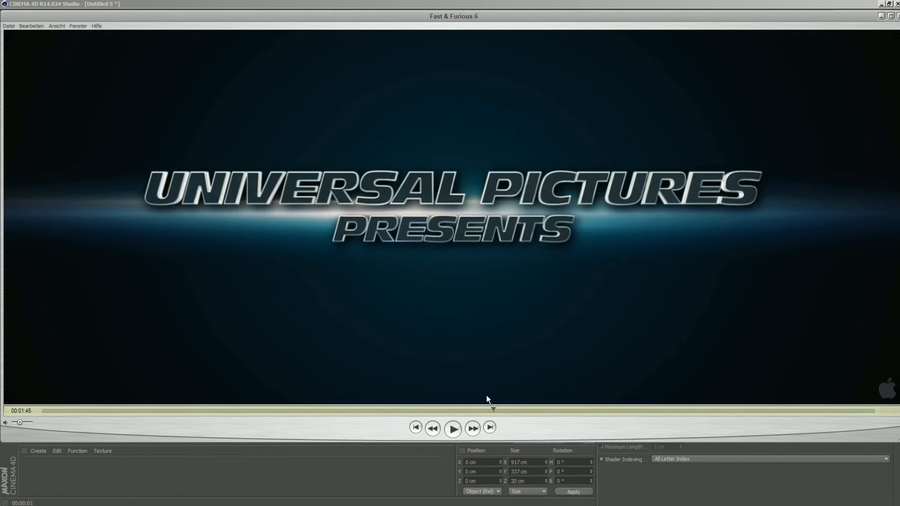
pyautogui.click(881, 17)
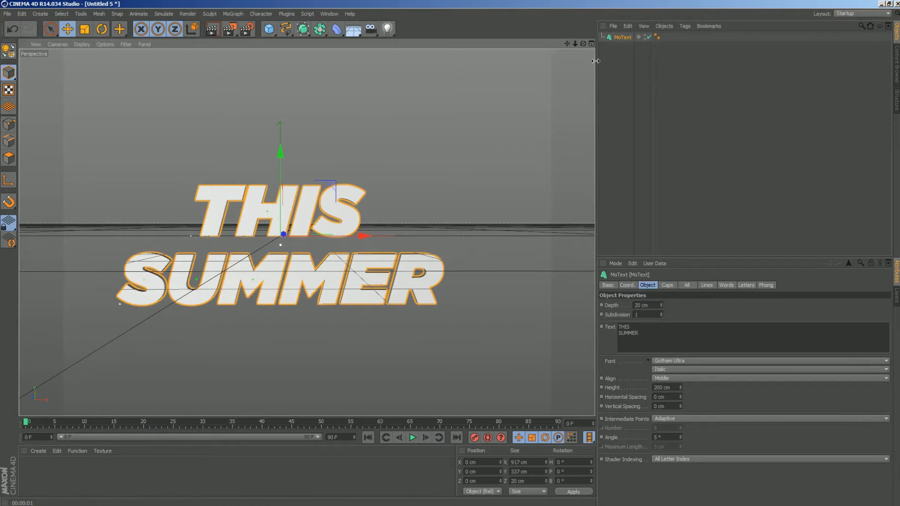
# Try the Regular font style on the MoText and switch it back to Italic.
pyautogui.moveTo(583, 43)
pyautogui.mouseDown()
pyautogui.moveTo(560, 51)
pyautogui.moveTo(580, 45)
pyautogui.mouseUp()
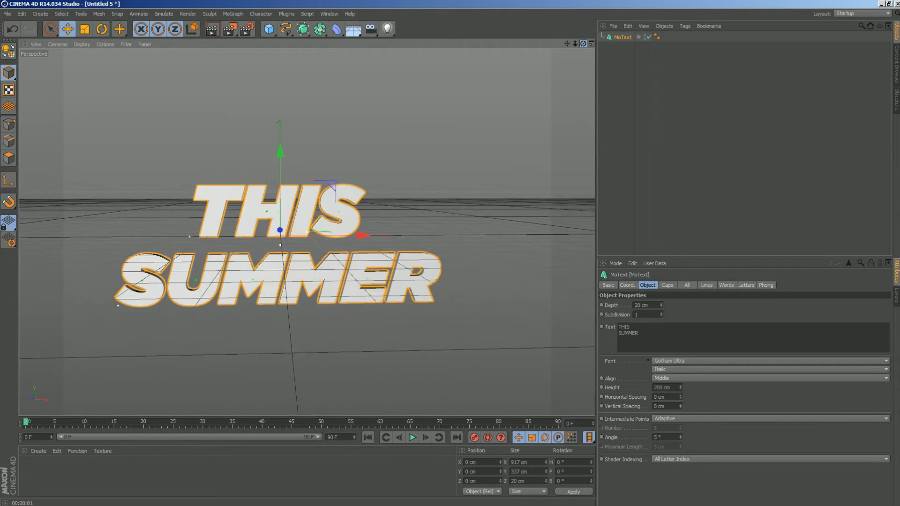
pyautogui.click(677, 368)
pyautogui.click(682, 390)
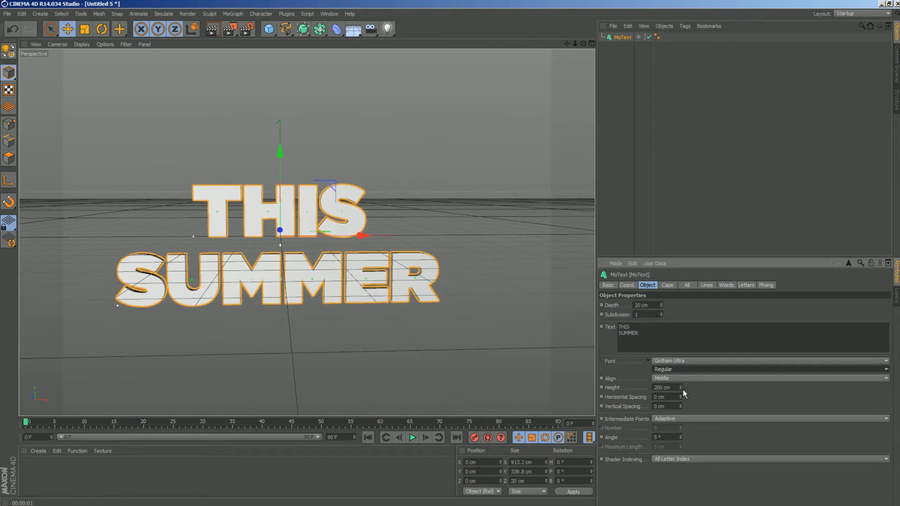
pyautogui.click(672, 370)
pyautogui.click(674, 377)
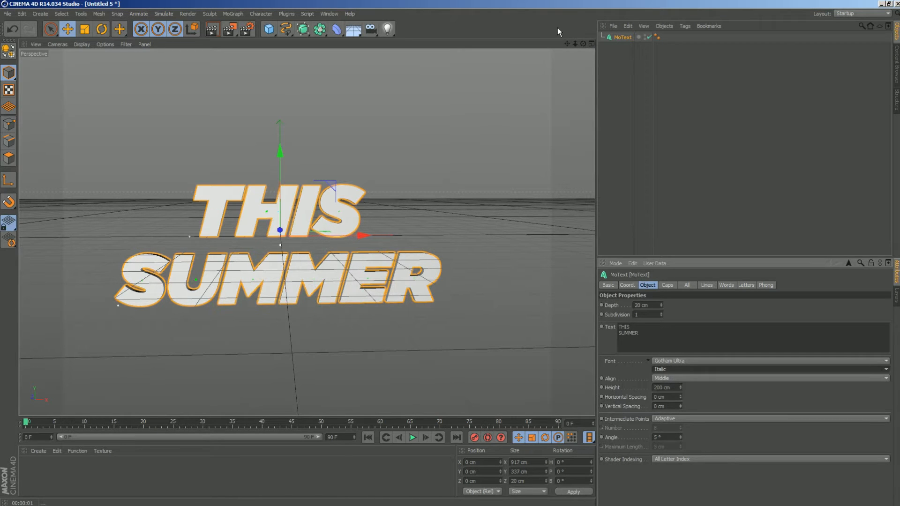
# Set the extrusion depth of the MoText to 40 cm.
pyautogui.moveTo(583, 44)
pyautogui.mouseDown()
pyautogui.moveTo(570, 47)
pyautogui.moveTo(592, 46)
pyautogui.mouseUp()
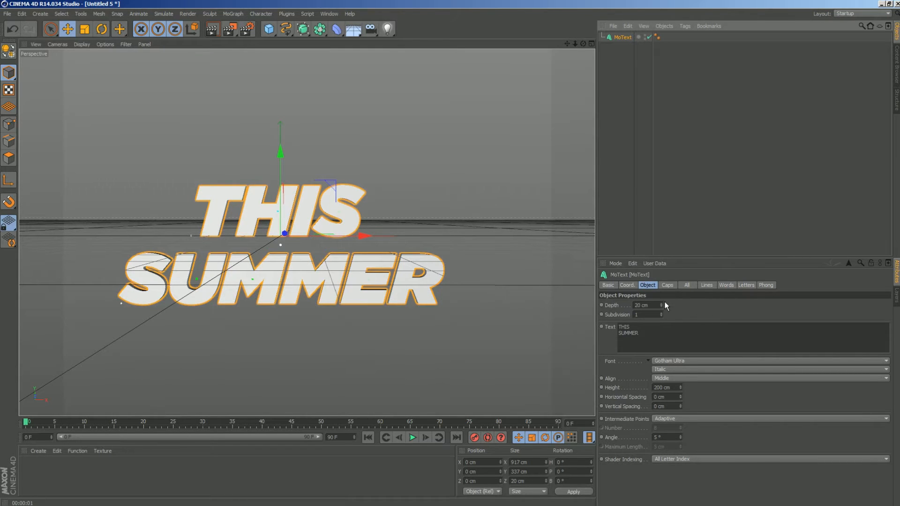
pyautogui.moveTo(662, 304); pyautogui.dragTo(662, 291)
pyautogui.moveTo(583, 43)
pyautogui.mouseDown()
pyautogui.moveTo(572, 47)
pyautogui.moveTo(589, 46)
pyautogui.moveTo(581, 45)
pyautogui.mouseUp()
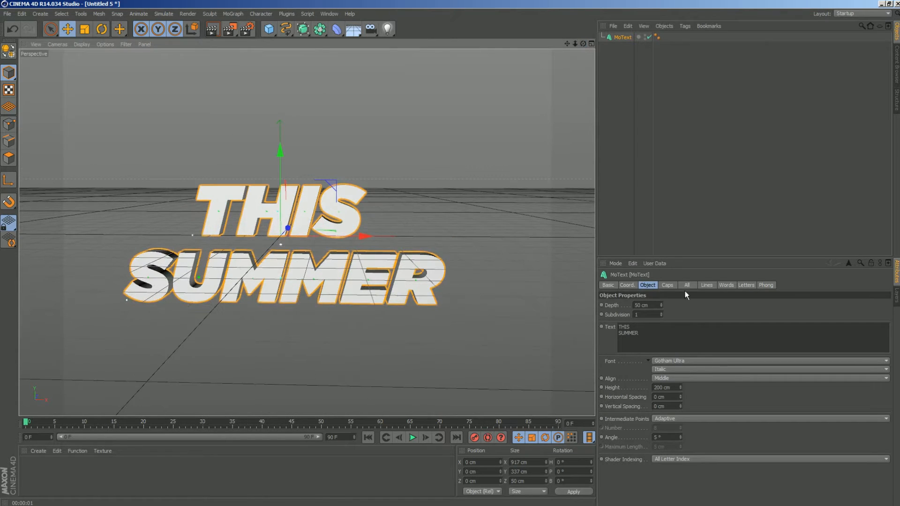
pyautogui.moveTo(660, 307); pyautogui.dragTo(660, 313)
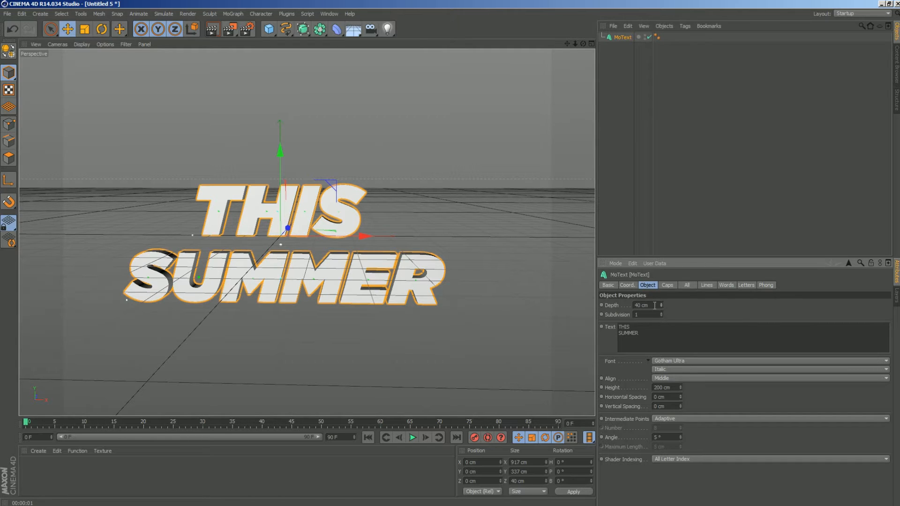
pyautogui.moveTo(582, 44); pyautogui.dragTo(581, 45)
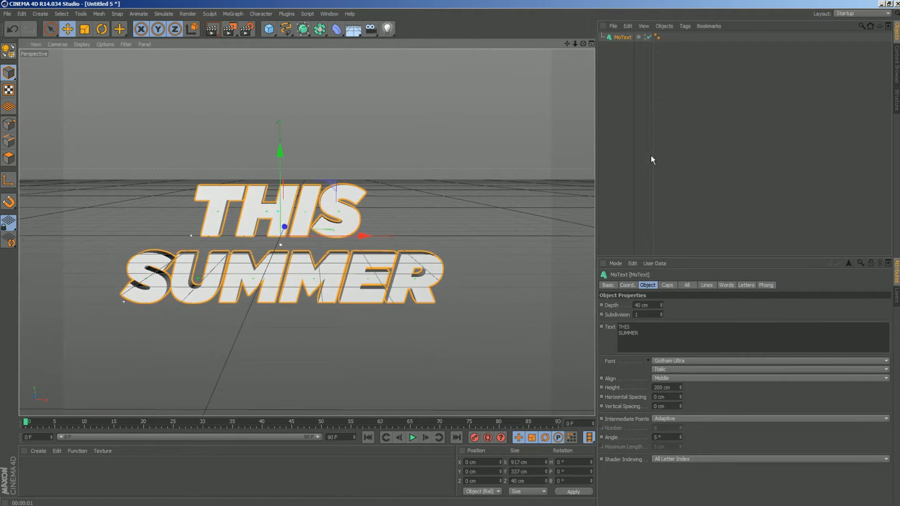
# Set the start cap of the MoText to Fillet Cap to bevel the front edges of the letters.
pyautogui.click(668, 285)
pyautogui.click(687, 305)
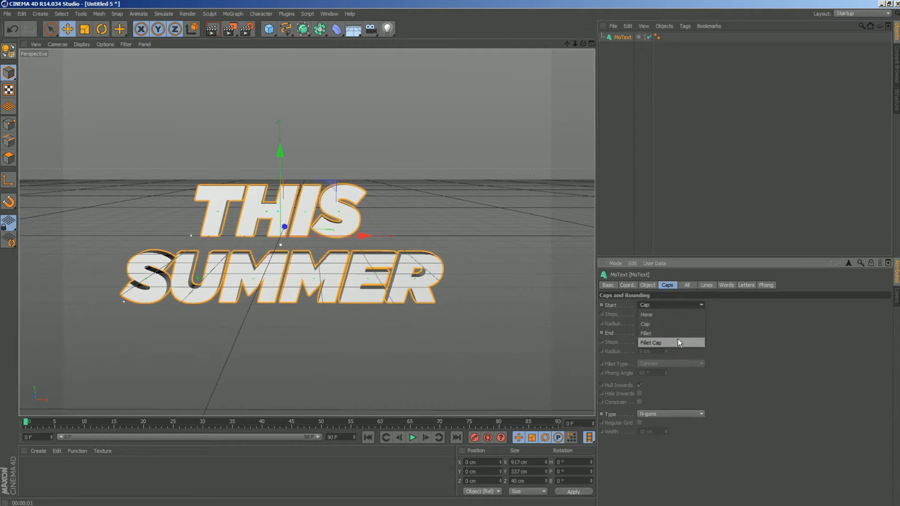
pyautogui.click(671, 338)
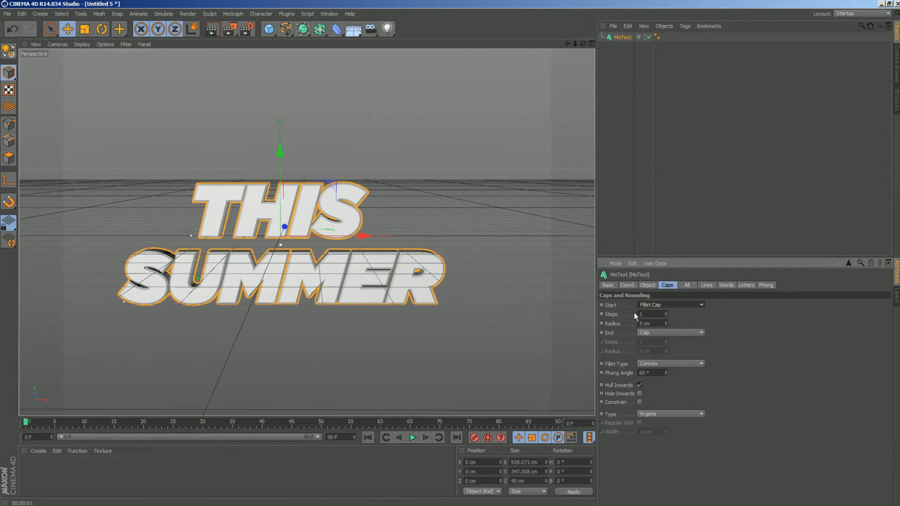
pyautogui.moveTo(583, 43)
pyautogui.mouseDown()
pyautogui.moveTo(497, 45)
pyautogui.moveTo(553, 63)
pyautogui.moveTo(581, 53)
pyautogui.mouseUp()
pyautogui.moveTo(666, 324); pyautogui.dragTo(664, 321)
pyautogui.moveTo(584, 45)
pyautogui.mouseDown()
pyautogui.moveTo(574, 73)
pyautogui.moveTo(579, 51)
pyautogui.mouseUp()
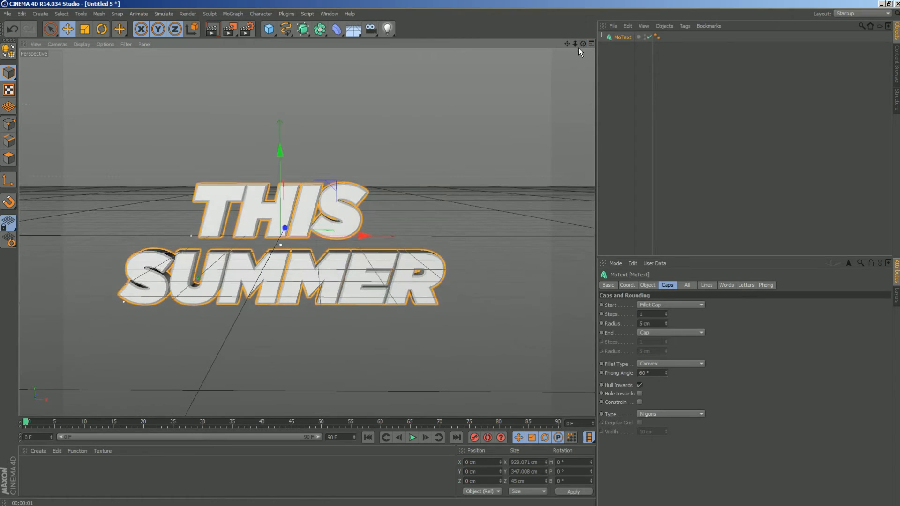
# Create a new material and set its colour to dark grey, RGB 54, 54, 54.
pyautogui.click(42, 452)
pyautogui.click(49, 369)
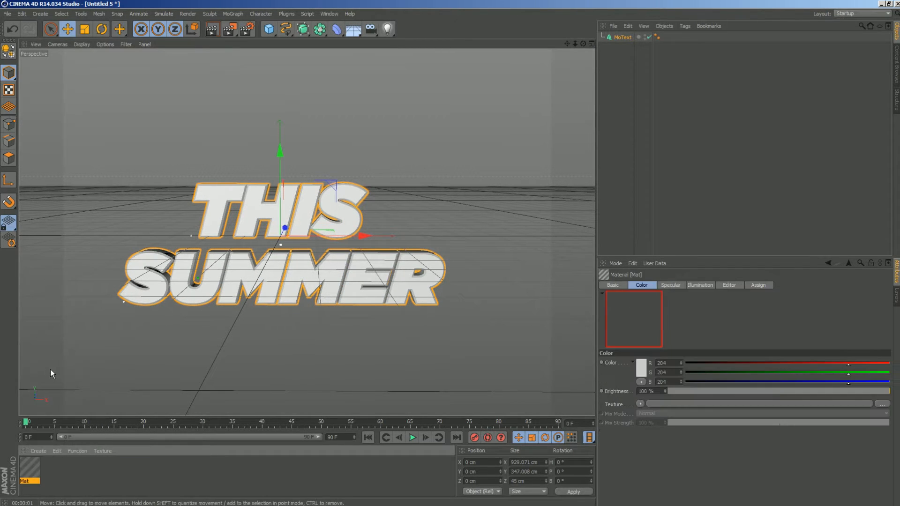
pyautogui.doubleClick(29, 466)
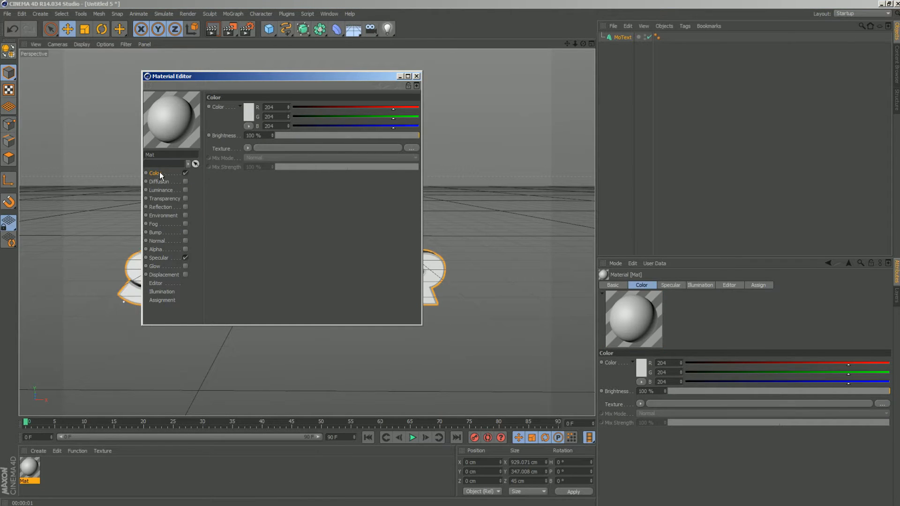
pyautogui.click(248, 115)
pyautogui.click(186, 121)
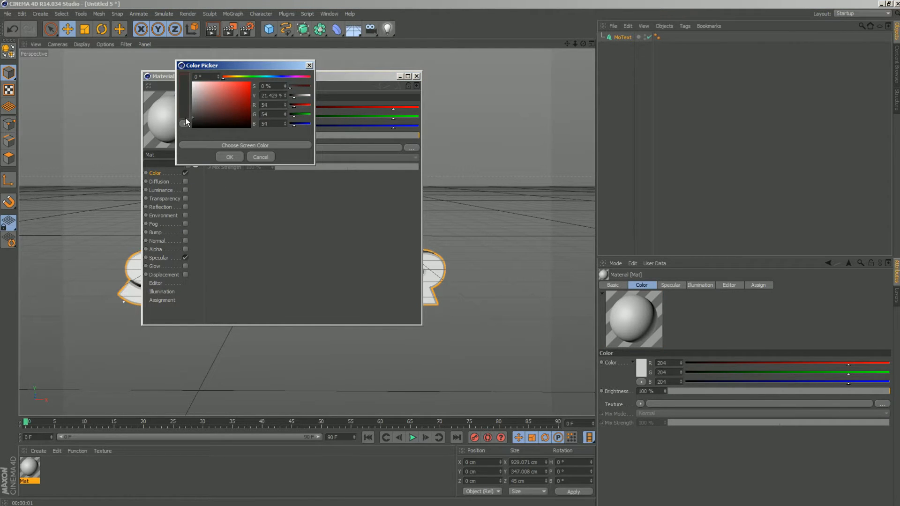
pyautogui.click(236, 158)
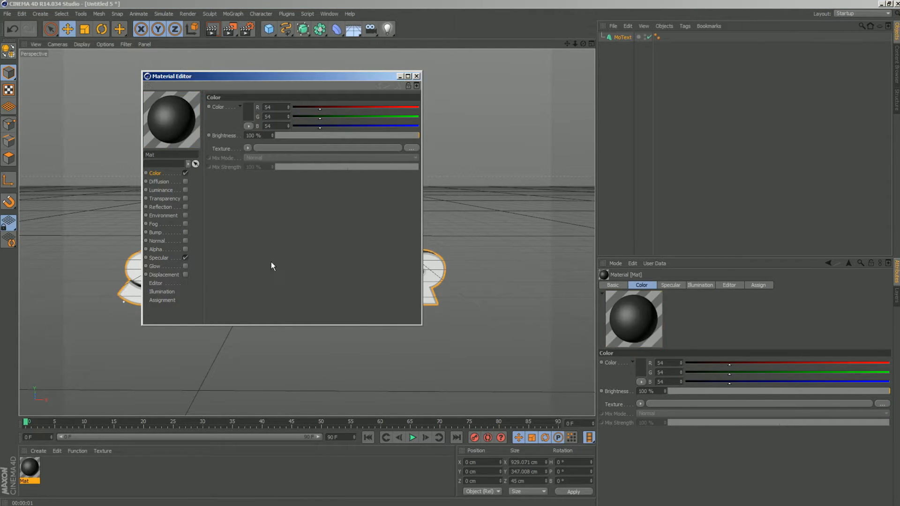
# Set the dark material's specular mode to Metal, with a width of 68 % and a height of 90 %.
pyautogui.click(158, 258)
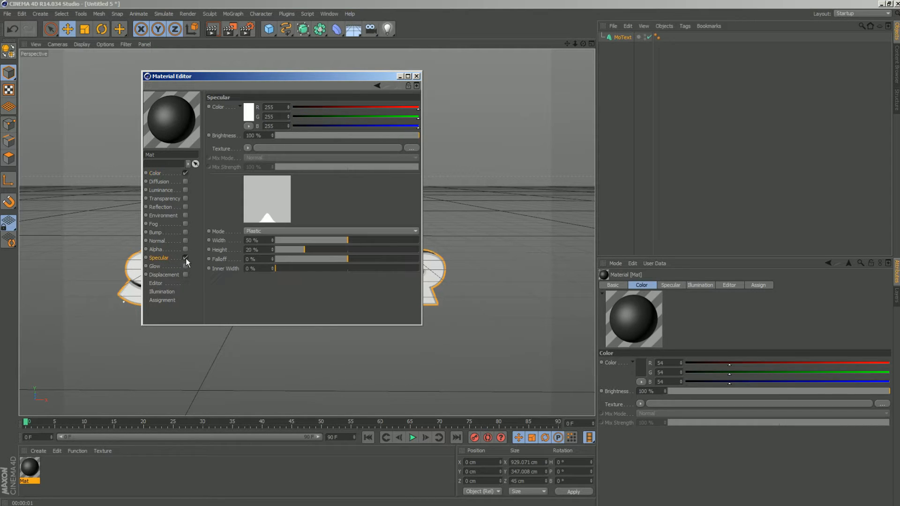
pyautogui.click(280, 232)
pyautogui.click(270, 249)
pyautogui.click(345, 239)
pyautogui.moveTo(345, 239); pyautogui.dragTo(409, 251)
pyautogui.moveTo(345, 239); pyautogui.dragTo(405, 250)
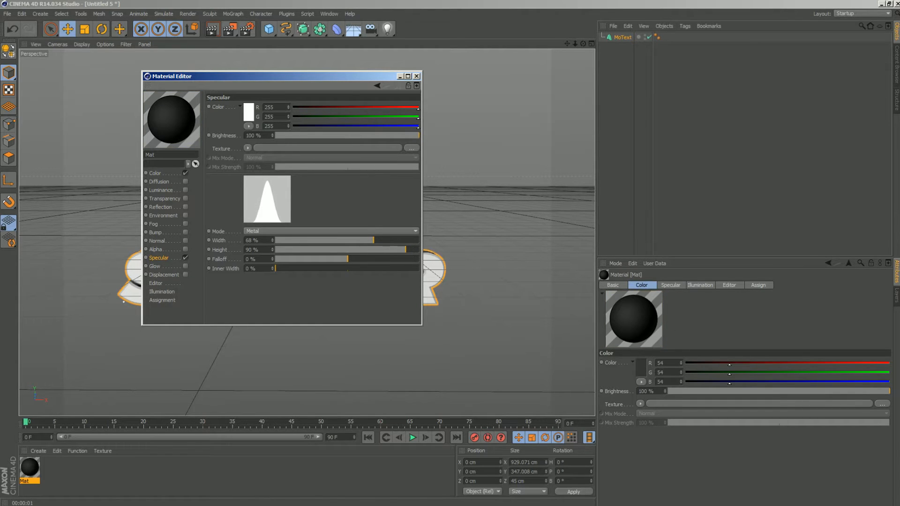
# Examine the lettering's surface and edges in the Fast & Furious 6 trailer in the video player.
pyautogui.click(229, 500)
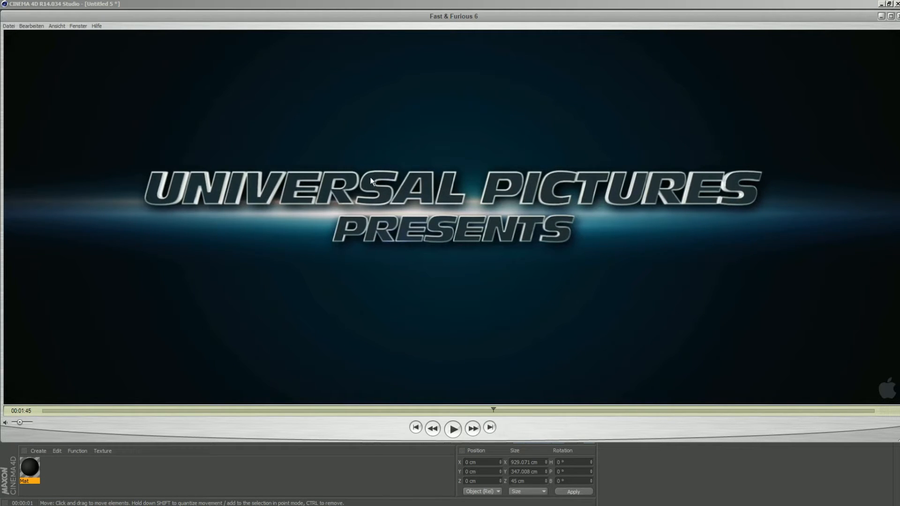
pyautogui.click(881, 16)
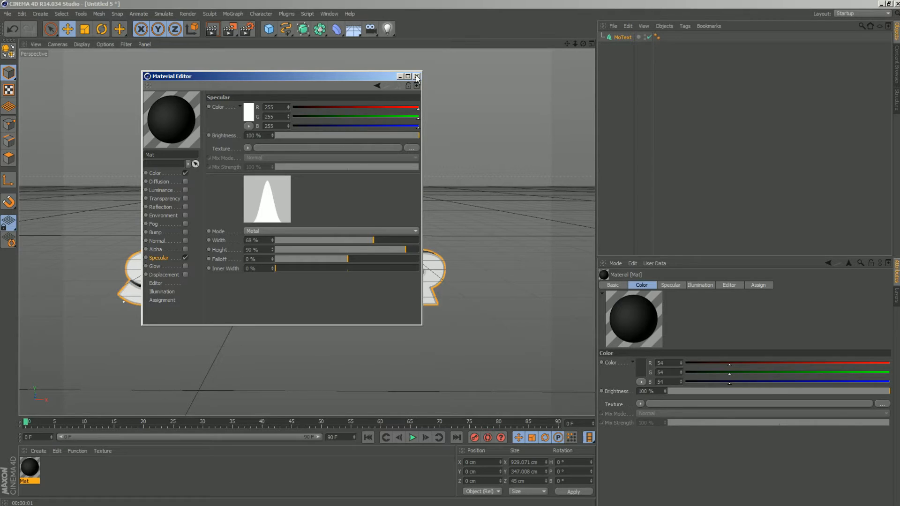
# Fine-tune the dark material's specular width and apply the material to the MoText object.
pyautogui.moveTo(372, 239); pyautogui.dragTo(370, 239)
pyautogui.click(417, 77)
pyautogui.moveTo(585, 46); pyautogui.dragTo(570, 56)
pyautogui.moveTo(34, 471); pyautogui.dragTo(630, 37)
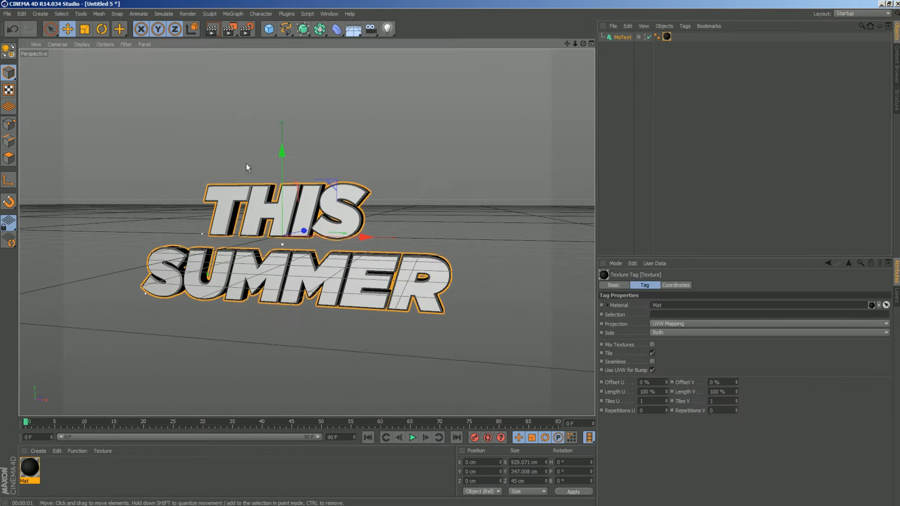
# Create a second material and set its colour to near-white, RGB 241, 241, 241.
pyautogui.click(43, 450)
pyautogui.click(70, 370)
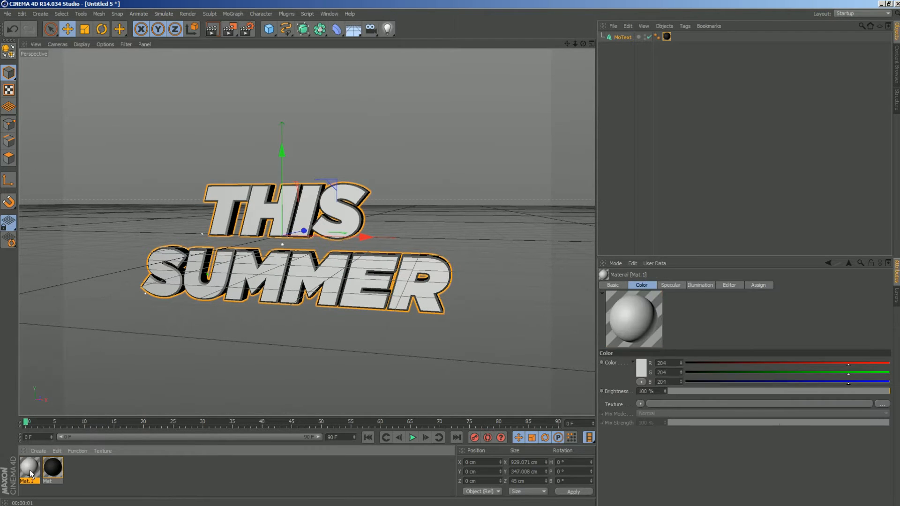
pyautogui.doubleClick(29, 469)
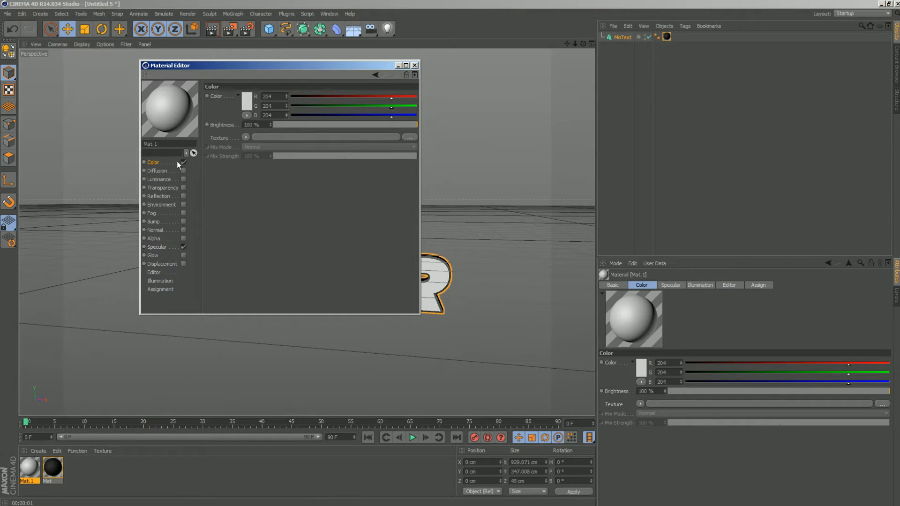
pyautogui.click(244, 103)
pyautogui.click(198, 80)
pyautogui.moveTo(198, 81); pyautogui.dragTo(179, 73)
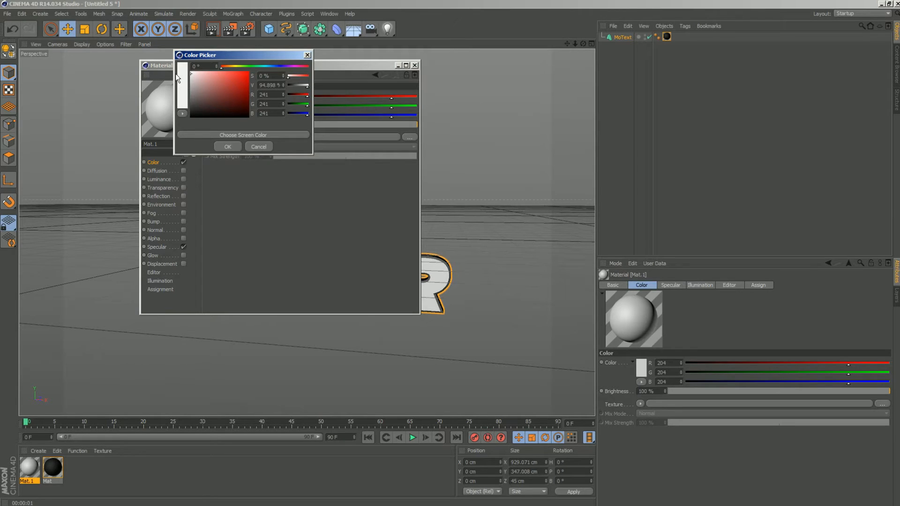
pyautogui.click(228, 147)
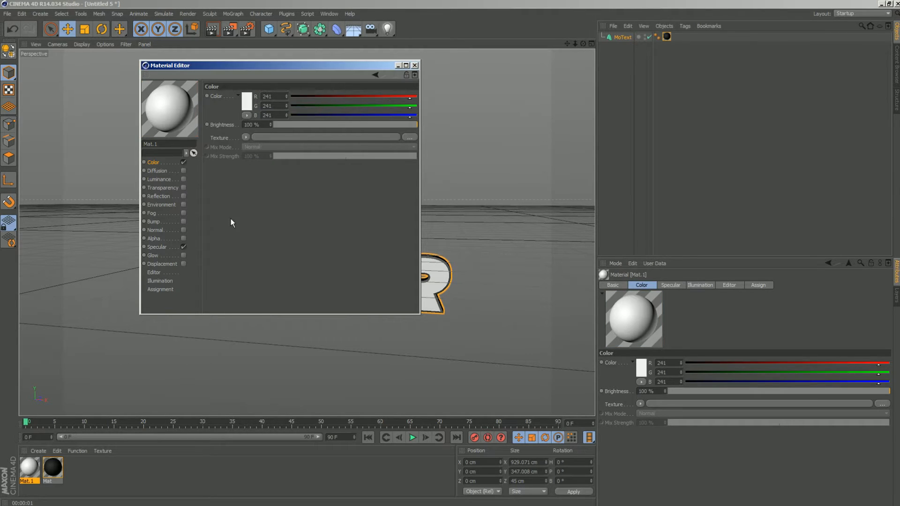
# Raise the specular height of the near-white material and close its editor.
pyautogui.click(158, 247)
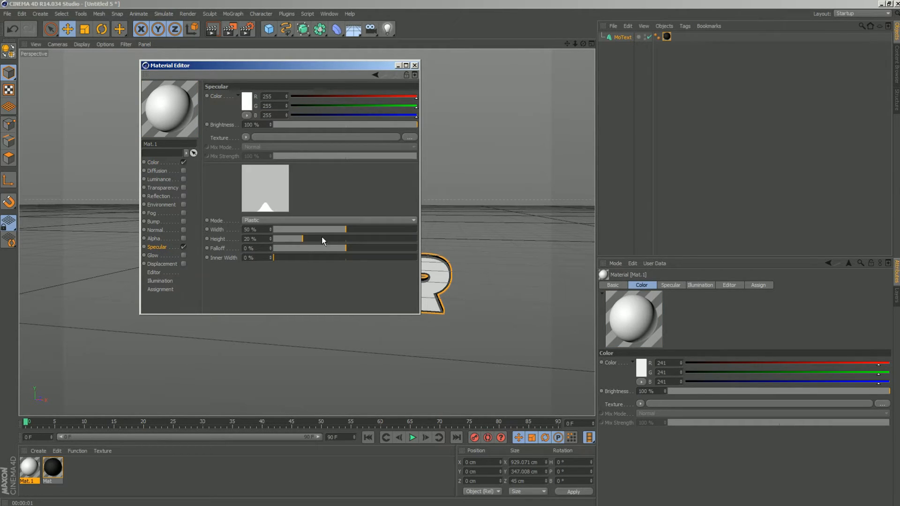
pyautogui.moveTo(296, 236); pyautogui.dragTo(334, 245)
pyautogui.click(415, 66)
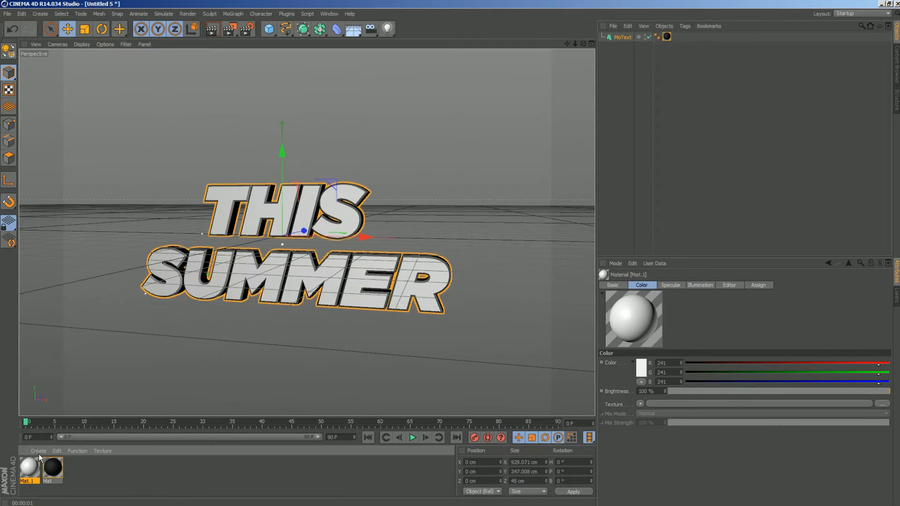
# Apply the near-white material to the MoText object and restrict it to the R1 selection.
pyautogui.moveTo(627, 37); pyautogui.dragTo(629, 37)
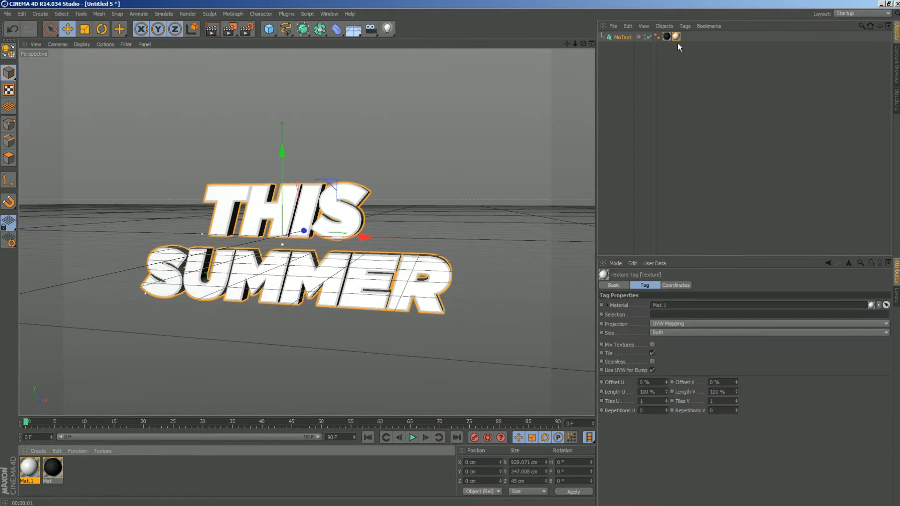
pyautogui.click(655, 315)
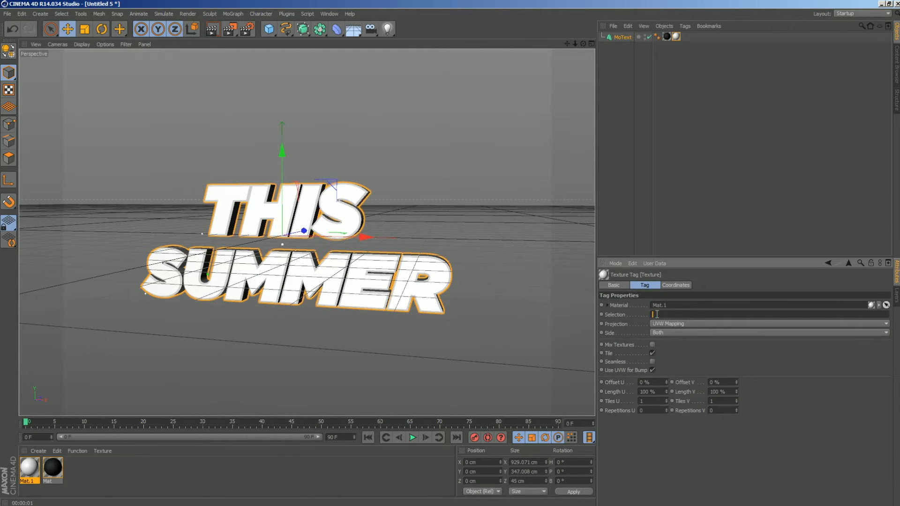
pyautogui.write('R1')
pyautogui.press('Return')
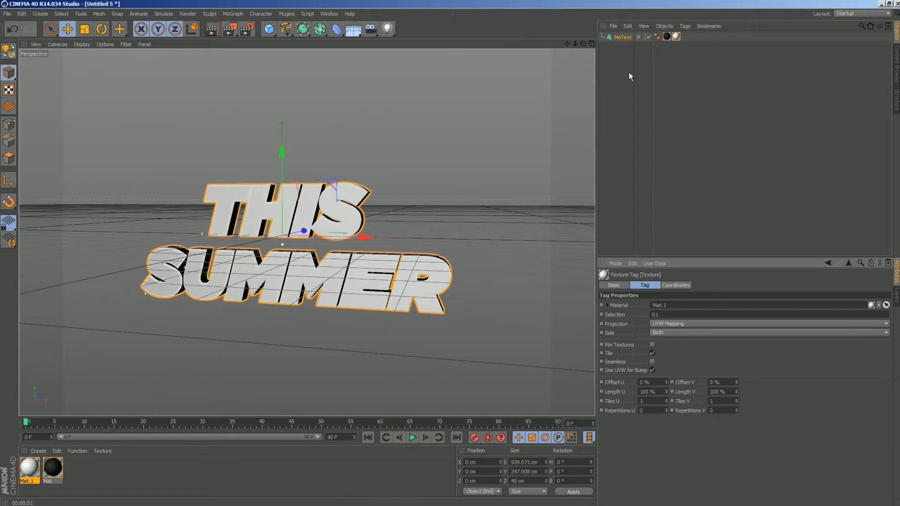
# Add an omni light in front of the title's upper-left area, at about X -223, Y 164, Z -130 cm, and render the view.
pyautogui.moveTo(583, 44)
pyautogui.mouseDown()
pyautogui.moveTo(506, 56)
pyautogui.moveTo(365, 52)
pyautogui.moveTo(595, 48)
pyautogui.moveTo(583, 48)
pyautogui.mouseUp()
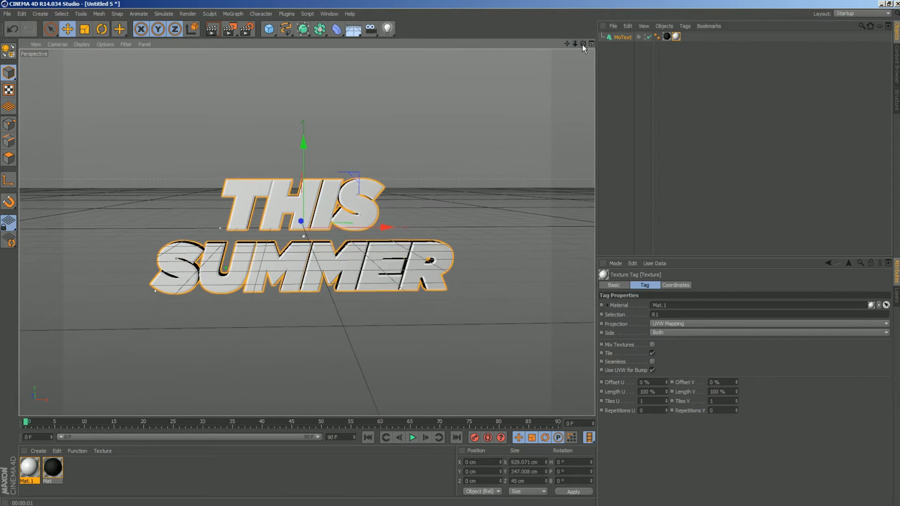
pyautogui.click(387, 29)
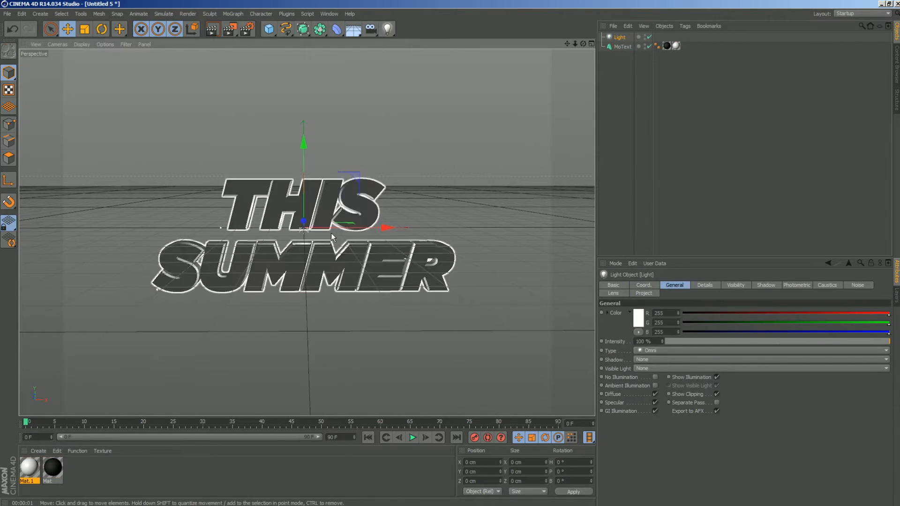
pyautogui.moveTo(584, 47); pyautogui.dragTo(595, 54)
pyautogui.moveTo(337, 216); pyautogui.dragTo(320, 219)
pyautogui.moveTo(286, 150); pyautogui.dragTo(269, 91)
pyautogui.moveTo(365, 184); pyautogui.dragTo(291, 178)
pyautogui.moveTo(581, 42); pyautogui.dragTo(251, 51)
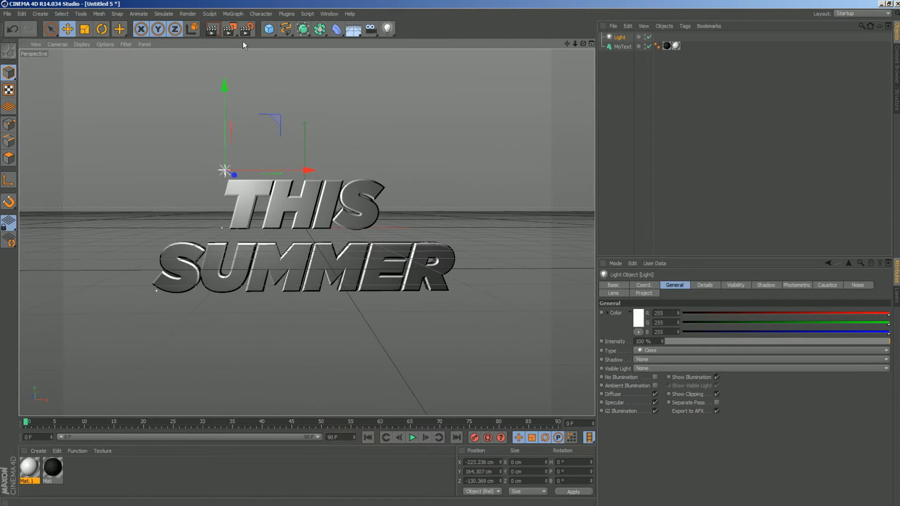
pyautogui.click(211, 29)
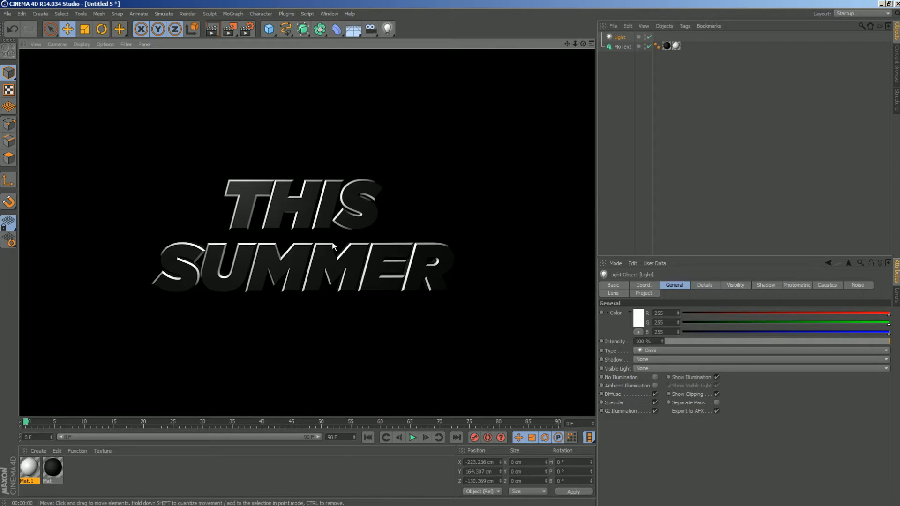
# Move the light farther out to about X -367 and Z -218 cm, and render the view again.
pyautogui.click(621, 37)
pyautogui.moveTo(245, 179); pyautogui.dragTo(234, 177)
pyautogui.moveTo(583, 43); pyautogui.dragTo(467, 74)
pyautogui.moveTo(295, 176); pyautogui.dragTo(239, 178)
pyautogui.click(215, 33)
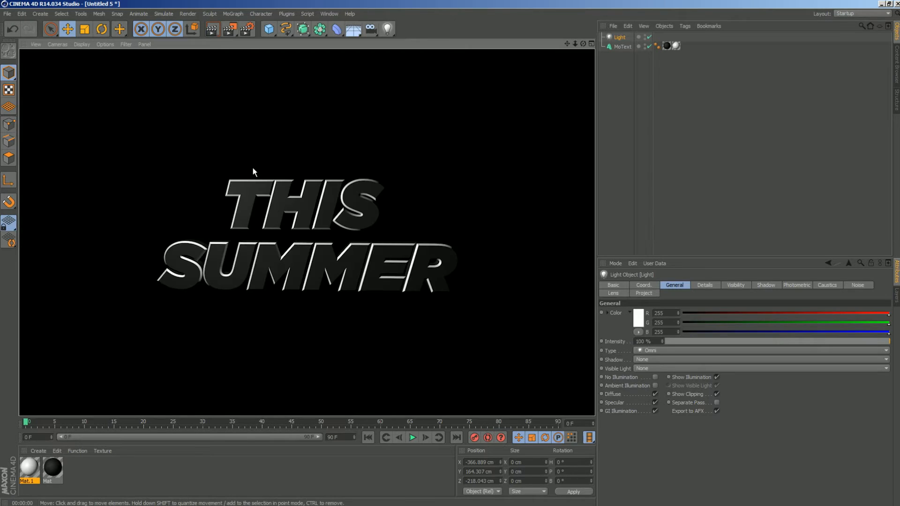
# Duplicate the light, place the copy below the title's right end at about X 552, Y -319, Z -217 cm, and render the view.
pyautogui.click(618, 37)
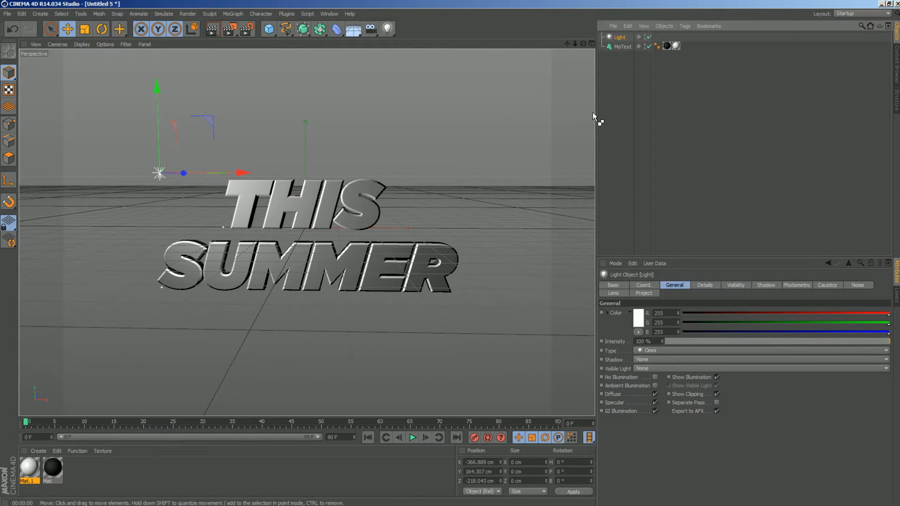
pyautogui.keyDown('ctrl'); pyautogui.moveTo(243, 173); pyautogui.dragTo(554, 195); pyautogui.keyUp('ctrl')
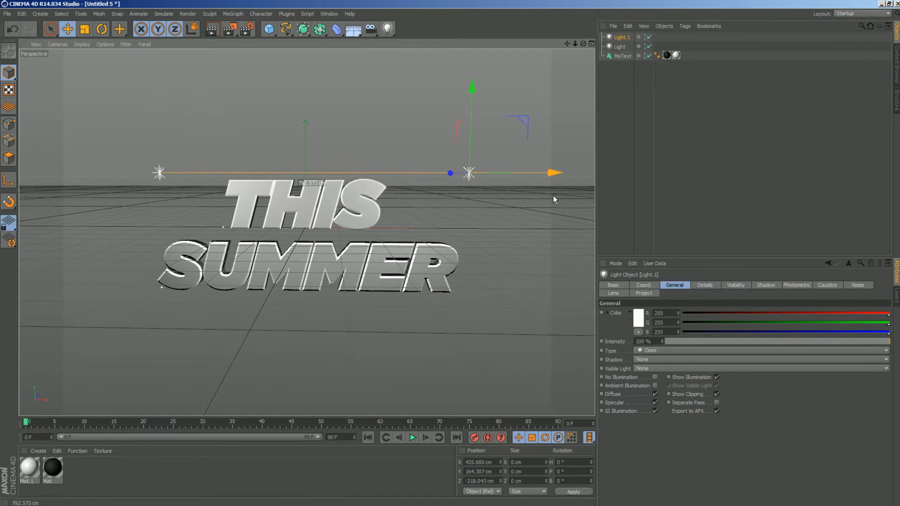
pyautogui.moveTo(460, 87); pyautogui.dragTo(479, 276)
pyautogui.moveTo(544, 359); pyautogui.dragTo(602, 358)
pyautogui.click(212, 29)
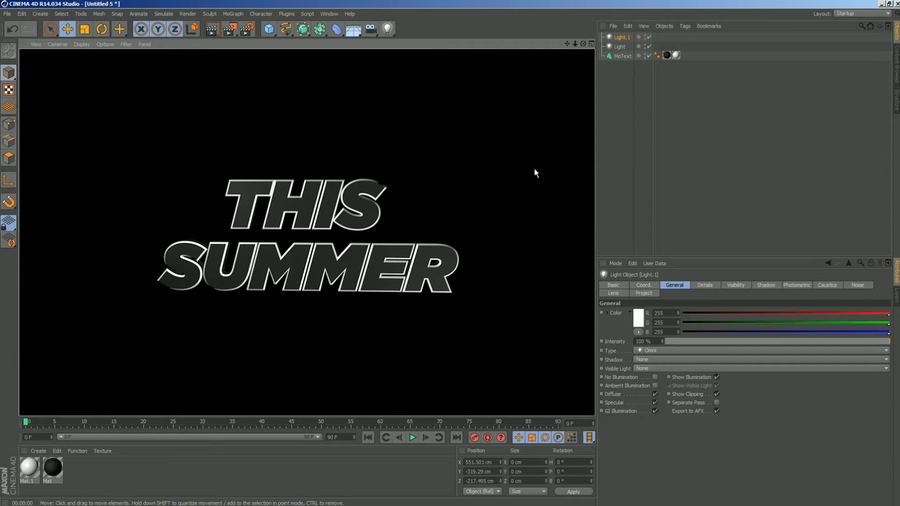
# Set the intensity of both lights to 75 % and render a preview.
pyautogui.click(626, 38)
pyautogui.keyDown('ctrl'); pyautogui.click(619, 46); pyautogui.keyUp('ctrl')
pyautogui.moveTo(786, 341); pyautogui.dragTo(815, 341)
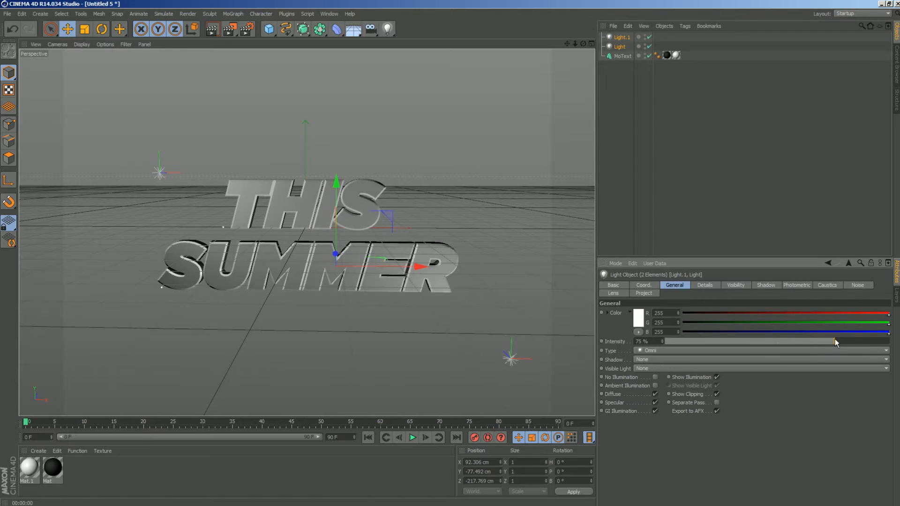
pyautogui.hotkey('ctrl', 'r')
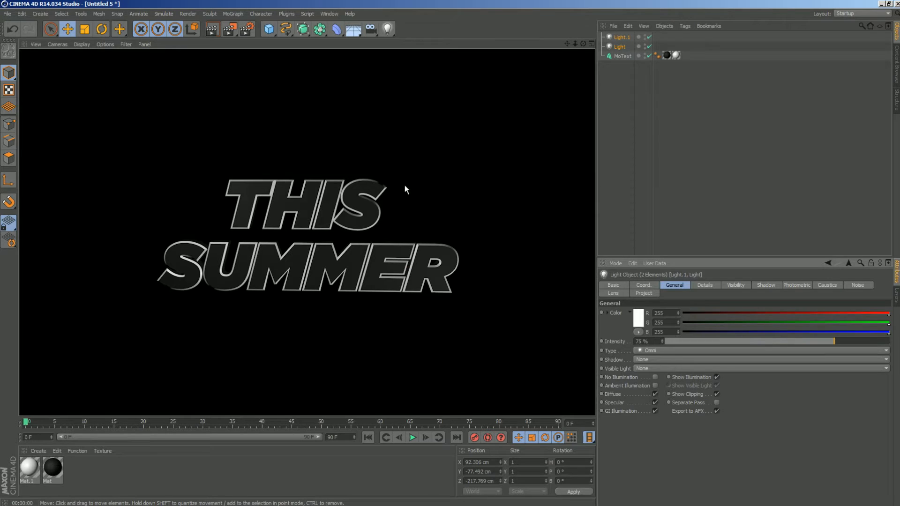
# Duplicate the lower-right light, place the copy upper right at about X 693, Y 144, Z -38 cm, and render the view.
pyautogui.click(627, 39)
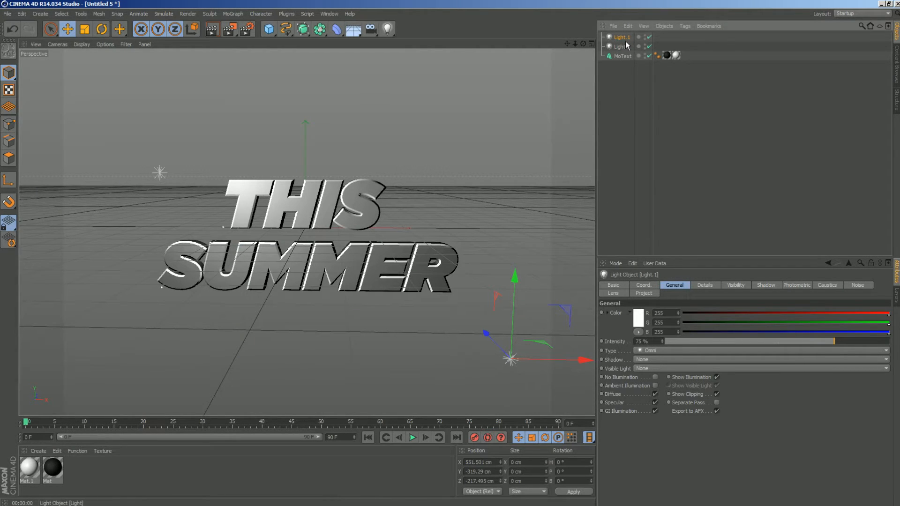
pyautogui.hotkey('ctrl', 'c')
pyautogui.hotkey('ctrl', 'v')
pyautogui.moveTo(512, 275); pyautogui.dragTo(521, 94)
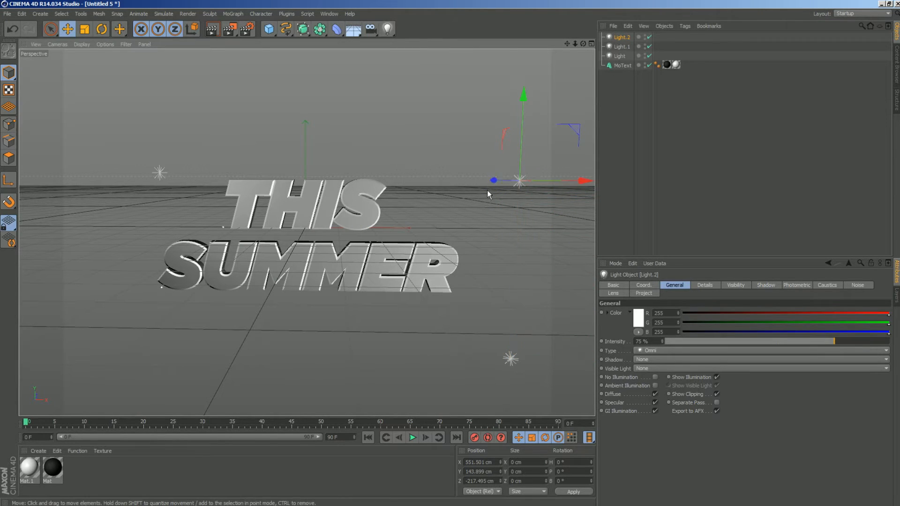
pyautogui.moveTo(580, 180); pyautogui.dragTo(641, 180)
pyautogui.moveTo(574, 44); pyautogui.dragTo(539, 52)
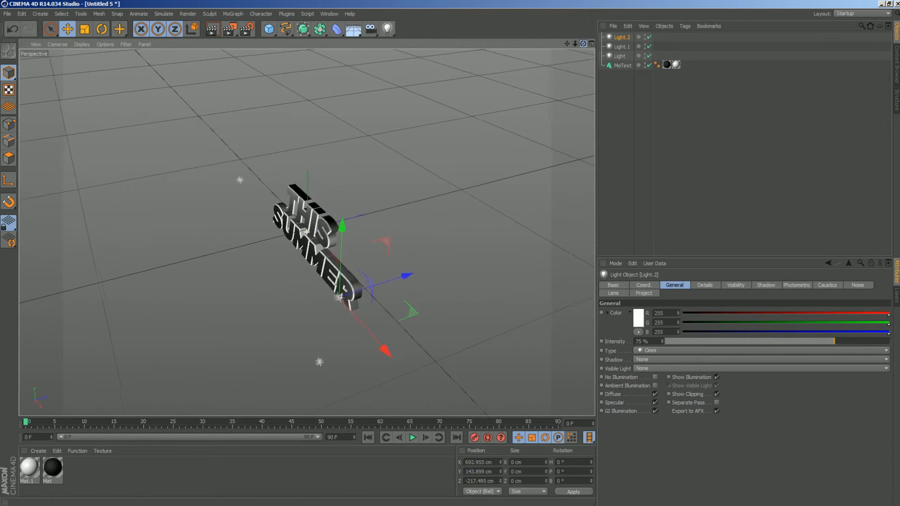
pyautogui.moveTo(407, 276); pyautogui.dragTo(446, 257)
pyautogui.moveTo(583, 44); pyautogui.dragTo(573, 15)
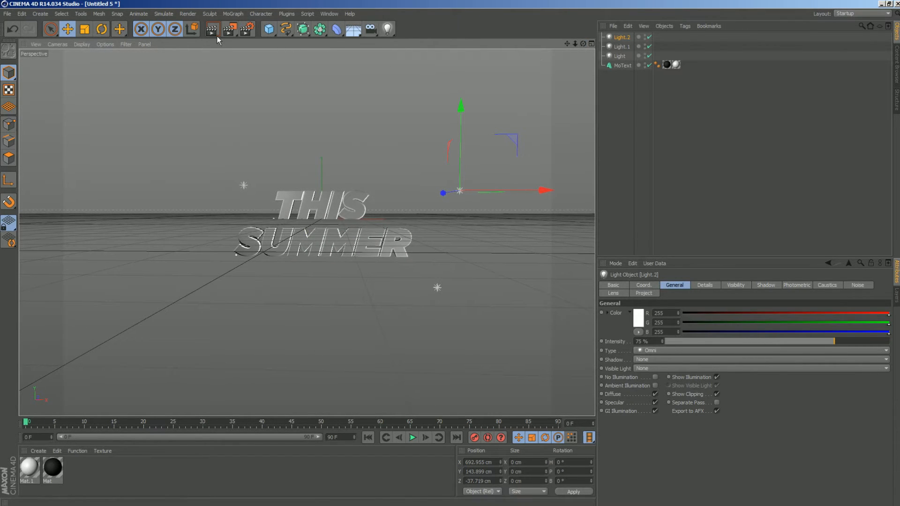
pyautogui.click(212, 30)
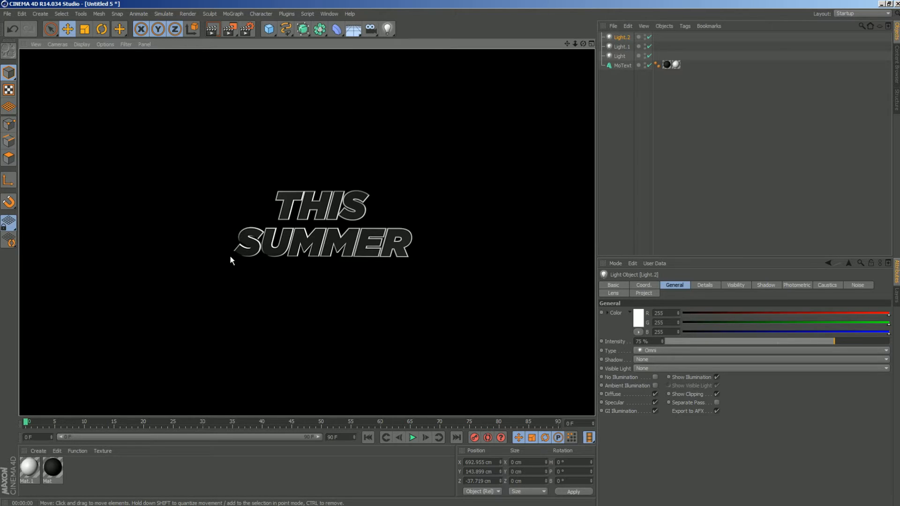
# Copy the upper-right light to the title's lower left at about X -881, Y -354 cm, and preview the render from afar and close up.
pyautogui.click(626, 37)
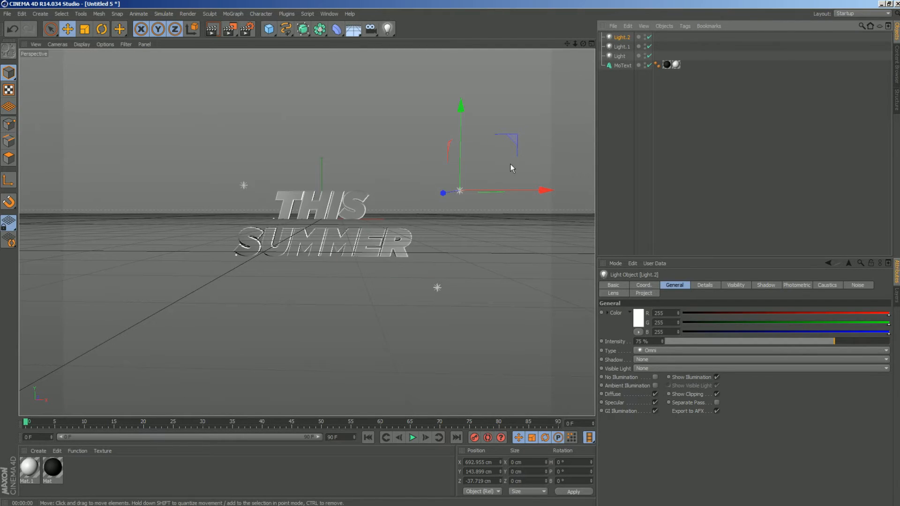
pyautogui.keyDown('ctrl'); pyautogui.moveTo(542, 191); pyautogui.dragTo(546, 192); pyautogui.keyUp('ctrl')
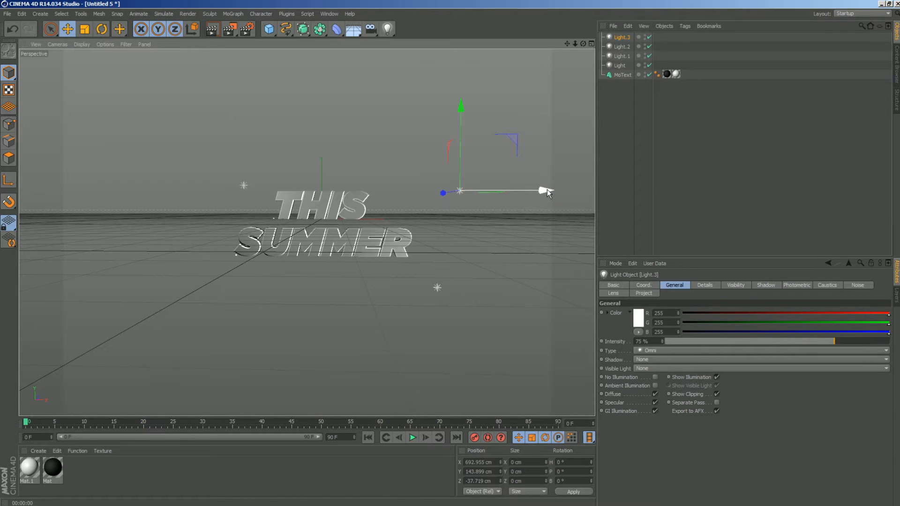
pyautogui.moveTo(547, 189); pyautogui.dragTo(296, 176)
pyautogui.moveTo(204, 102); pyautogui.dragTo(196, 201)
pyautogui.moveTo(293, 287); pyautogui.dragTo(238, 290)
pyautogui.click(212, 29)
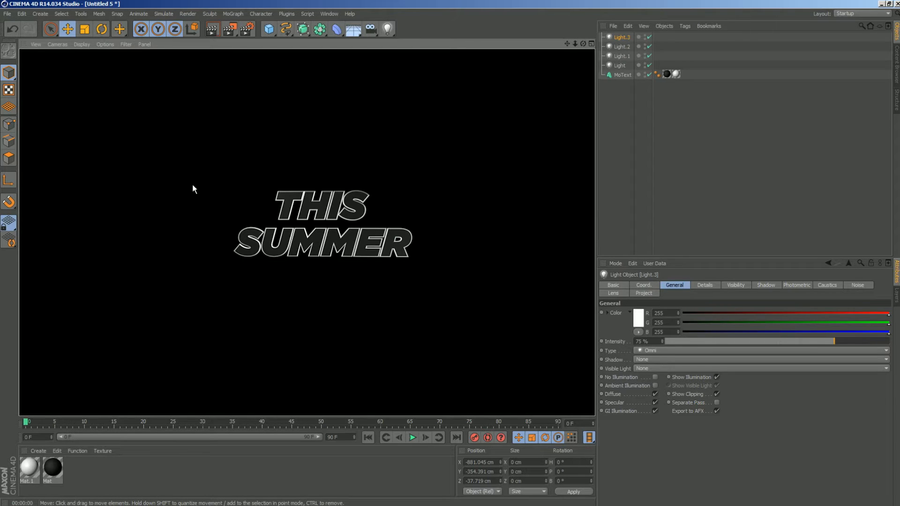
pyautogui.scroll(4, 258, 194)
pyautogui.keyDown('alt'); pyautogui.moveTo(306, 231); pyautogui.dragTo(293, 173, button='middle'); pyautogui.keyUp('alt')
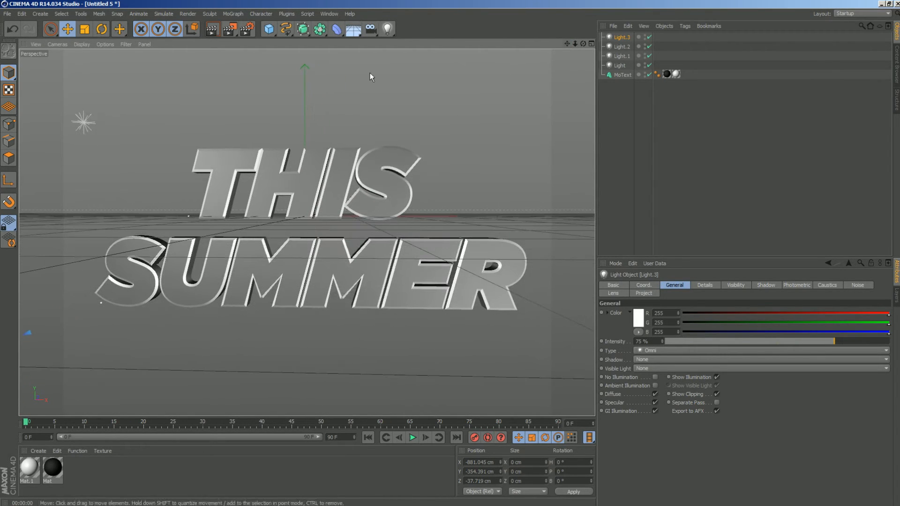
pyautogui.click(212, 29)
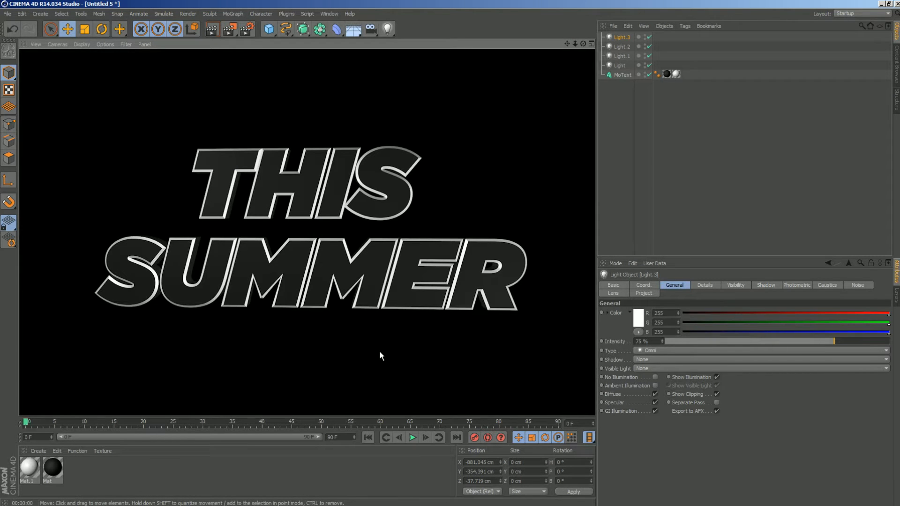
# Set the intensity of the lower-right light, Light.1, to 46 % and render the view.
pyautogui.click(622, 56)
pyautogui.moveTo(575, 43); pyautogui.dragTo(563, 44)
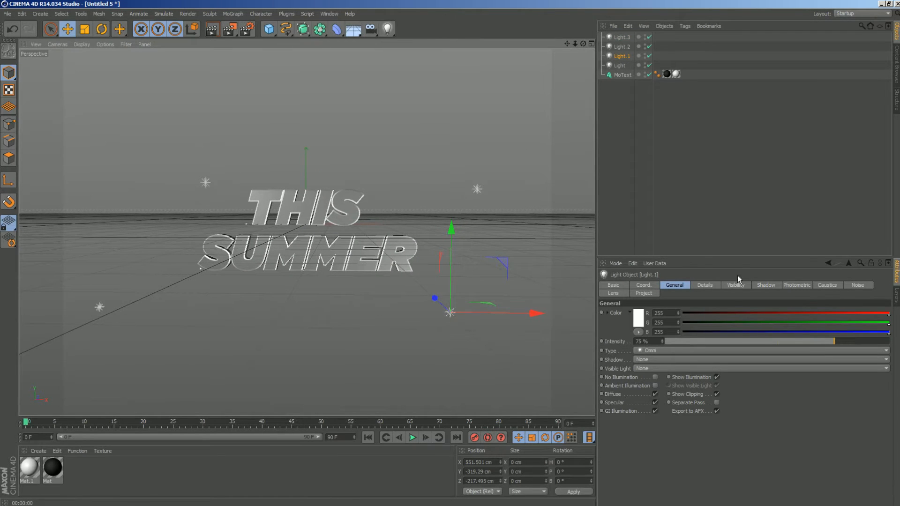
pyautogui.moveTo(791, 340); pyautogui.dragTo(783, 341)
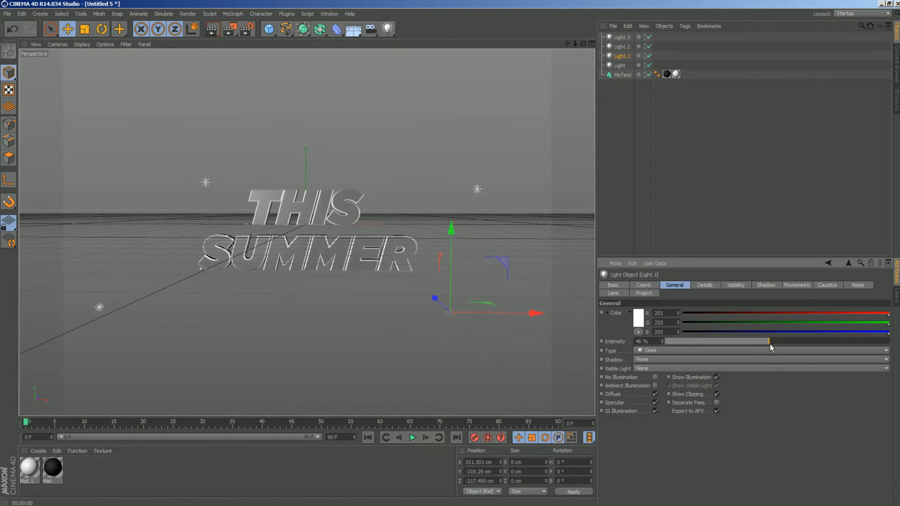
pyautogui.click(211, 29)
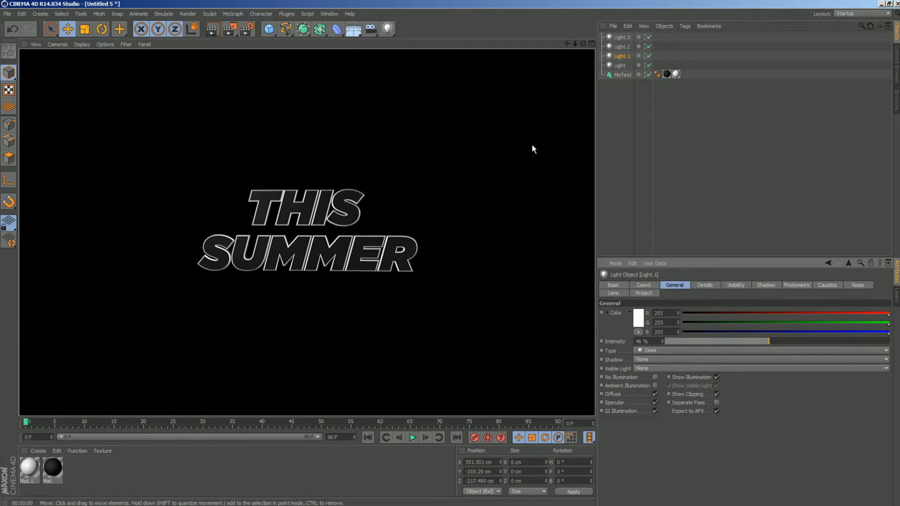
# Set the intensity of the original upper-left light to 85 % and render the view.
pyautogui.click(624, 38)
pyautogui.click(625, 46)
pyautogui.click(619, 56)
pyautogui.click(619, 66)
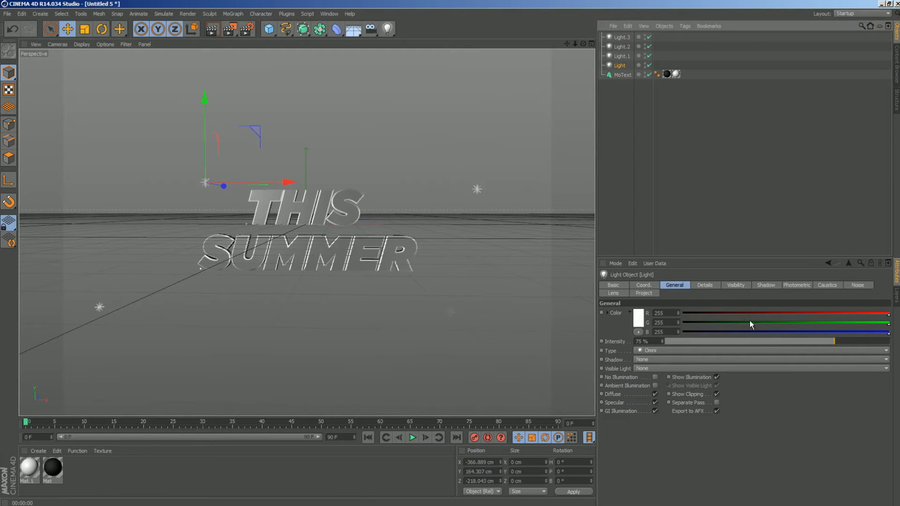
pyautogui.moveTo(839, 342); pyautogui.dragTo(843, 342)
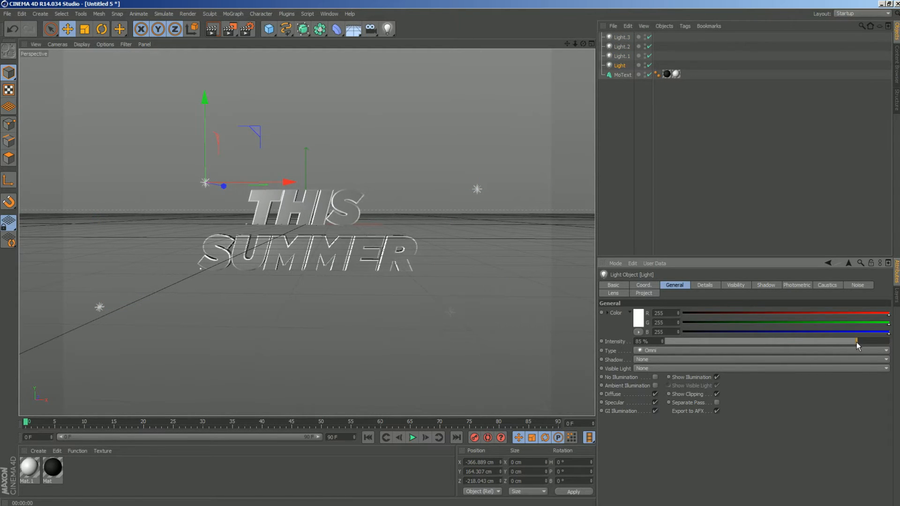
pyautogui.click(216, 32)
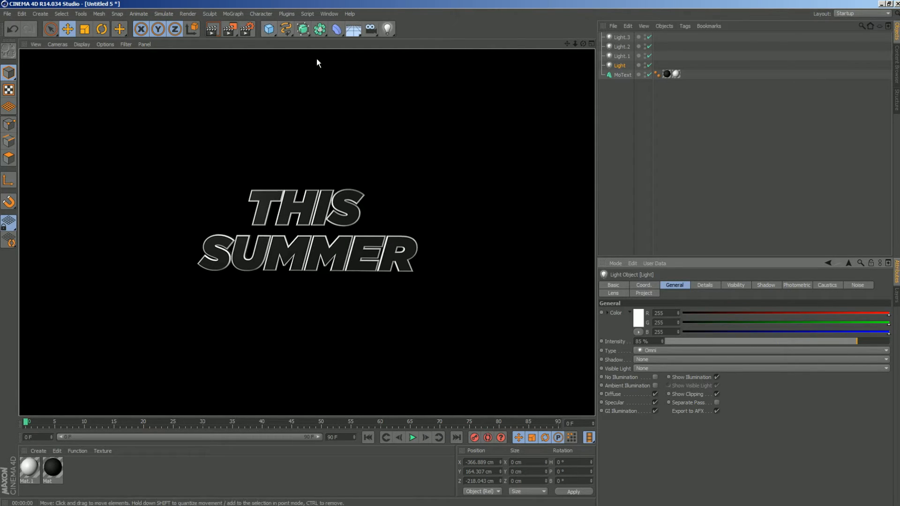
# Add a null object and group the four lights and the MoText title inside it.
pyautogui.moveTo(268, 29); pyautogui.dragTo(302, 40)
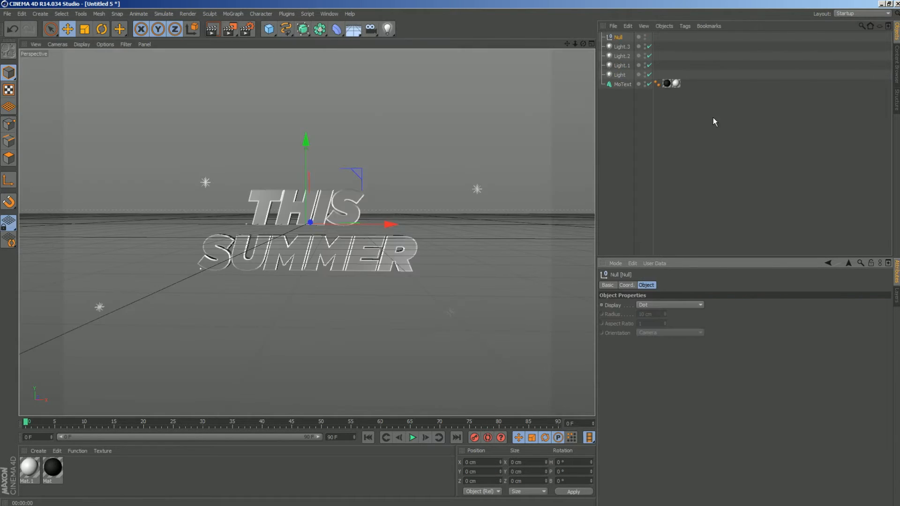
pyautogui.click(623, 86)
pyautogui.keyDown('shift'); pyautogui.click(623, 47); pyautogui.keyUp('shift')
pyautogui.moveTo(623, 49); pyautogui.dragTo(618, 37)
pyautogui.click(616, 37)
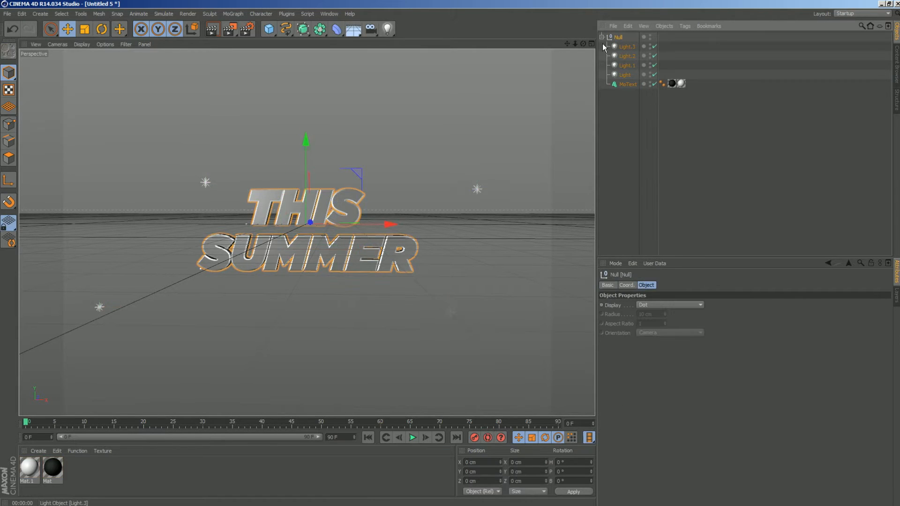
pyautogui.click(602, 37)
pyautogui.moveTo(582, 44); pyautogui.dragTo(606, 44)
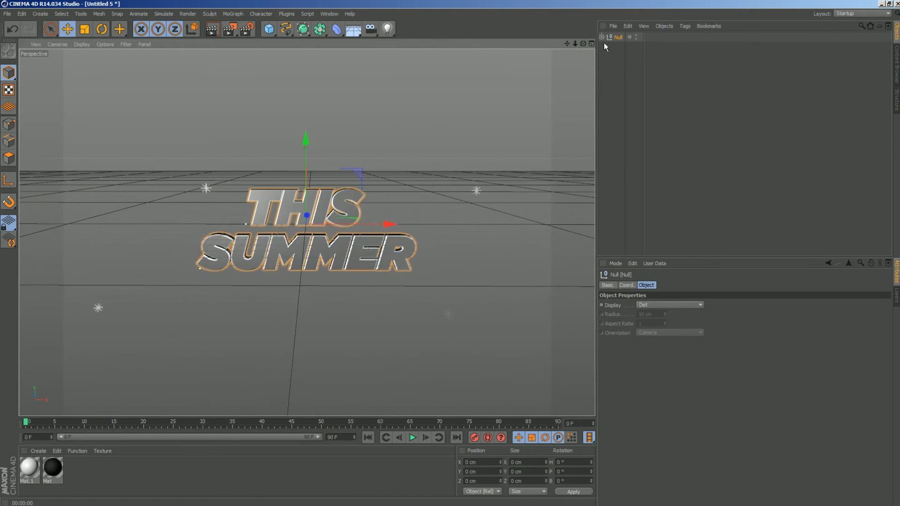
# Add a MoGraph Plain effector to the MoText title inside the null.
pyautogui.click(602, 37)
pyautogui.click(630, 84)
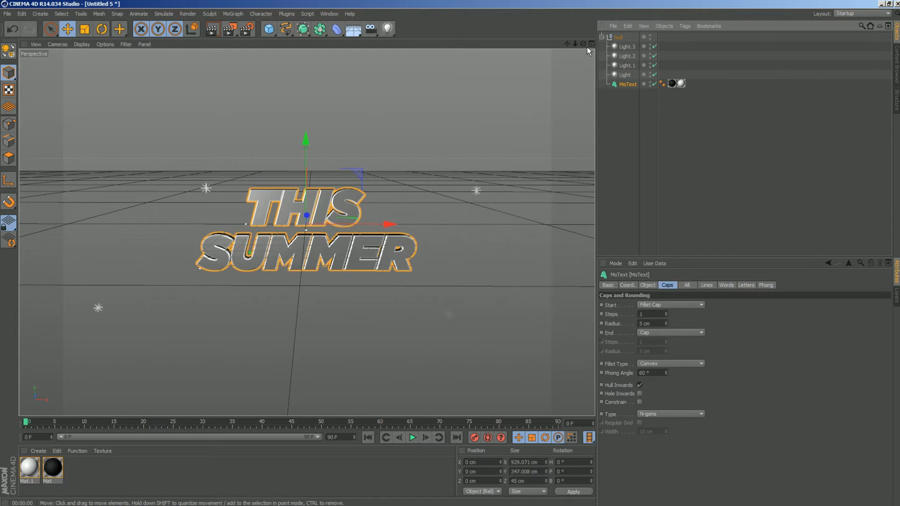
pyautogui.moveTo(583, 44); pyautogui.dragTo(534, 64)
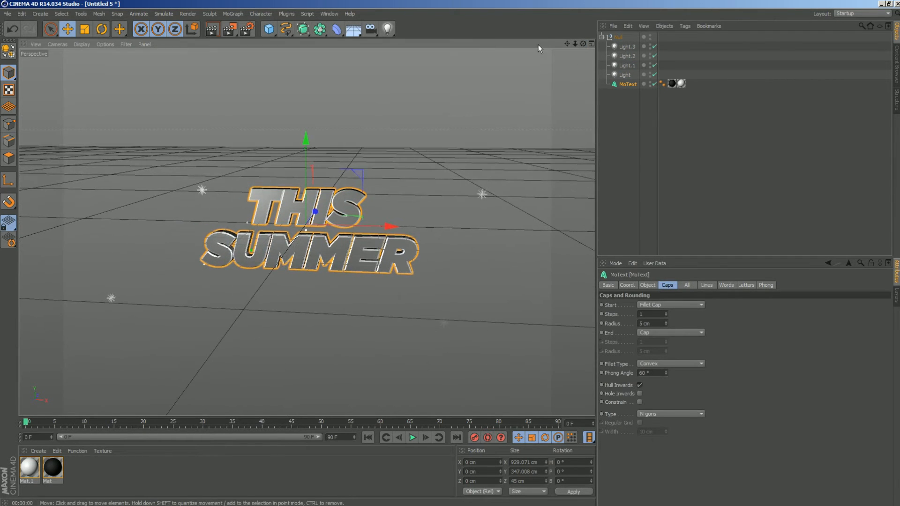
pyautogui.click(634, 84)
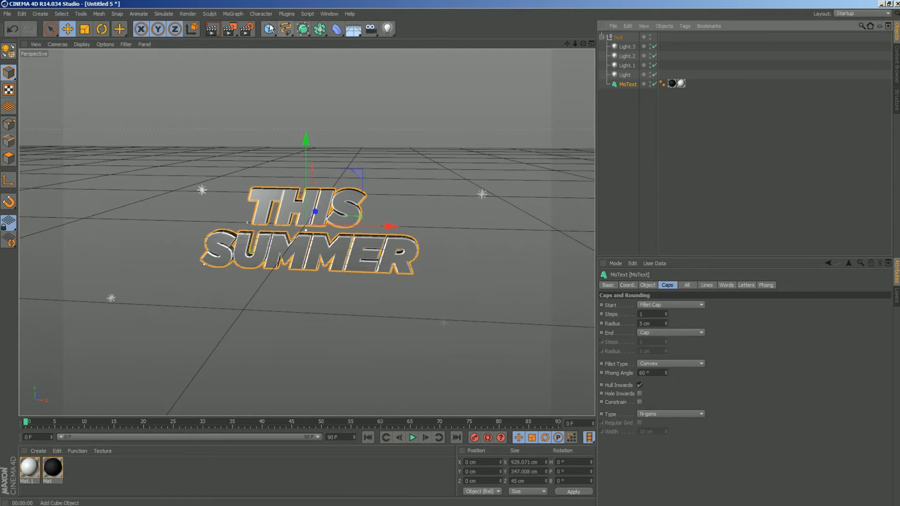
pyautogui.click(237, 14)
pyautogui.moveTo(245, 28)
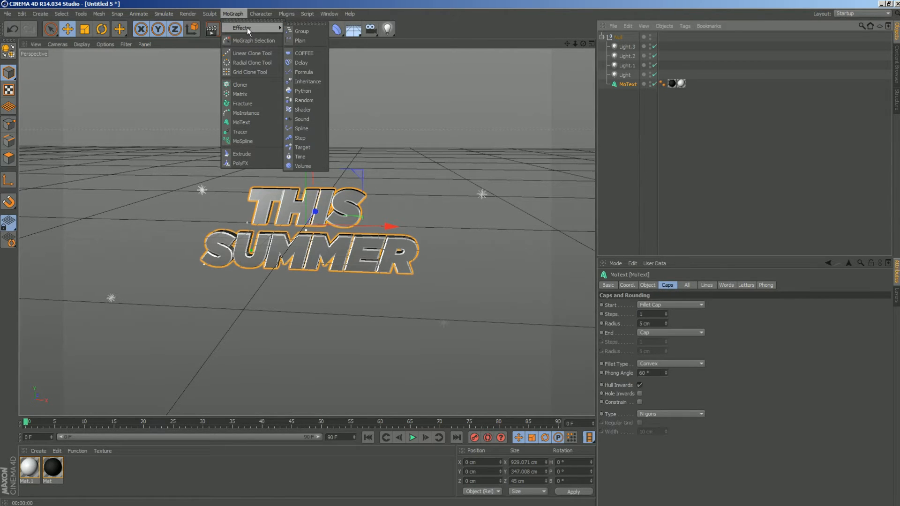
pyautogui.click(310, 40)
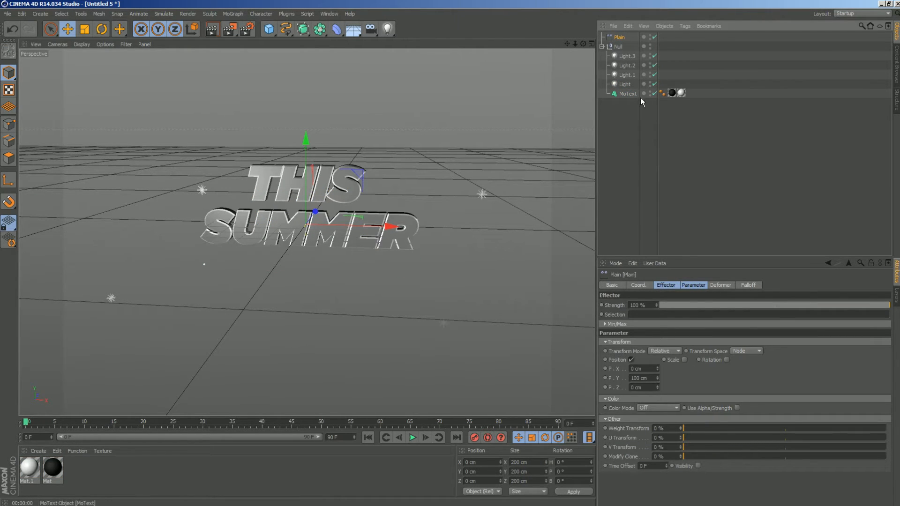
# Assign the Plain effector to the MoText title's Lines effects.
pyautogui.click(628, 94)
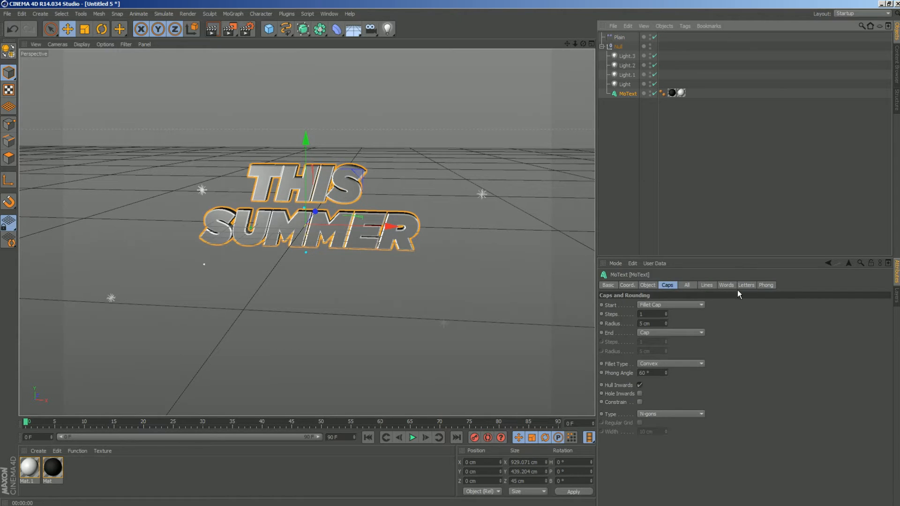
pyautogui.click(706, 285)
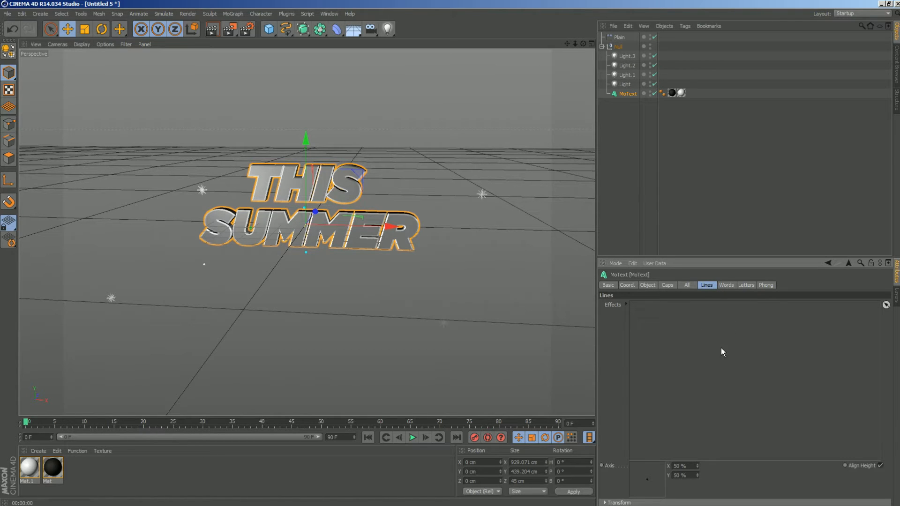
pyautogui.moveTo(620, 38); pyautogui.dragTo(672, 188)
pyautogui.moveTo(670, 361); pyautogui.dragTo(670, 360)
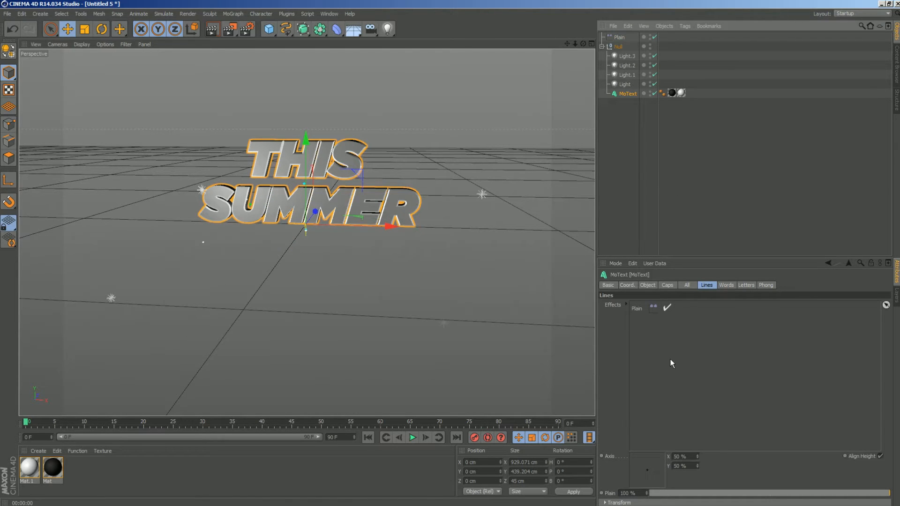
# Turn off Position and turn on Scale in the Plain effector's transform parameters.
pyautogui.click(620, 38)
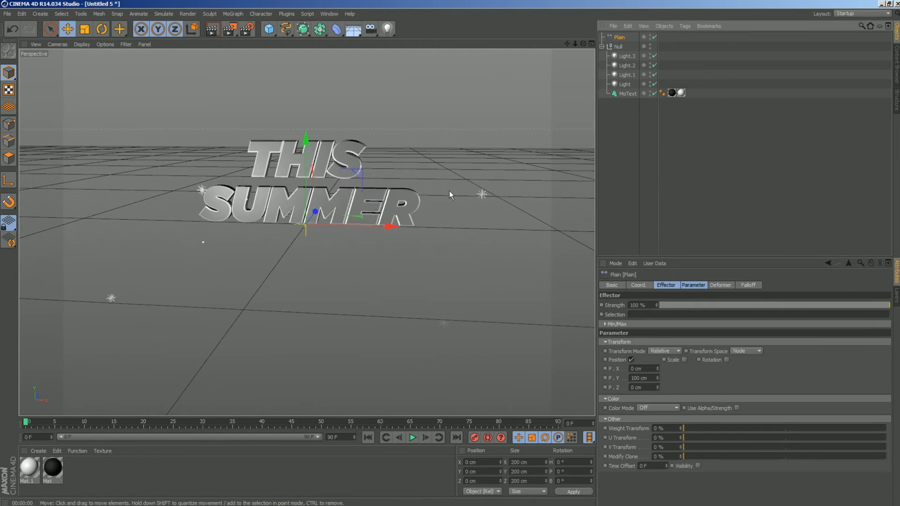
pyautogui.click(630, 359)
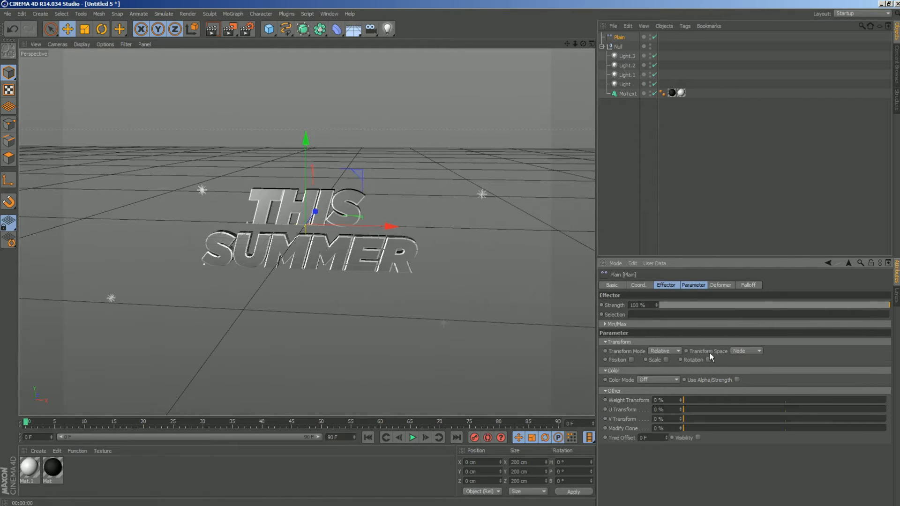
pyautogui.click(666, 360)
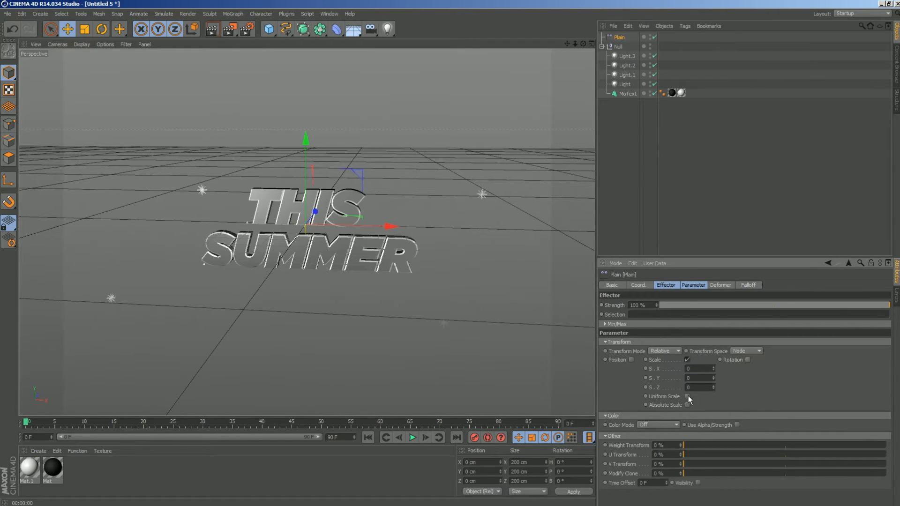
# Try an S.Z scale of 0.97 on the Plain effector and reset it to 0.
pyautogui.moveTo(713, 389); pyautogui.dragTo(758, 390)
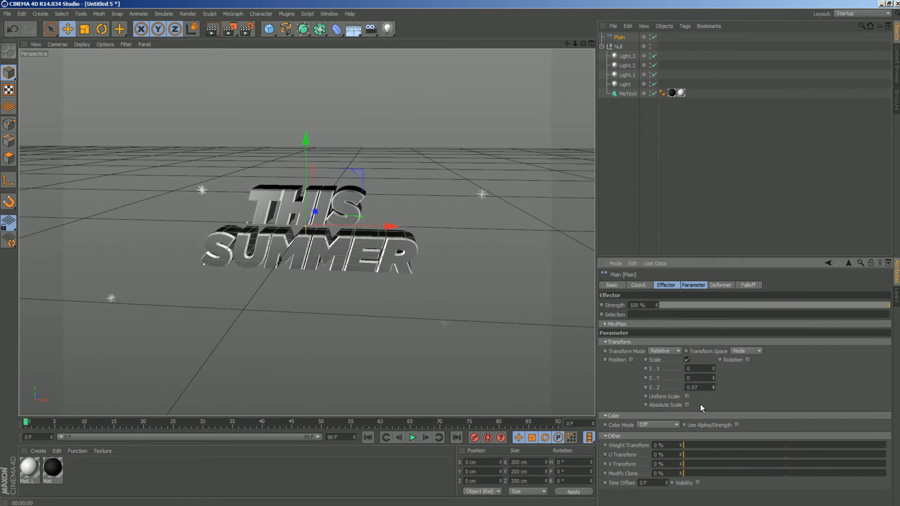
pyautogui.click(692, 387)
pyautogui.write('0')
pyautogui.press('Return')
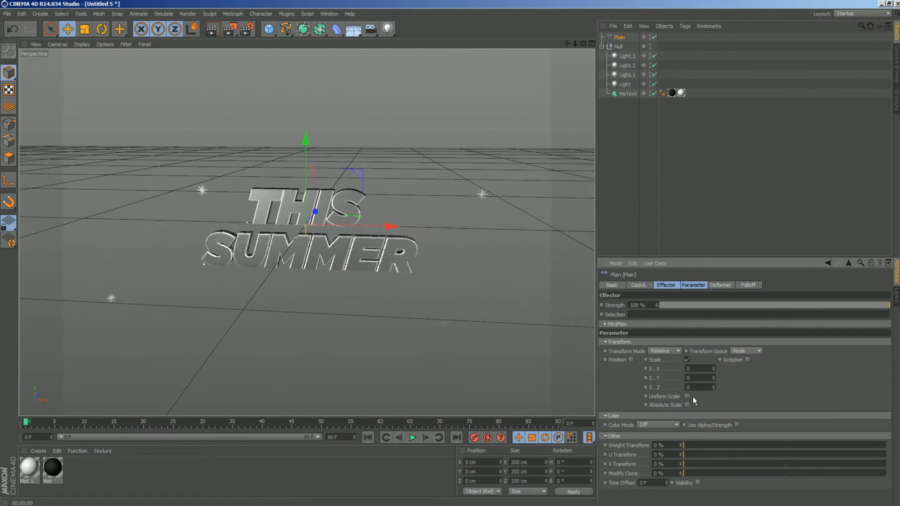
# Enable Uniform Scale on the Plain effector and set its scale to -1.
pyautogui.click(687, 396)
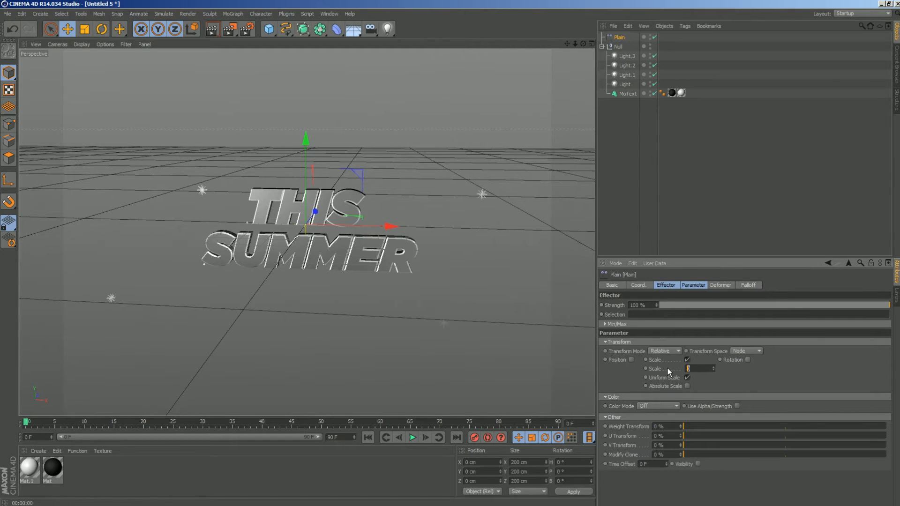
pyautogui.write('-1')
pyautogui.press('Return')
pyautogui.scroll(4, 344, 254)
pyautogui.scroll(-4, 362, 201)
pyautogui.moveTo(569, 45); pyautogui.dragTo(731, 294)
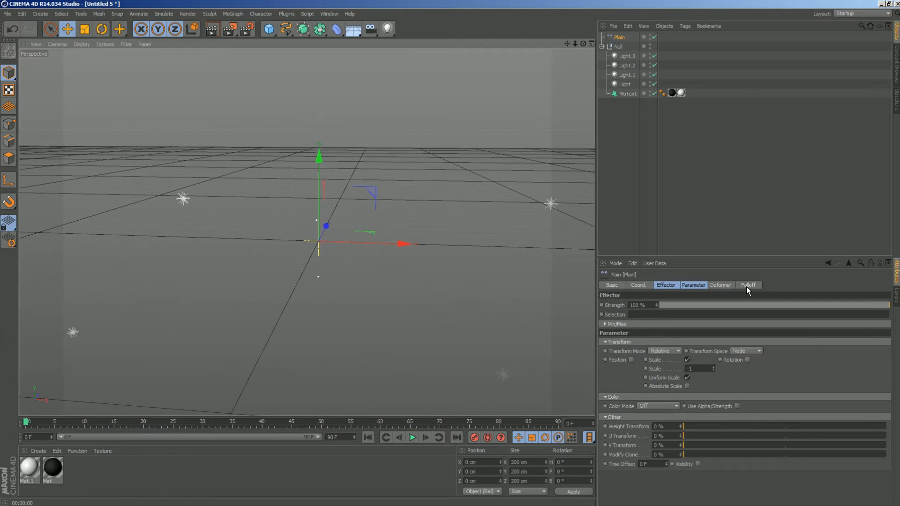
# Set the Plain effector's falloff shape to Linear.
pyautogui.click(747, 287)
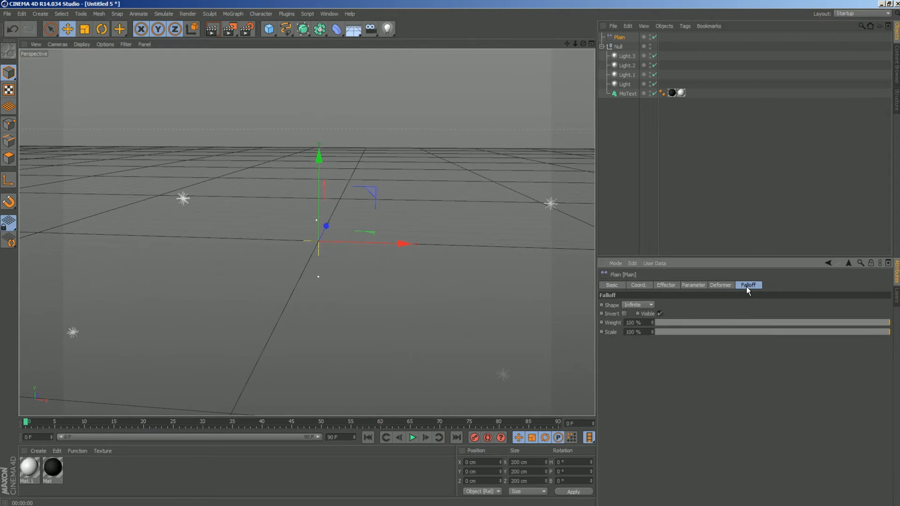
pyautogui.click(650, 305)
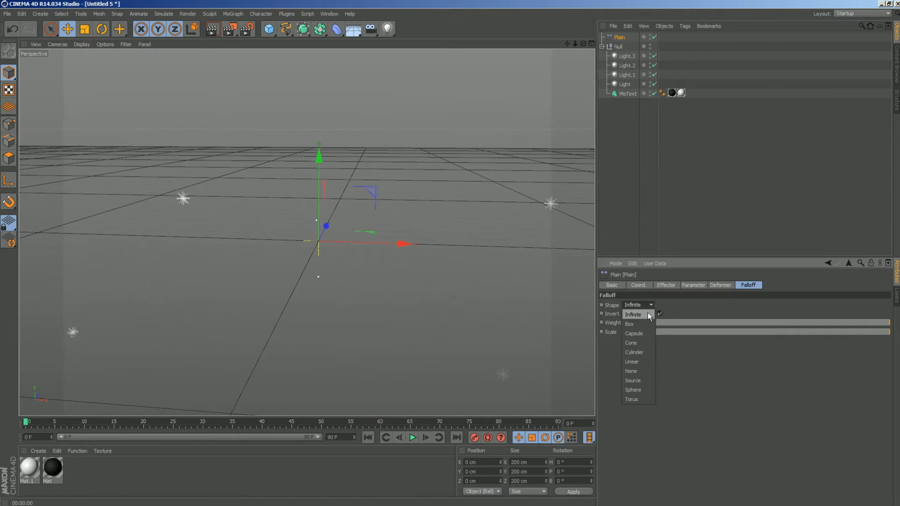
pyautogui.click(632, 362)
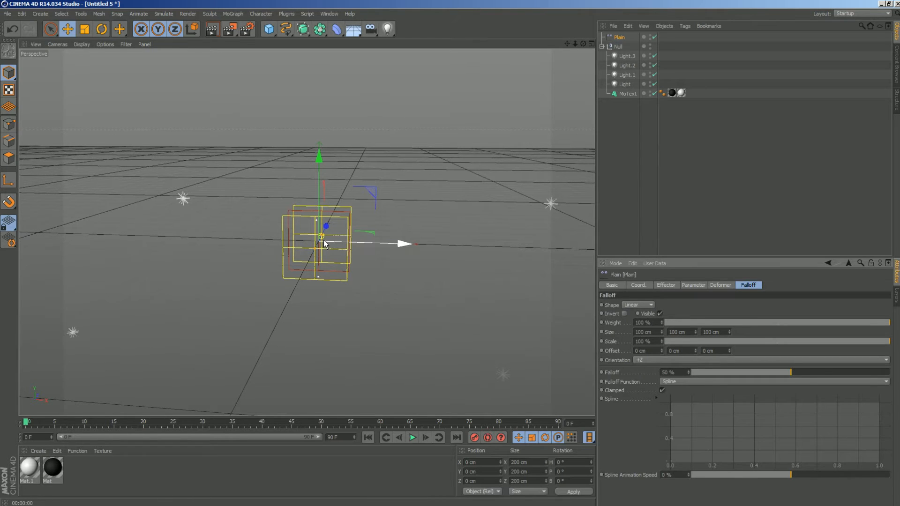
# Lengthen the falloff to about 215 cm in Z and move the Plain effector in front of the title to about Z -1159 cm.
pyautogui.moveTo(581, 45); pyautogui.dragTo(520, 53)
pyautogui.moveTo(317, 240); pyautogui.dragTo(140, 282)
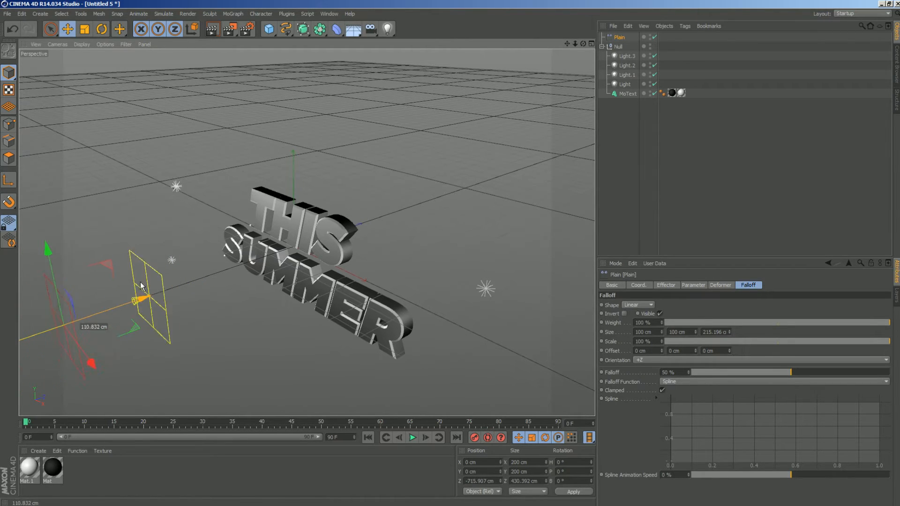
pyautogui.click(619, 37)
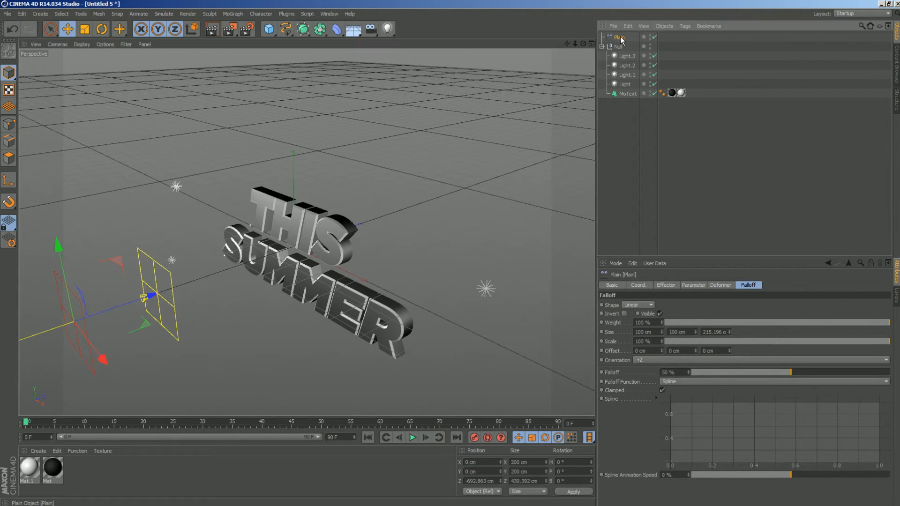
pyautogui.moveTo(151, 296); pyautogui.dragTo(22, 365)
pyautogui.moveTo(583, 44)
pyautogui.mouseDown()
pyautogui.moveTo(647, 18)
pyautogui.moveTo(581, 49)
pyautogui.mouseUp()
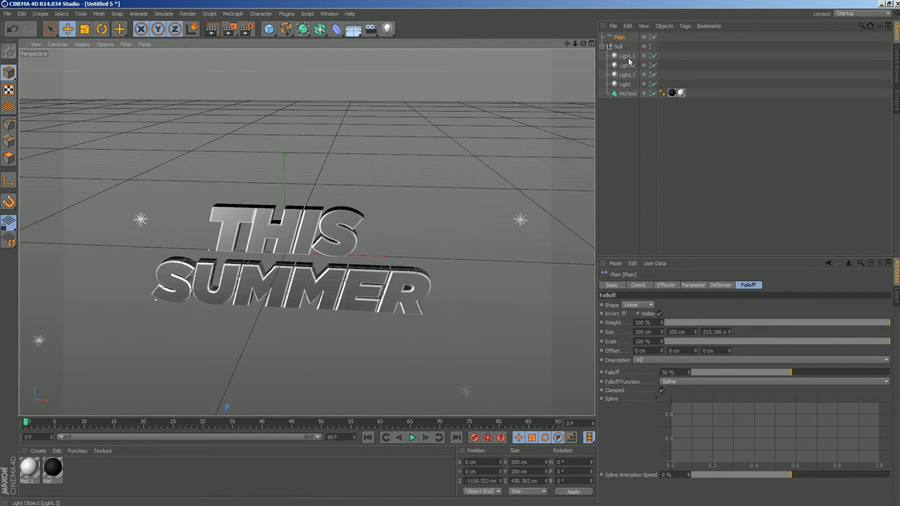
# Move the null holding the title and lights back to about X 281, Z 686 cm.
pyautogui.click(617, 48)
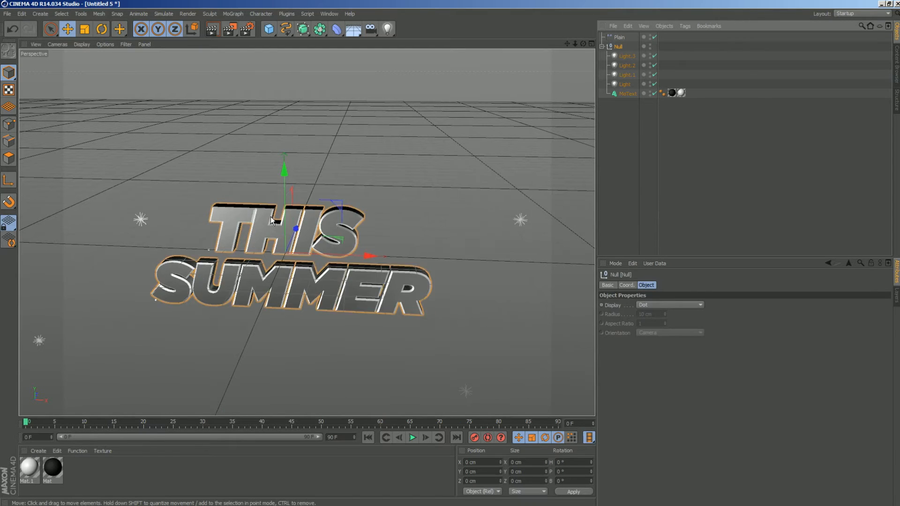
pyautogui.moveTo(297, 229); pyautogui.dragTo(318, 187)
pyautogui.moveTo(392, 202); pyautogui.dragTo(457, 197)
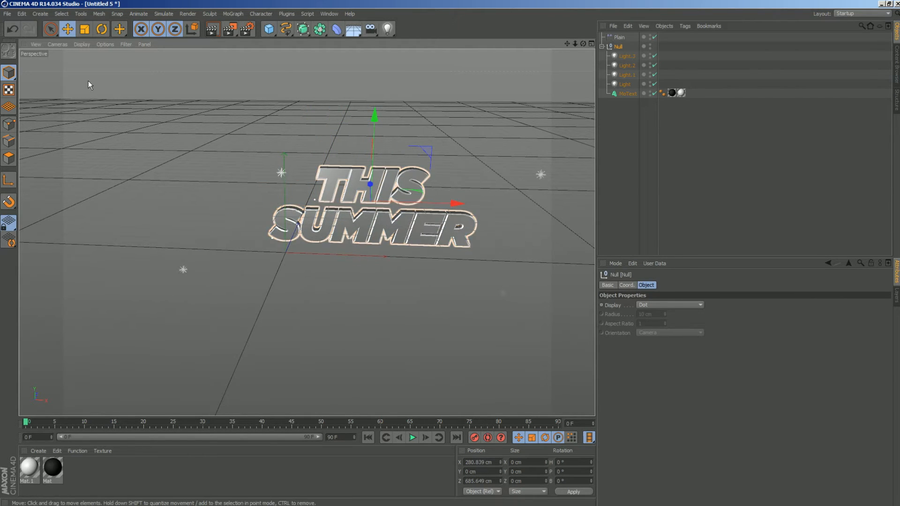
# Rotate the null to a heading of about 84° and go to frame 25.
pyautogui.click(101, 30)
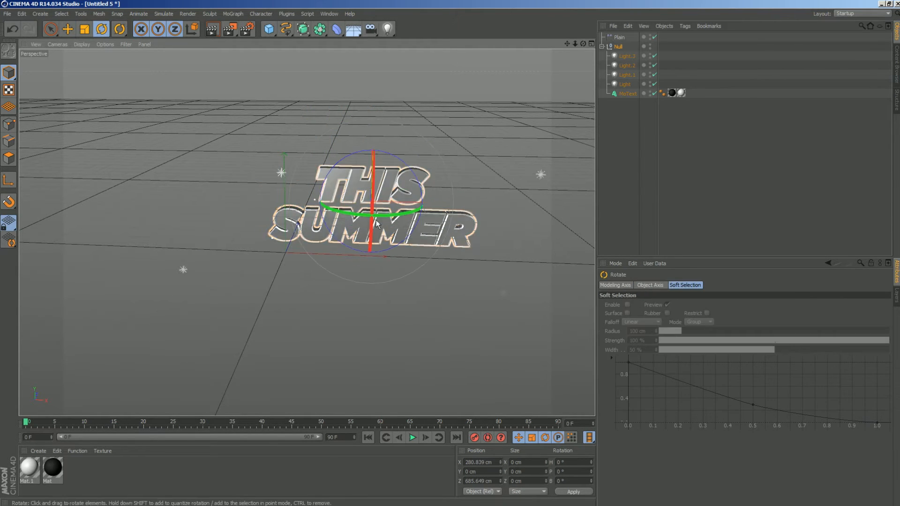
pyautogui.moveTo(383, 220); pyautogui.dragTo(420, 208)
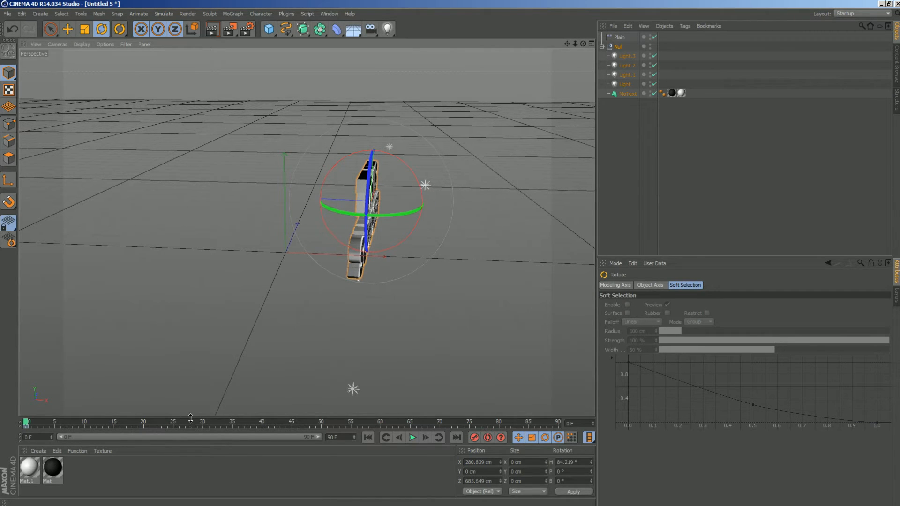
pyautogui.click(172, 420)
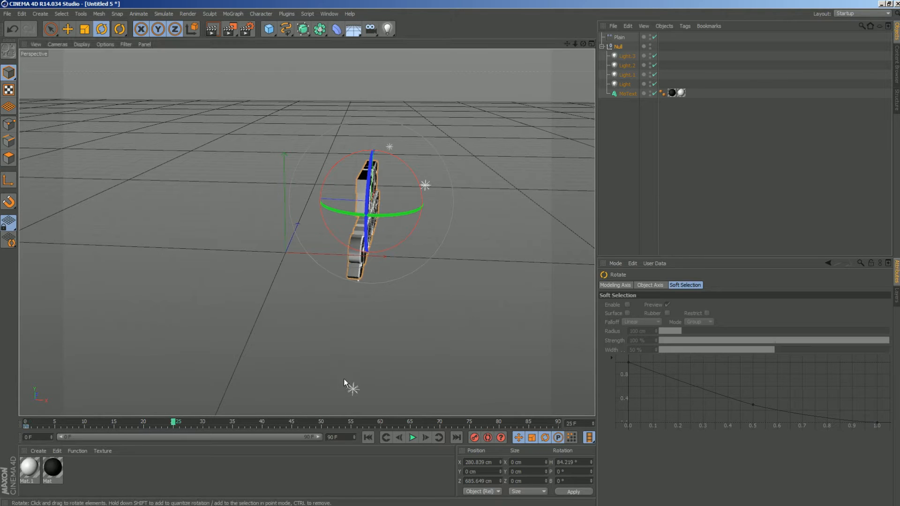
pyautogui.moveTo(583, 44); pyautogui.dragTo(494, 70)
# Try moving the null forward to about X 206, Z -50 cm and rotating its heading to about 56°, and undo both changes.
pyautogui.click(64, 28)
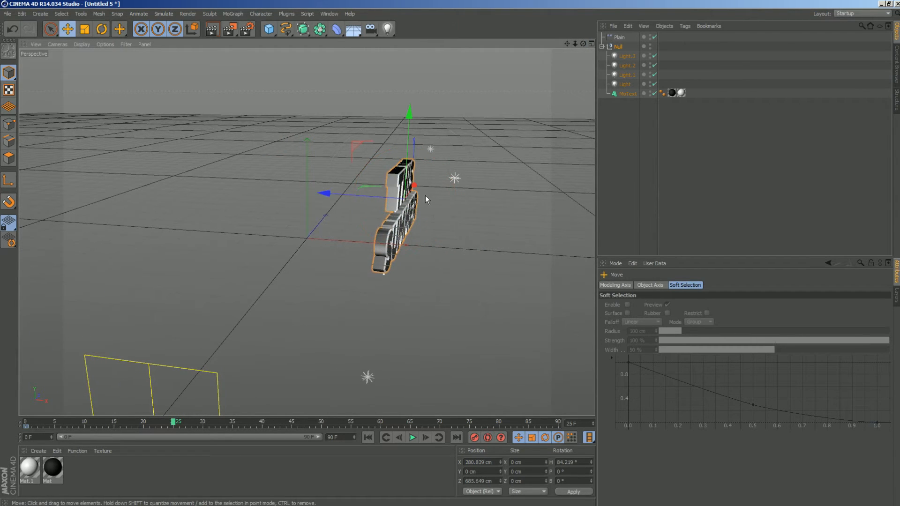
pyautogui.moveTo(420, 182); pyautogui.dragTo(377, 227)
pyautogui.press('r')
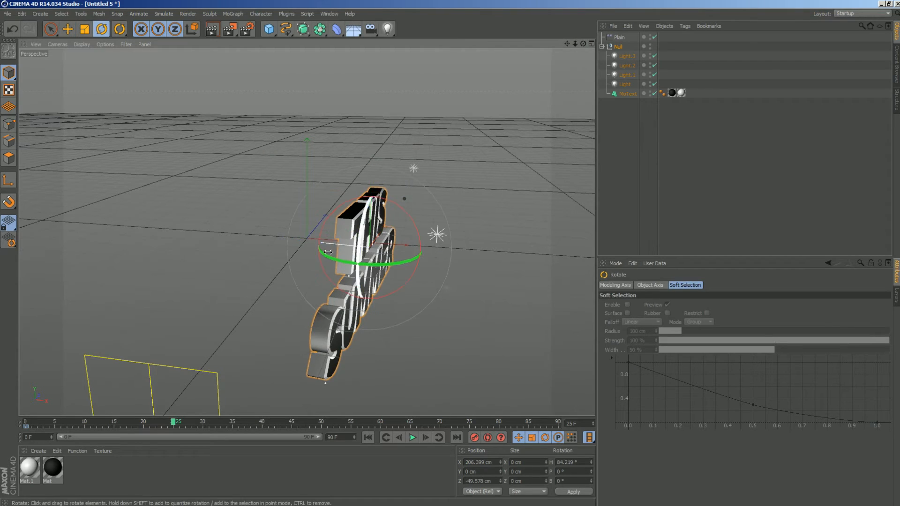
pyautogui.moveTo(393, 260); pyautogui.dragTo(350, 261)
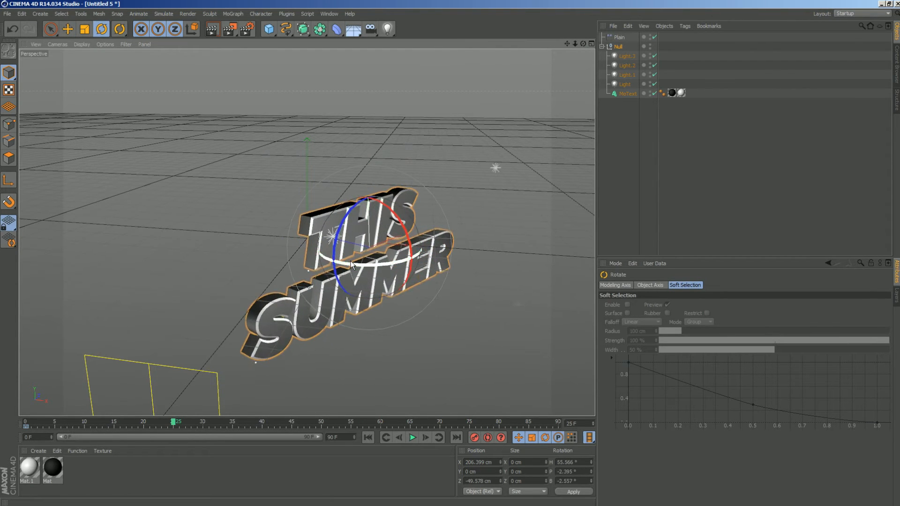
pyautogui.hotkey('ctrl', 'z')
pyautogui.hotkey('ctrl', 'z')
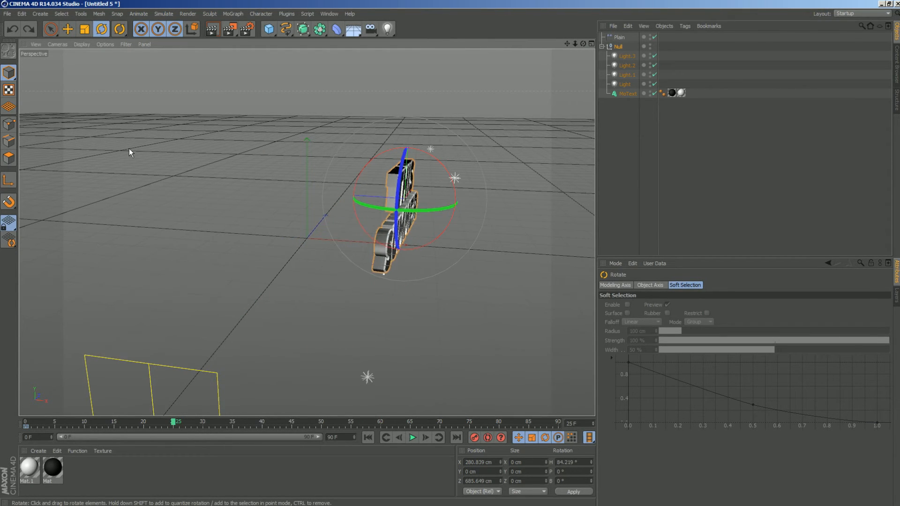
# Move the null forward to about X 199, Z -126 cm and rotate its heading to about 2.2°.
pyautogui.click(67, 31)
pyautogui.moveTo(416, 184); pyautogui.dragTo(370, 234)
pyautogui.click(101, 29)
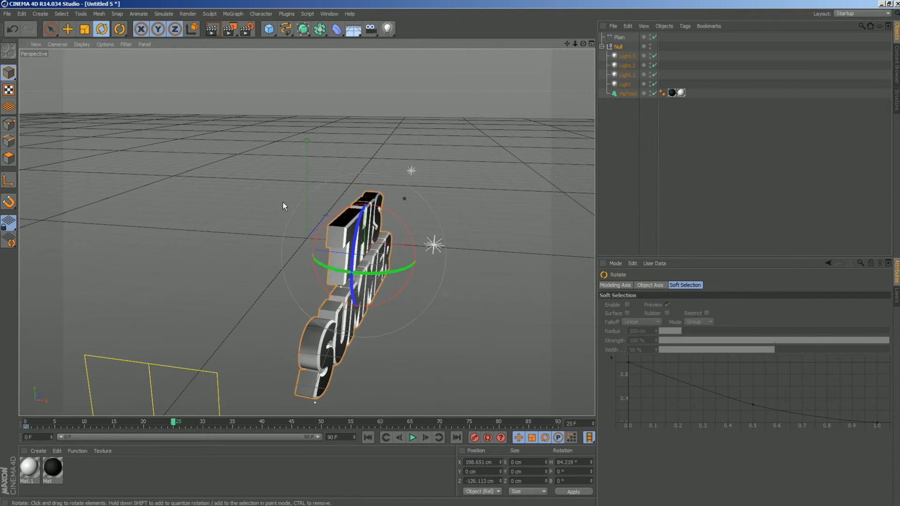
pyautogui.moveTo(404, 264); pyautogui.dragTo(332, 270)
pyautogui.click(69, 31)
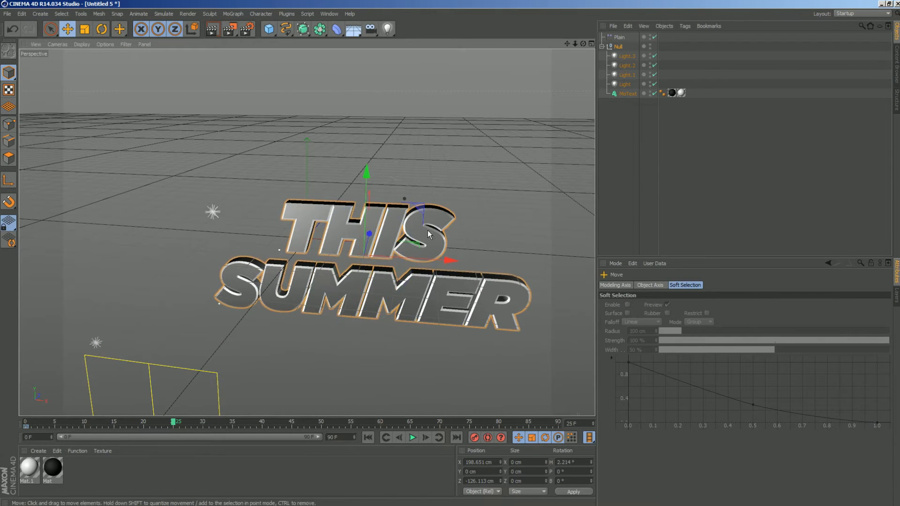
# Move the null to about X -101, Z -138 cm, keyframe it at frame 25, and play the animation back.
pyautogui.moveTo(454, 264); pyautogui.dragTo(349, 262)
pyautogui.click(475, 438)
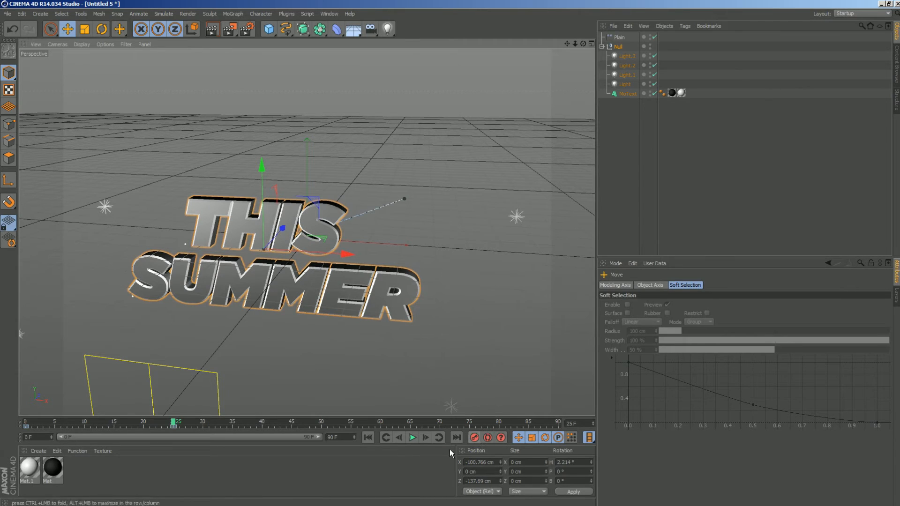
pyautogui.click(412, 437)
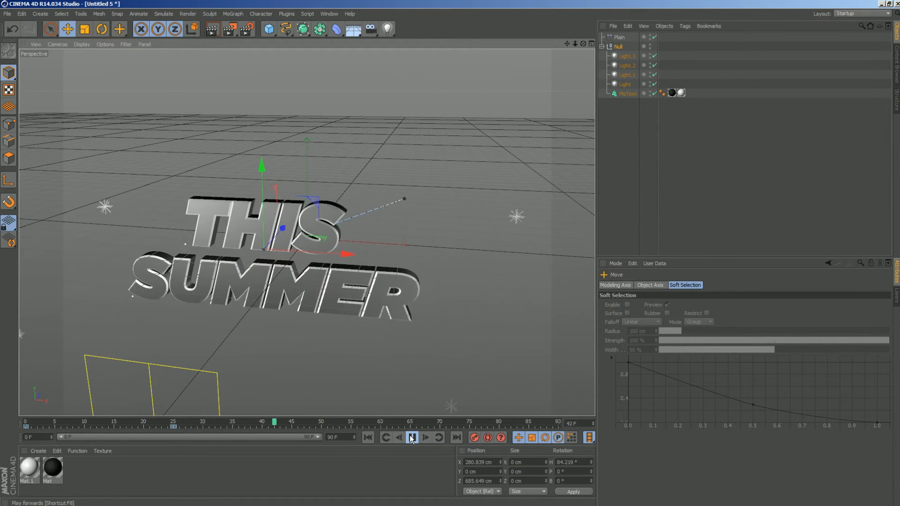
pyautogui.click(412, 438)
# Keyframe the null at frame 70, moved to about X -167, Z -215 cm with its heading about -12.8°, and preview the animation.
pyautogui.moveTo(358, 427); pyautogui.dragTo(380, 427)
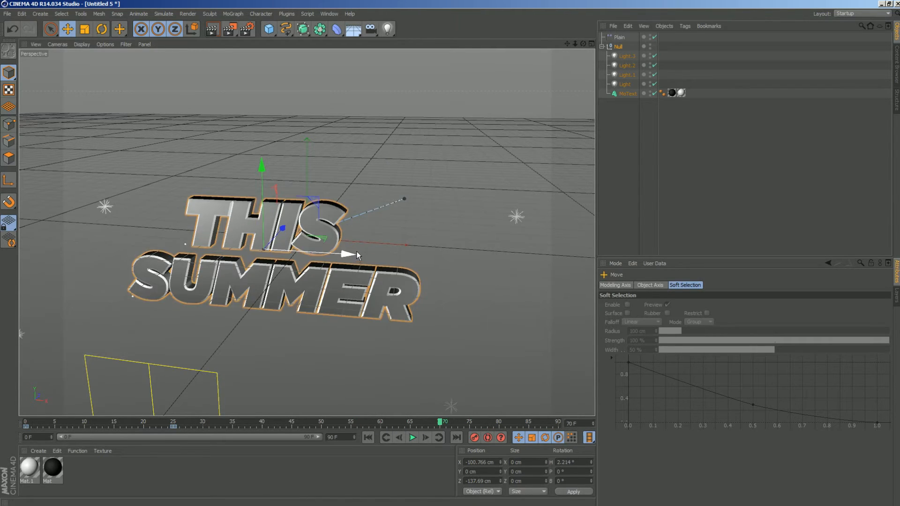
pyautogui.moveTo(351, 256); pyautogui.dragTo(314, 262)
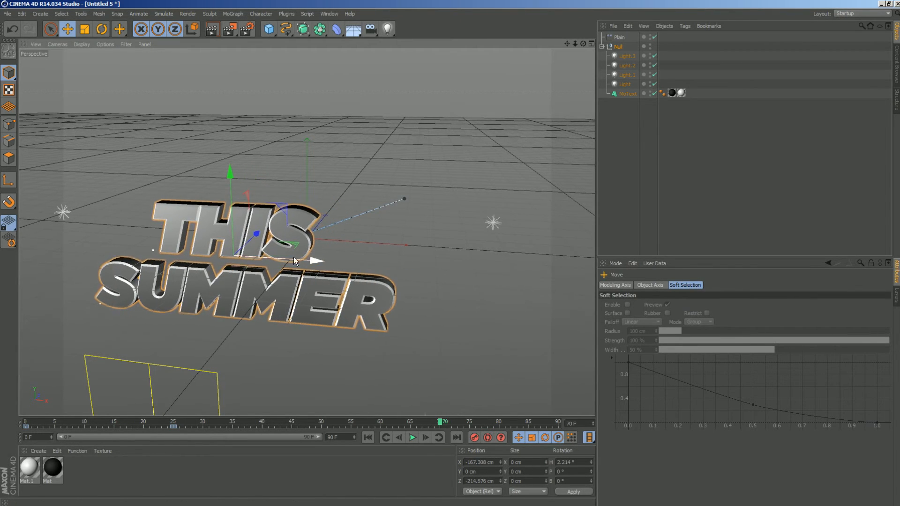
pyautogui.click(101, 29)
pyautogui.moveTo(234, 272)
pyautogui.mouseDown()
pyautogui.moveTo(253, 272)
pyautogui.moveTo(244, 275)
pyautogui.mouseUp()
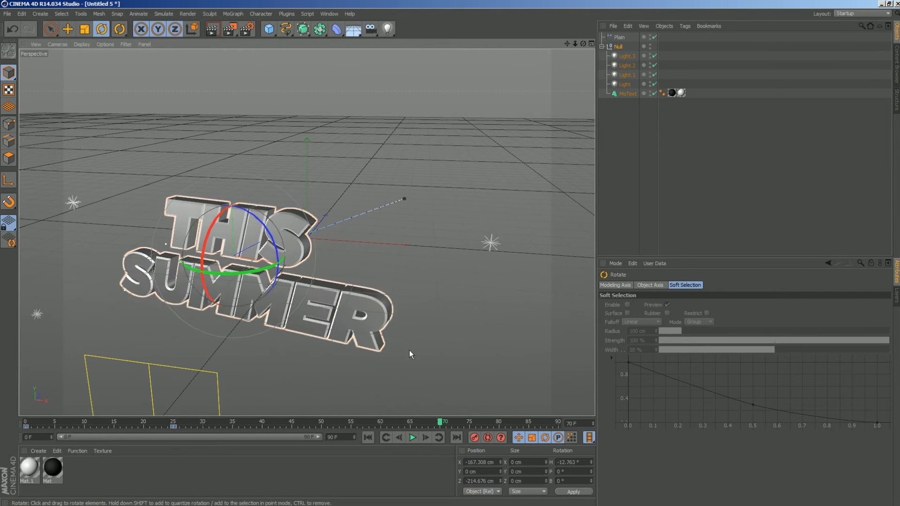
pyautogui.click(386, 436)
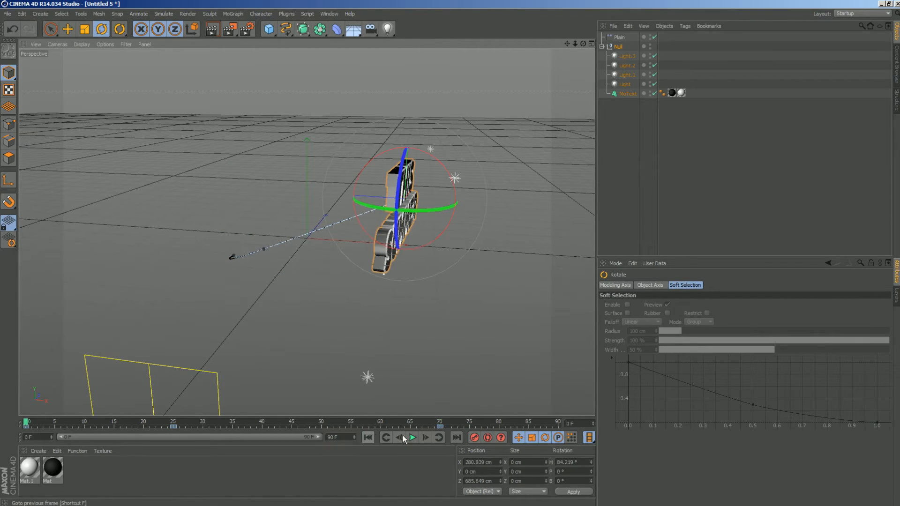
pyautogui.click(413, 437)
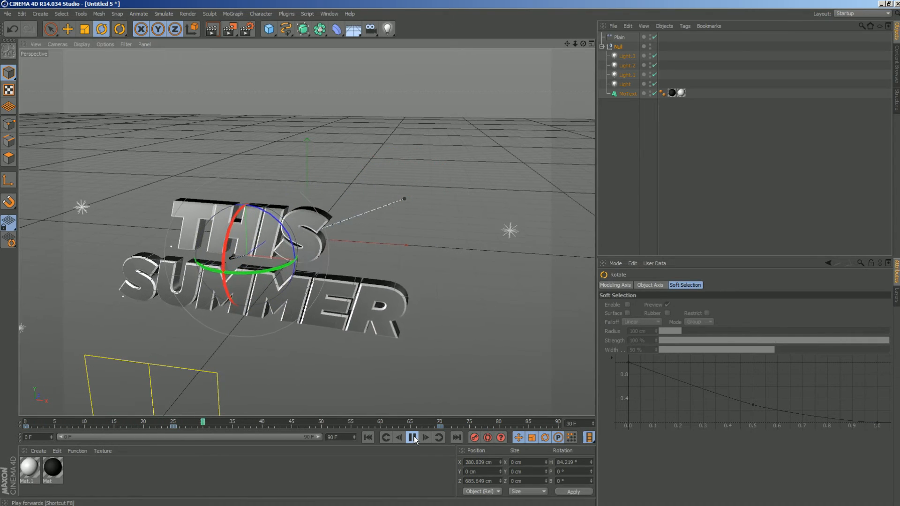
pyautogui.click(412, 438)
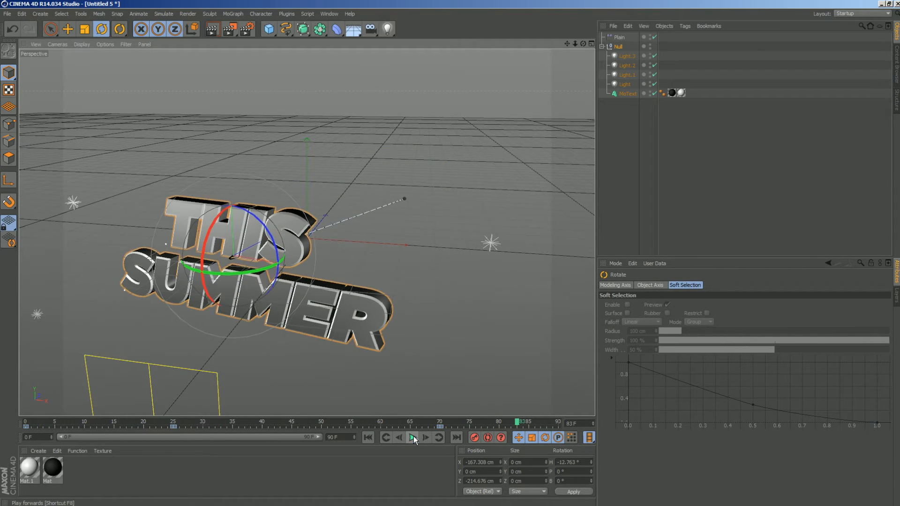
# Keyframe the null at frame 90, rotated to a heading of about -84.7° and moved back to about Z 637 cm, and play it back.
pyautogui.click(513, 424)
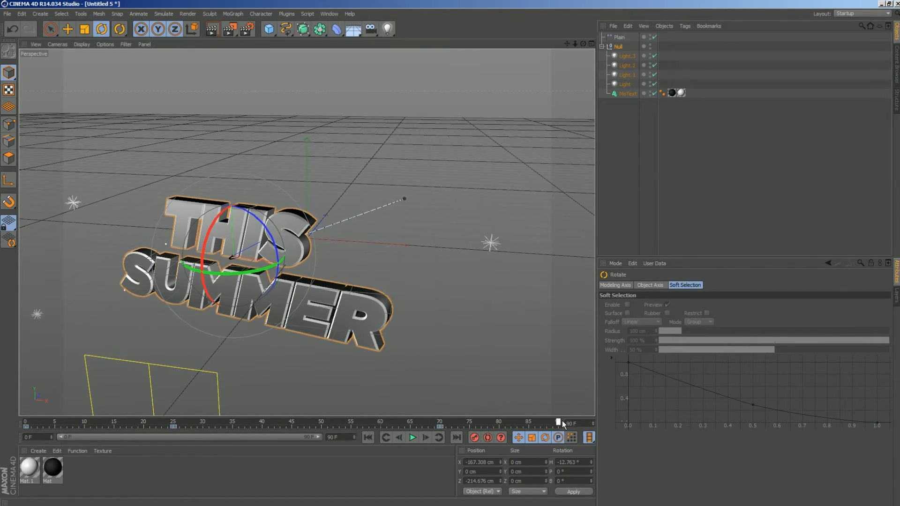
pyautogui.moveTo(566, 44); pyautogui.dragTo(637, 34)
pyautogui.moveTo(581, 46); pyautogui.dragTo(529, 75)
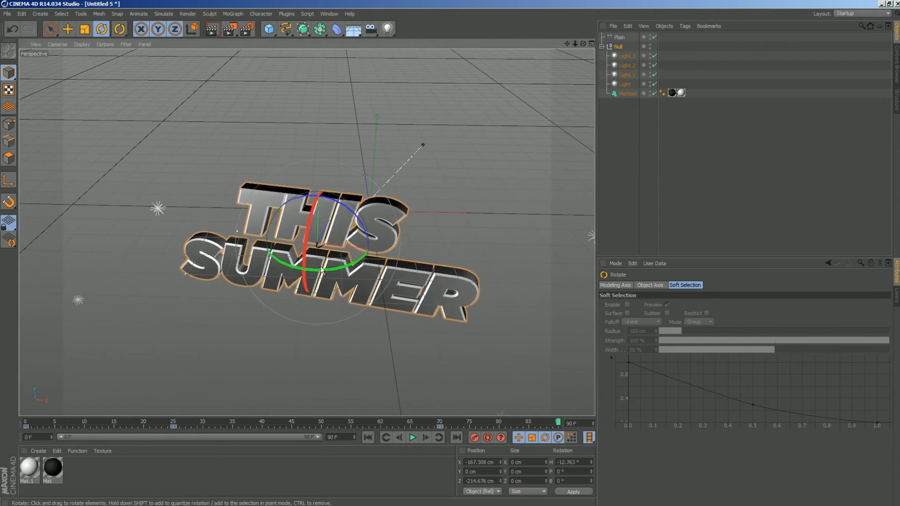
pyautogui.moveTo(351, 271); pyautogui.dragTo(273, 269)
pyautogui.press('e')
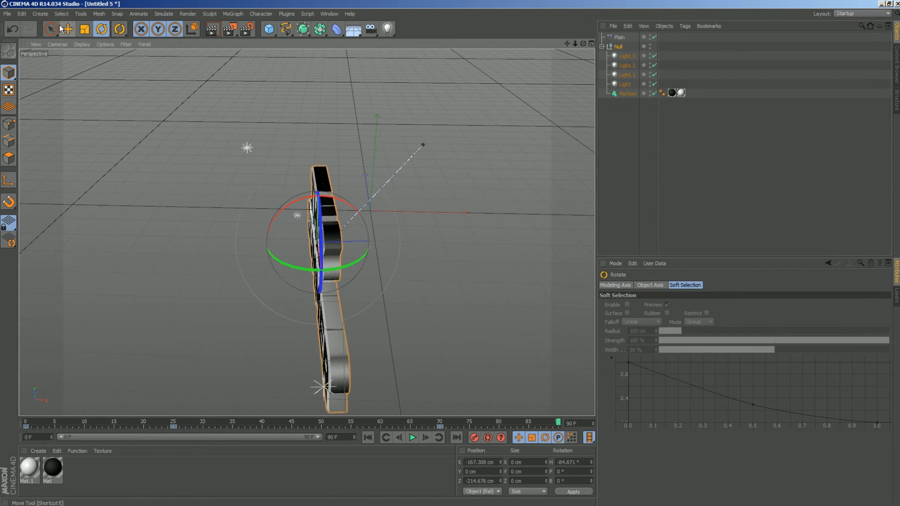
pyautogui.moveTo(323, 289); pyautogui.dragTo(309, 175)
pyautogui.moveTo(385, 144); pyautogui.dragTo(345, 145)
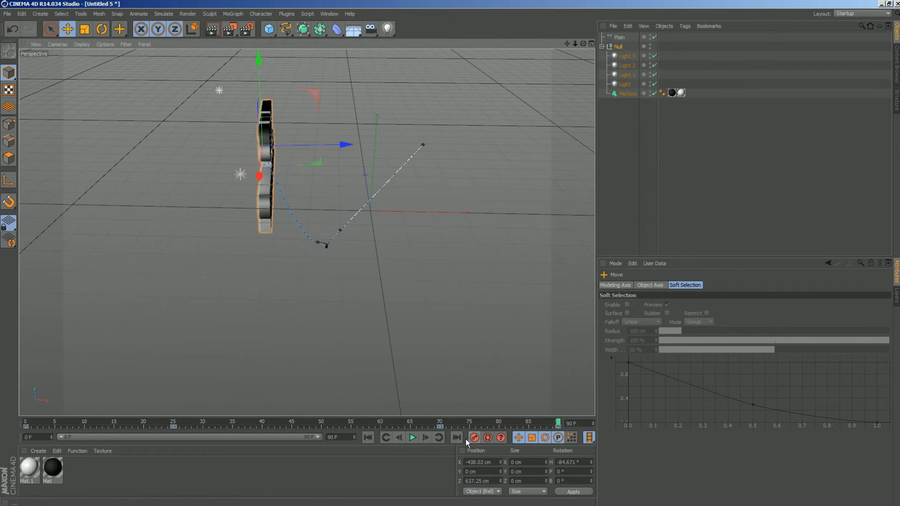
pyautogui.click(373, 439)
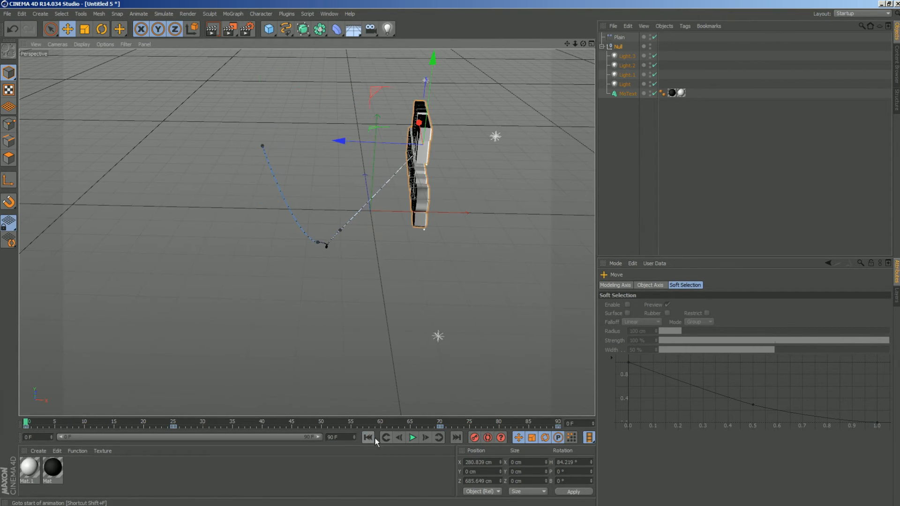
pyautogui.click(412, 437)
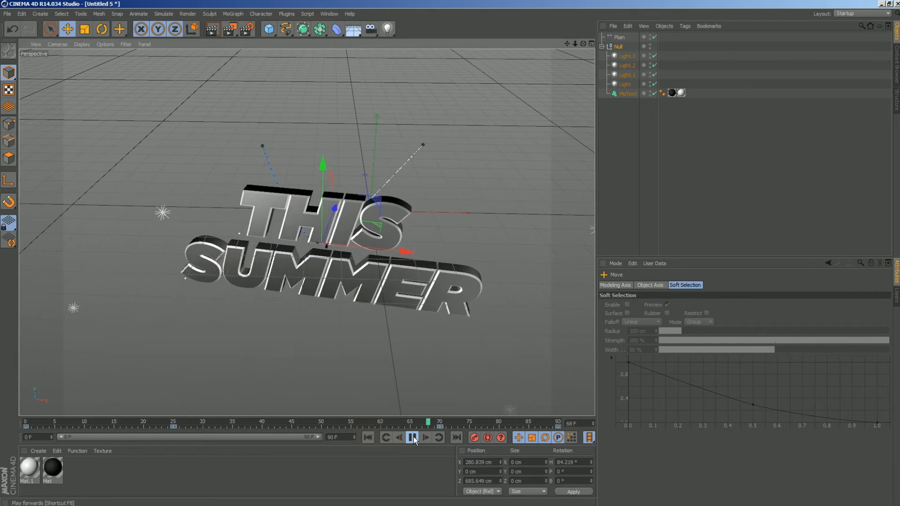
pyautogui.click(413, 438)
# At frame 0, move the Plain effector along Z to about 676 cm and lengthen its falloff Z size to about 399 cm.
pyautogui.moveTo(582, 43); pyautogui.dragTo(543, 86)
pyautogui.moveTo(92, 425); pyautogui.dragTo(22, 424)
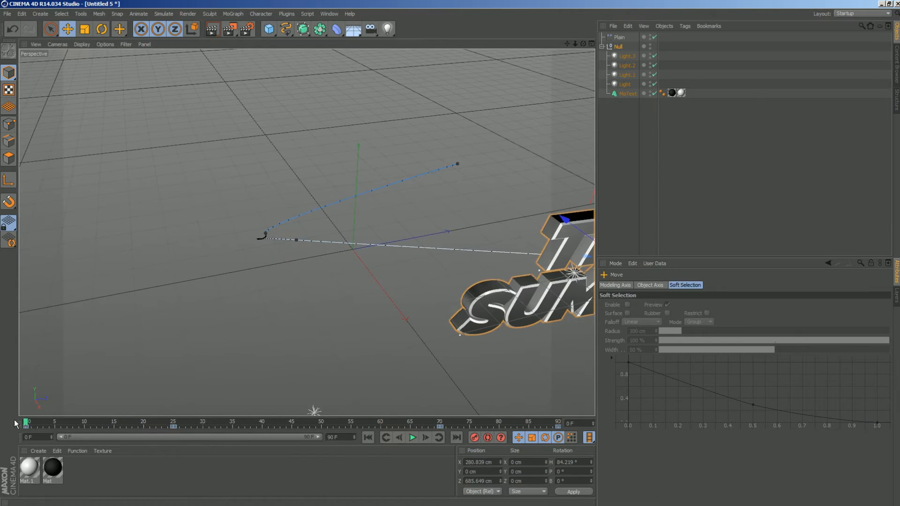
pyautogui.click(619, 41)
pyautogui.moveTo(575, 44); pyautogui.dragTo(562, 61)
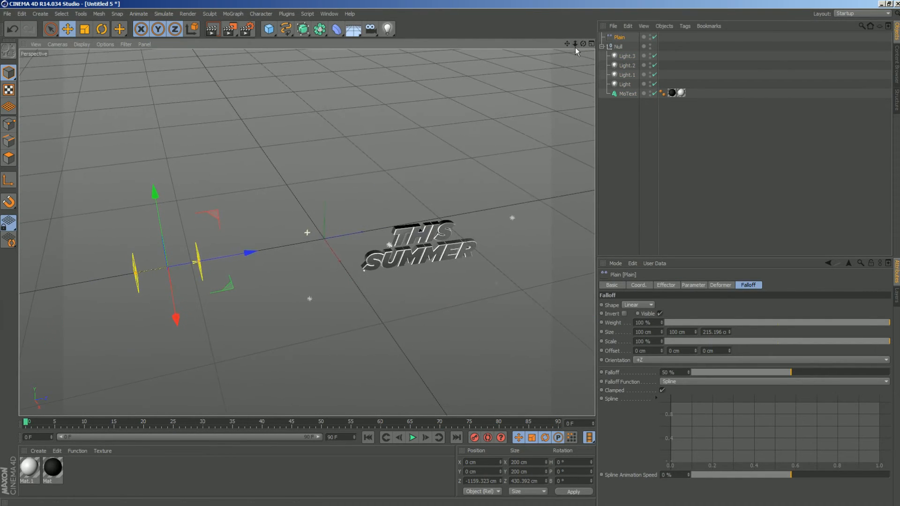
pyautogui.moveTo(252, 252); pyautogui.dragTo(356, 254)
pyautogui.scroll(2, 356, 254)
pyautogui.scroll(4, 371, 234)
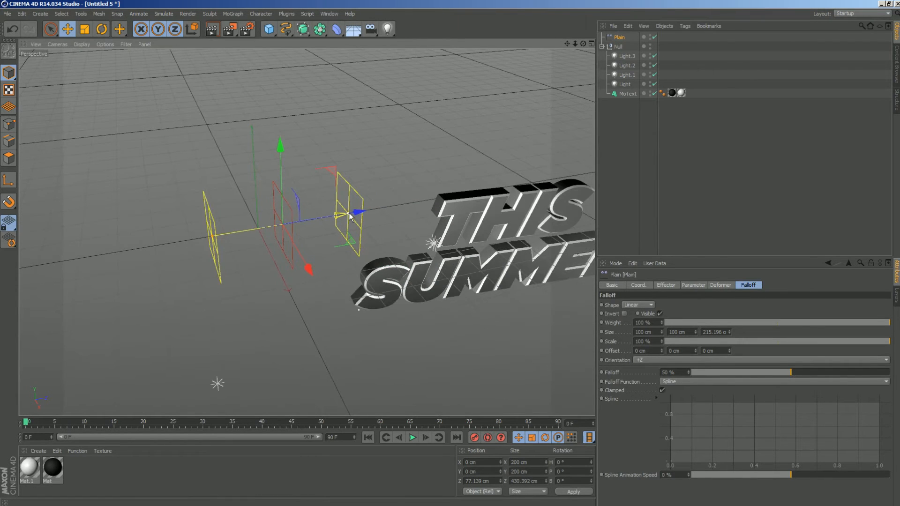
pyautogui.moveTo(349, 216); pyautogui.dragTo(399, 199)
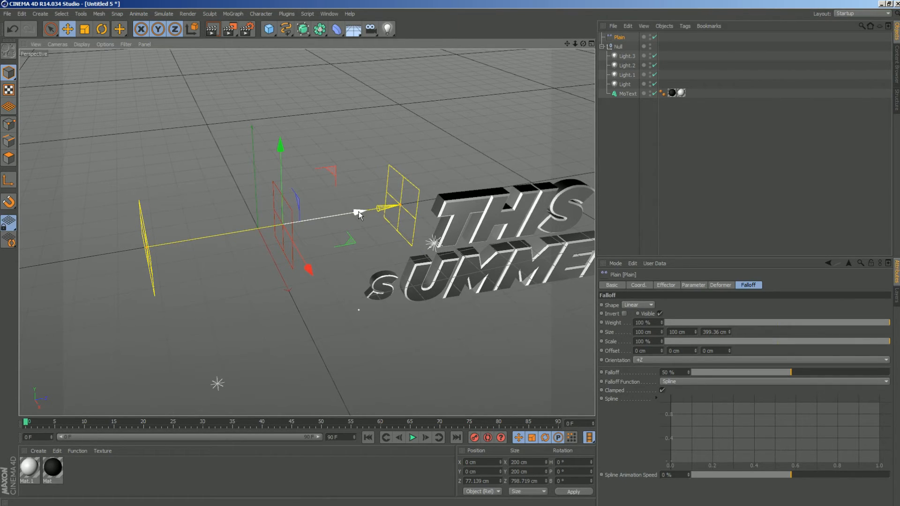
pyautogui.moveTo(358, 214); pyautogui.dragTo(520, 184)
# Move the Plain effector to about X 228, Z 675 cm, shorten its falloff Z size to about 119 cm, and play the animation.
pyautogui.moveTo(583, 44); pyautogui.dragTo(609, 37)
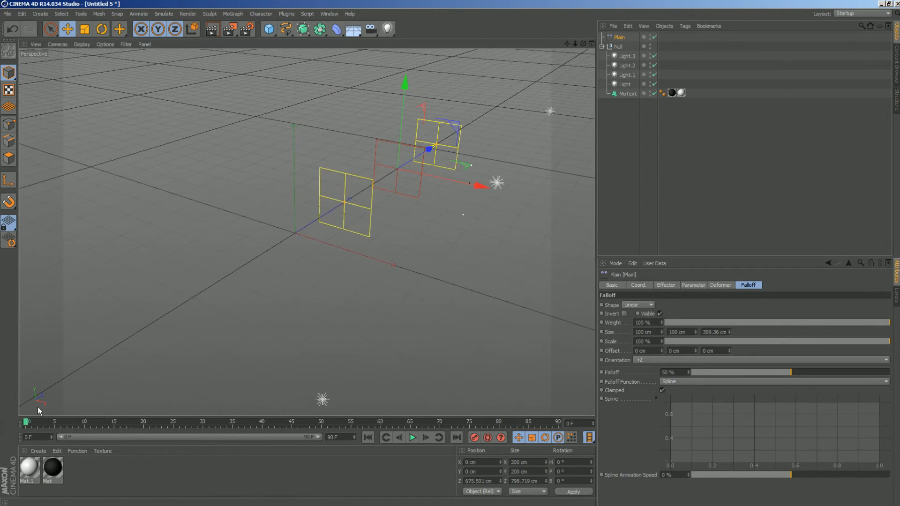
pyautogui.moveTo(432, 149)
pyautogui.mouseDown()
pyautogui.moveTo(439, 147)
pyautogui.moveTo(413, 167)
pyautogui.moveTo(440, 155)
pyautogui.mouseUp()
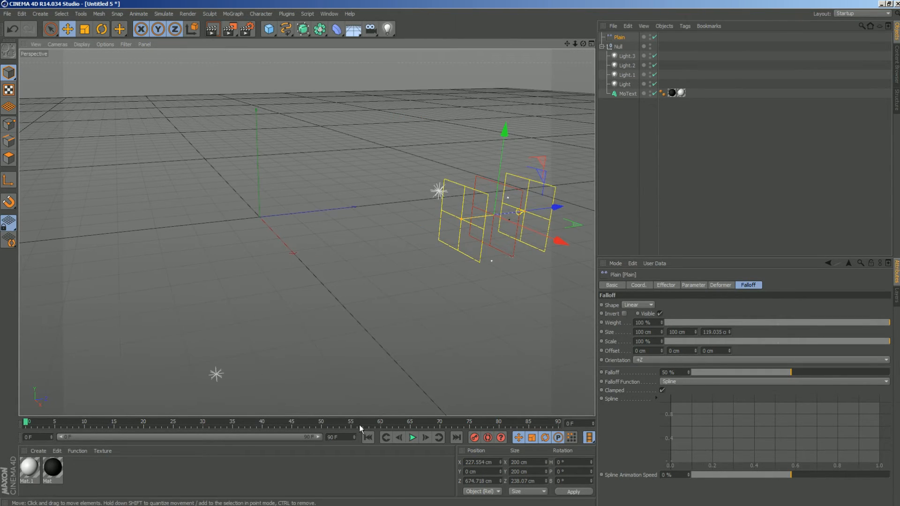
pyautogui.click(412, 437)
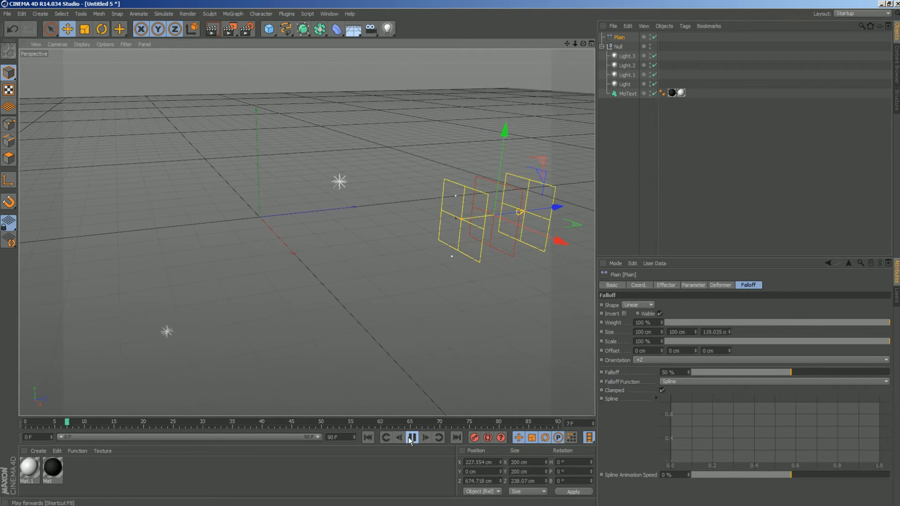
pyautogui.click(412, 438)
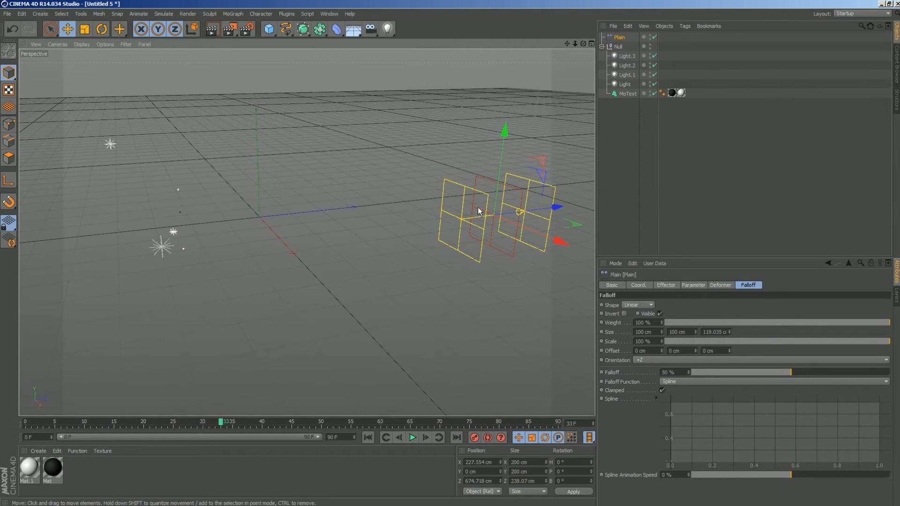
# Invert the Plain effector's falloff, move it to about Z 347 cm with a Z size of about 296 cm, and play the animation.
pyautogui.moveTo(583, 43); pyautogui.dragTo(519, 57)
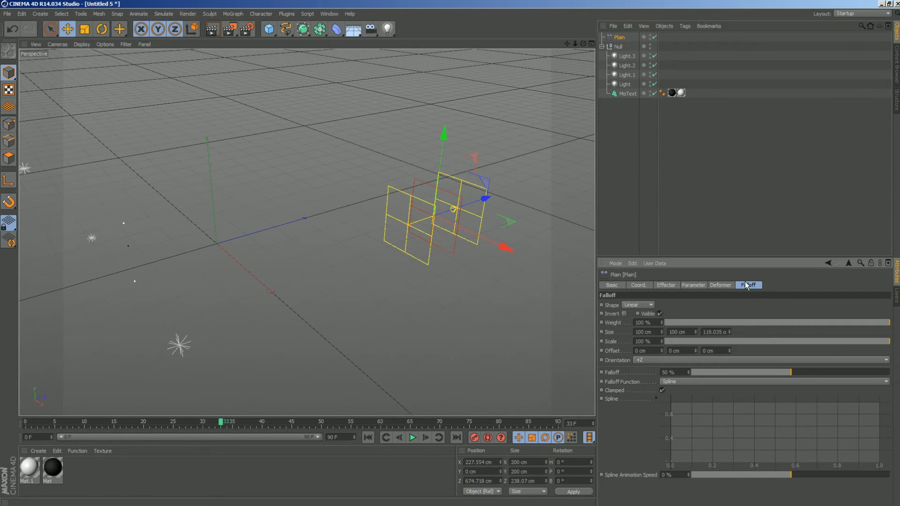
pyautogui.click(624, 313)
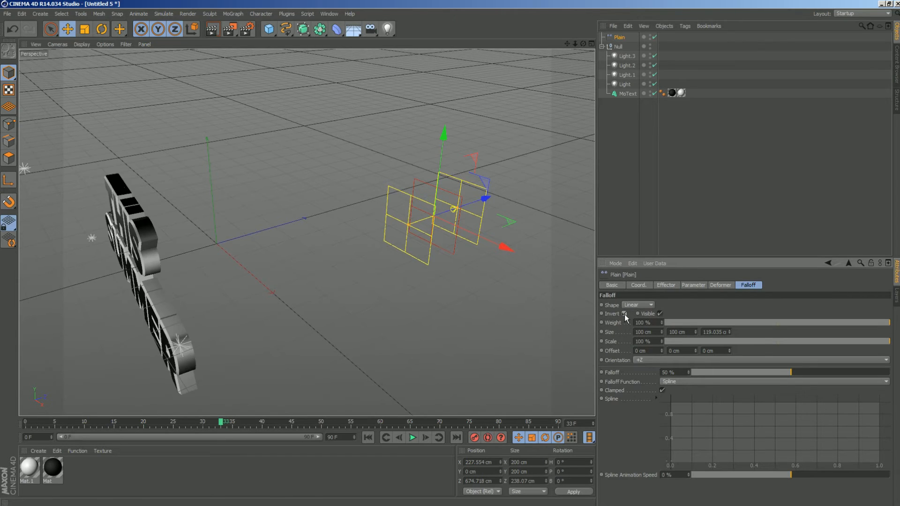
pyautogui.moveTo(221, 423); pyautogui.dragTo(26, 427)
pyautogui.moveTo(484, 204); pyautogui.dragTo(415, 224)
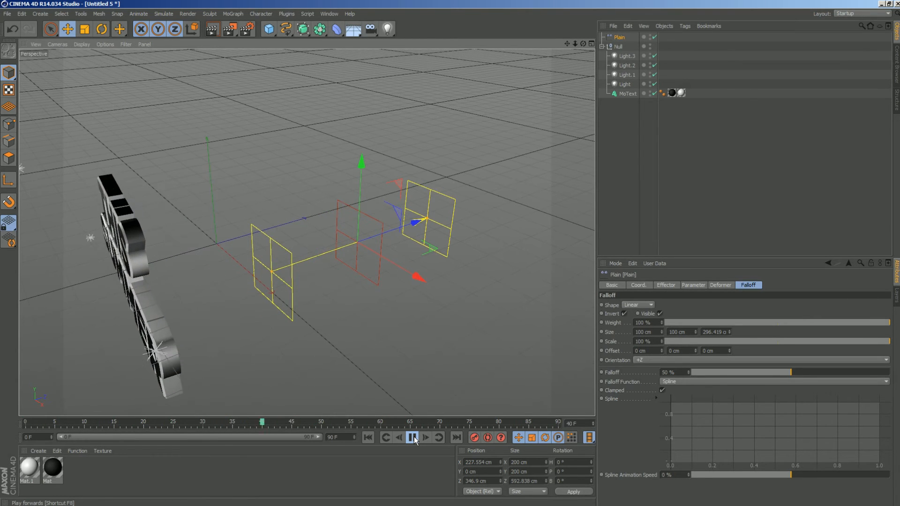
pyautogui.moveTo(583, 43); pyautogui.dragTo(611, 56)
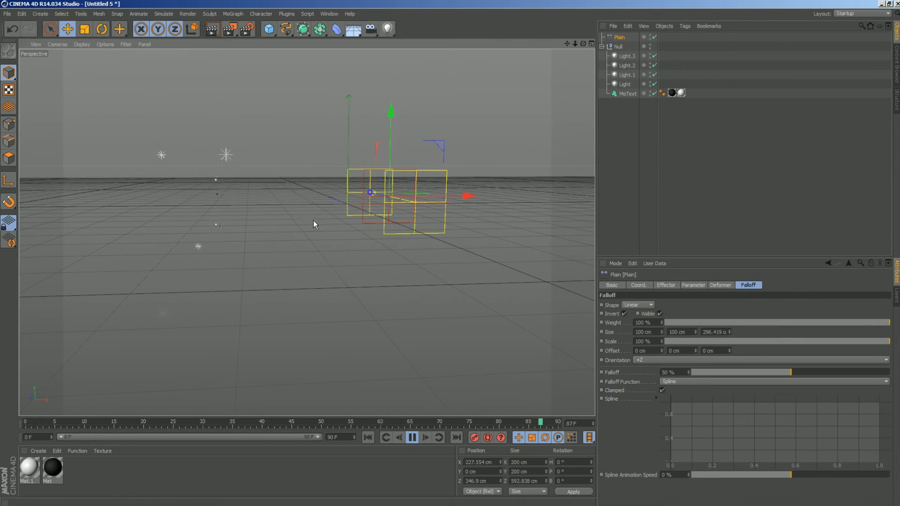
pyautogui.click(412, 438)
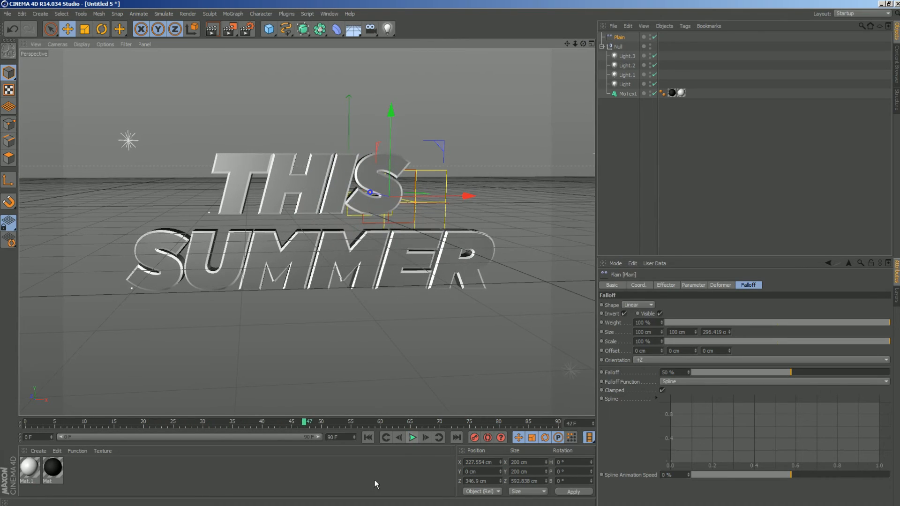
# Switch to the Fast & Furious 6 trailer, examine how the "Universal Pictures Presents" title forms around 1:45, and return to Cinema 4D.
pyautogui.click(229, 501)
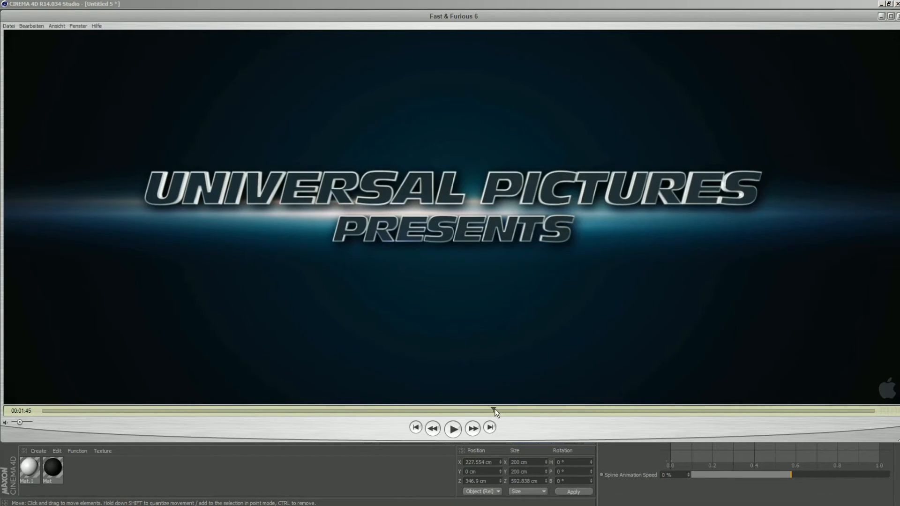
pyautogui.moveTo(494, 409); pyautogui.dragTo(491, 409)
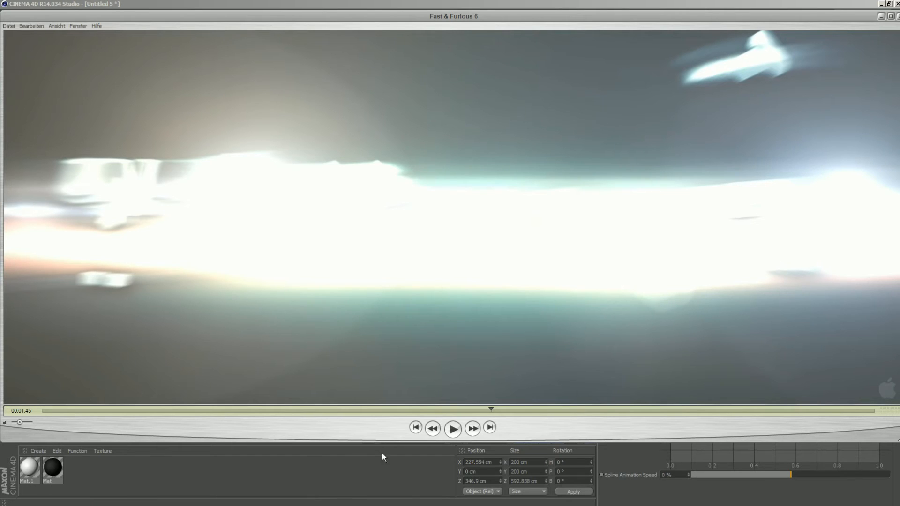
pyautogui.moveTo(491, 409); pyautogui.dragTo(492, 409)
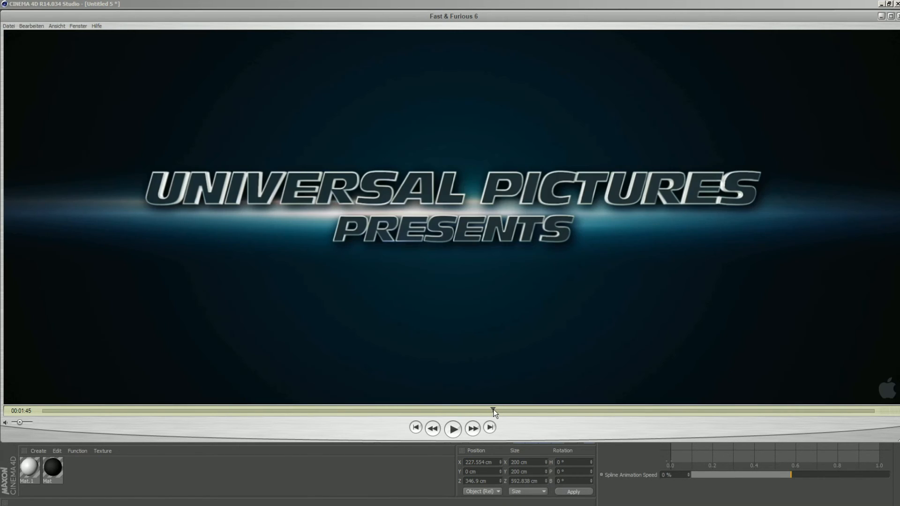
pyautogui.click(880, 17)
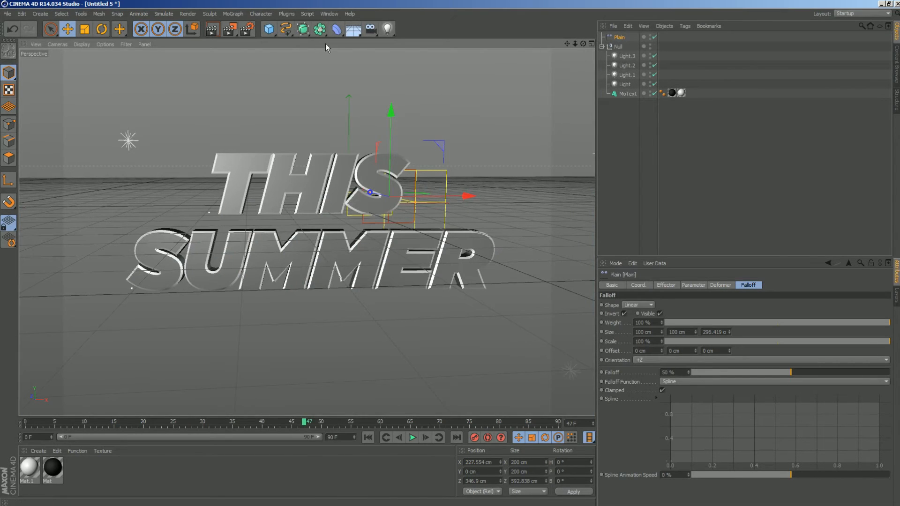
# Add a Random effector to the "THIS SUMMER" MoText object.
pyautogui.click(625, 94)
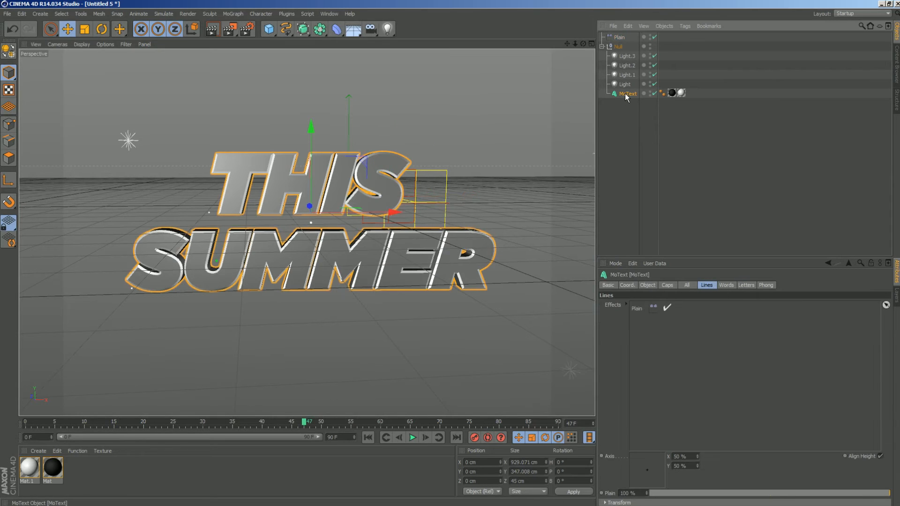
pyautogui.click(233, 14)
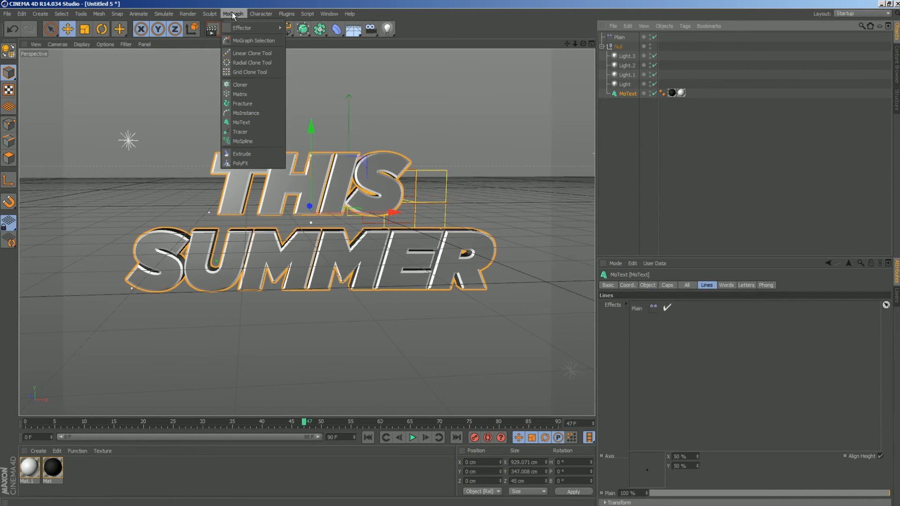
pyautogui.moveTo(258, 29)
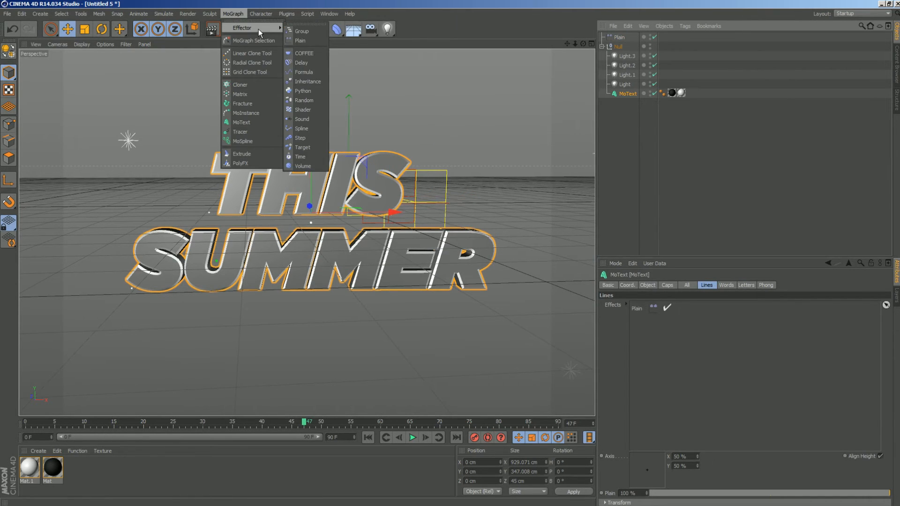
pyautogui.click(312, 101)
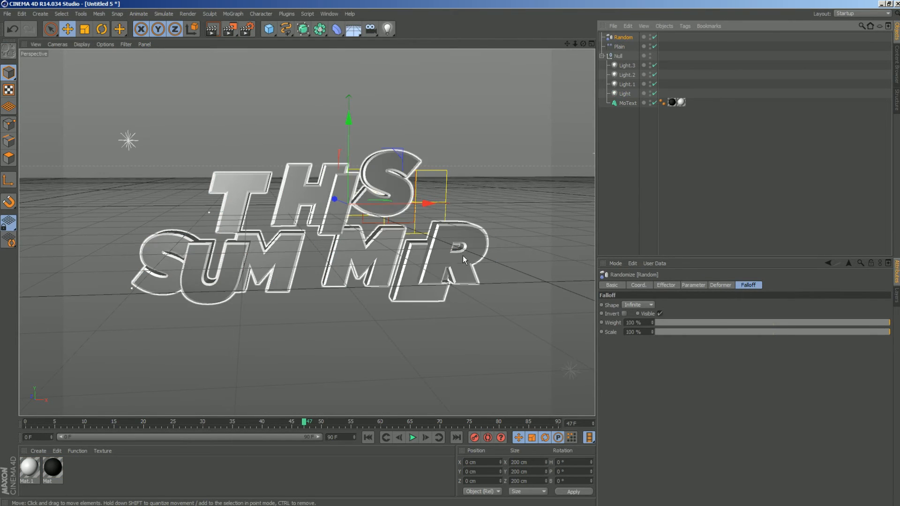
# Inspect the effector lists of the "THIS SUMMER" MoText object for its lines and letters.
pyautogui.click(627, 104)
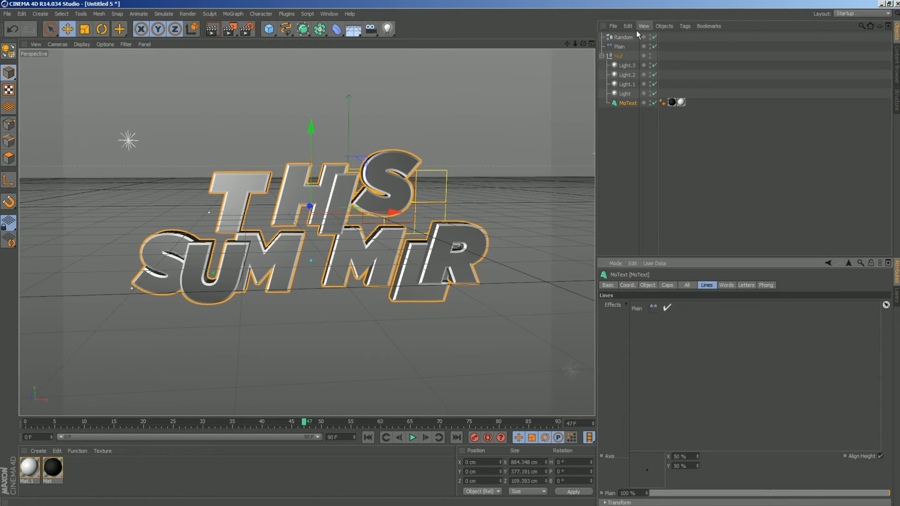
pyautogui.click(726, 284)
pyautogui.click(748, 285)
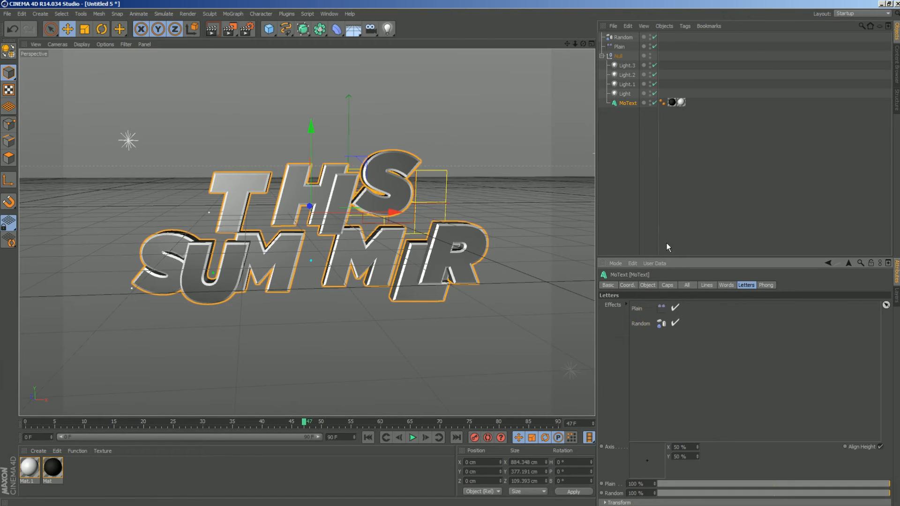
# Keep position enabled on the Random effector, enable rotation, and set it to about H 117°, P 149°, B 201°.
pyautogui.click(624, 37)
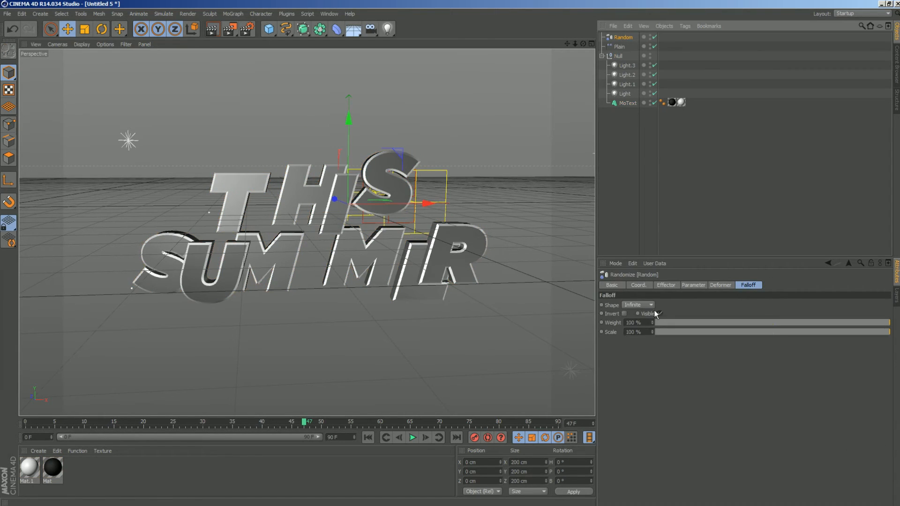
pyautogui.click(692, 285)
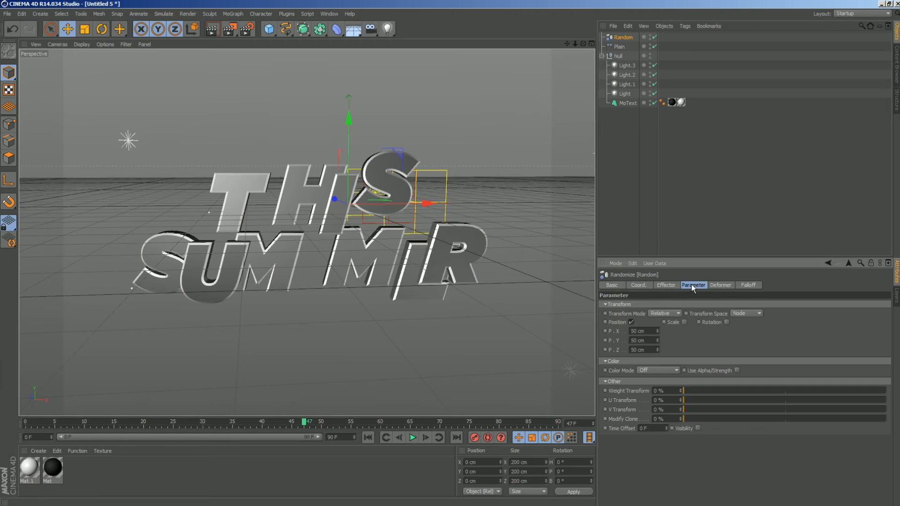
pyautogui.click(631, 322)
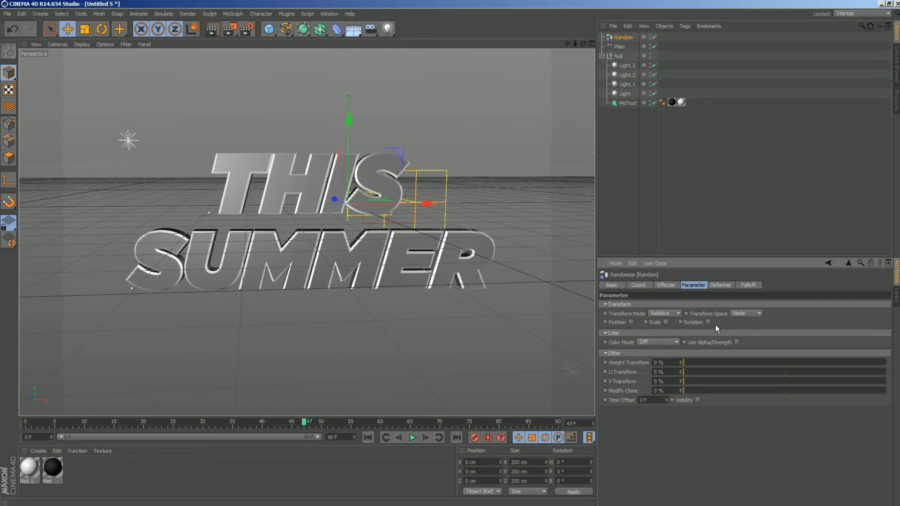
pyautogui.click(631, 322)
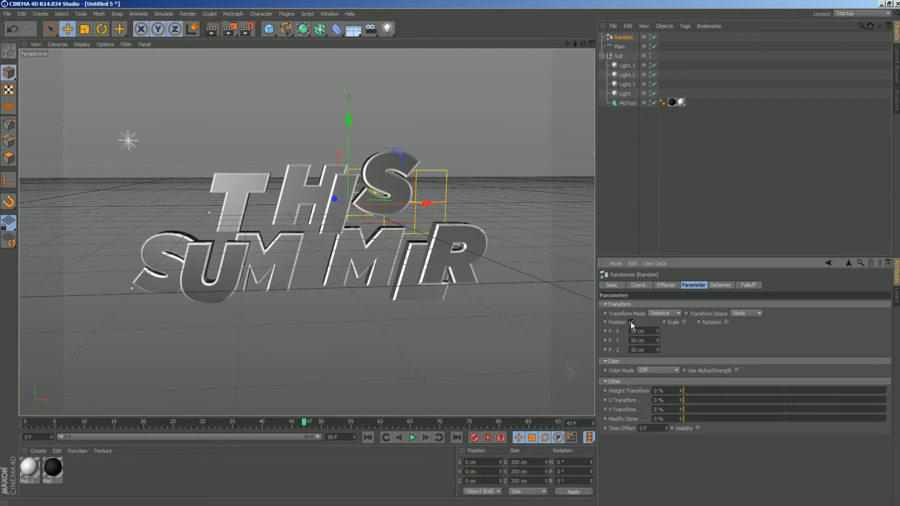
pyautogui.click(726, 322)
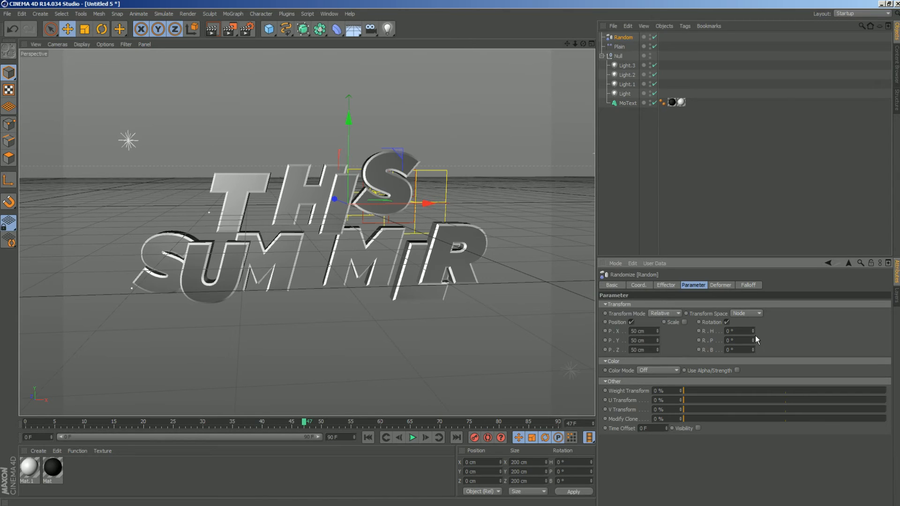
pyautogui.moveTo(752, 328); pyautogui.dragTo(752, 301)
pyautogui.moveTo(754, 338)
pyautogui.mouseDown()
pyautogui.moveTo(754, 311)
pyautogui.moveTo(752, 348)
pyautogui.mouseUp()
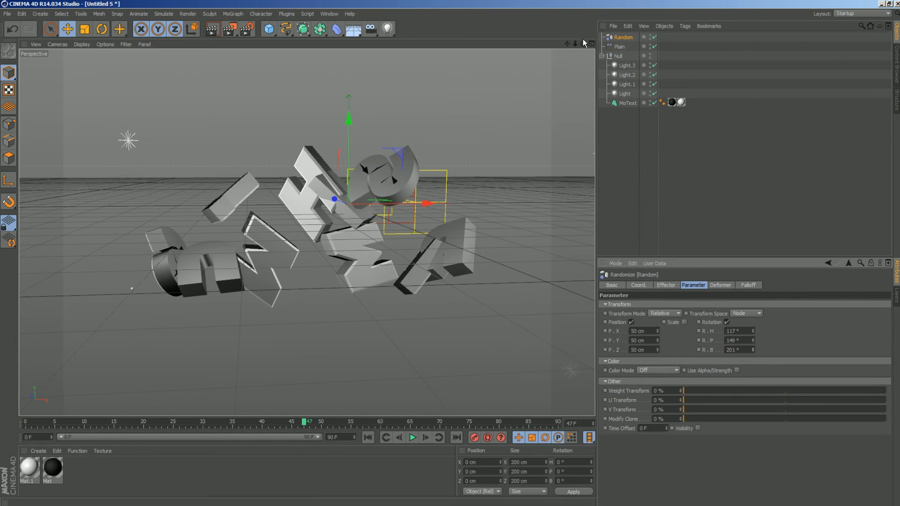
# Give the Random effector a linear falloff and invert it.
pyautogui.moveTo(583, 44); pyautogui.dragTo(560, 47)
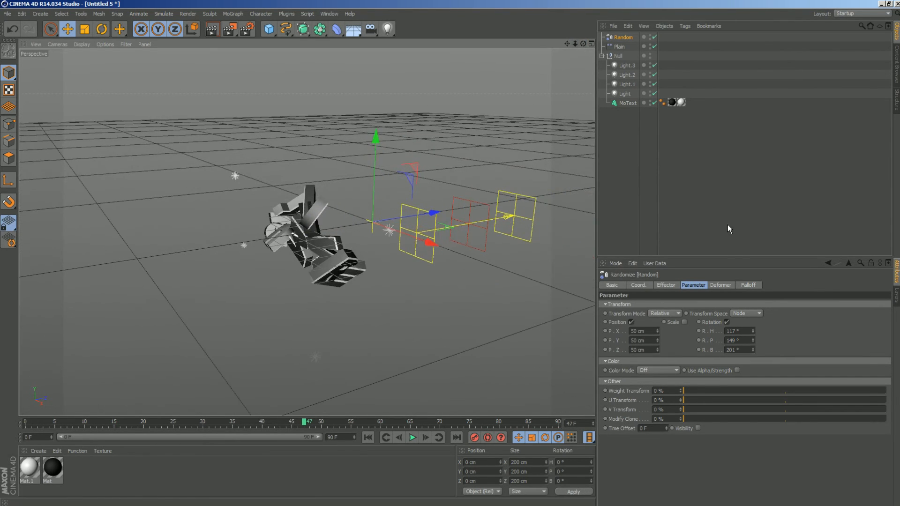
pyautogui.click(748, 285)
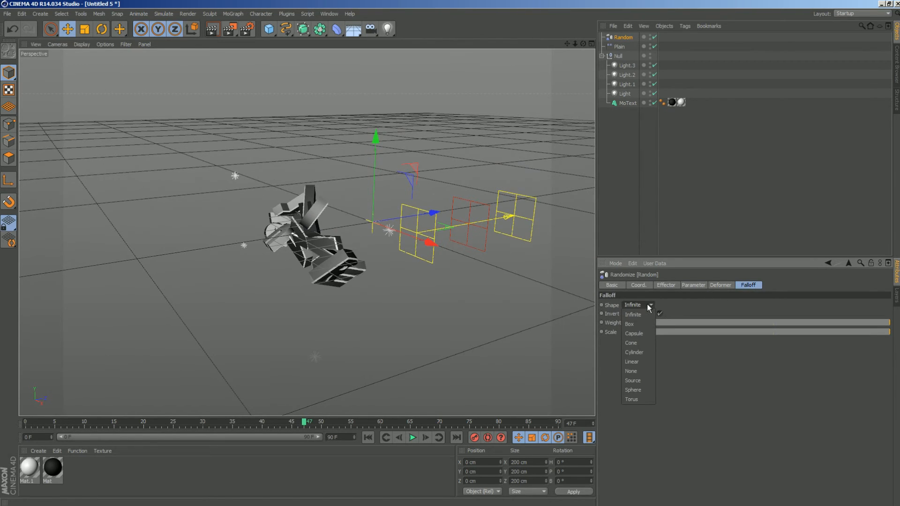
pyautogui.click(638, 362)
pyautogui.moveTo(583, 43); pyautogui.dragTo(534, 49)
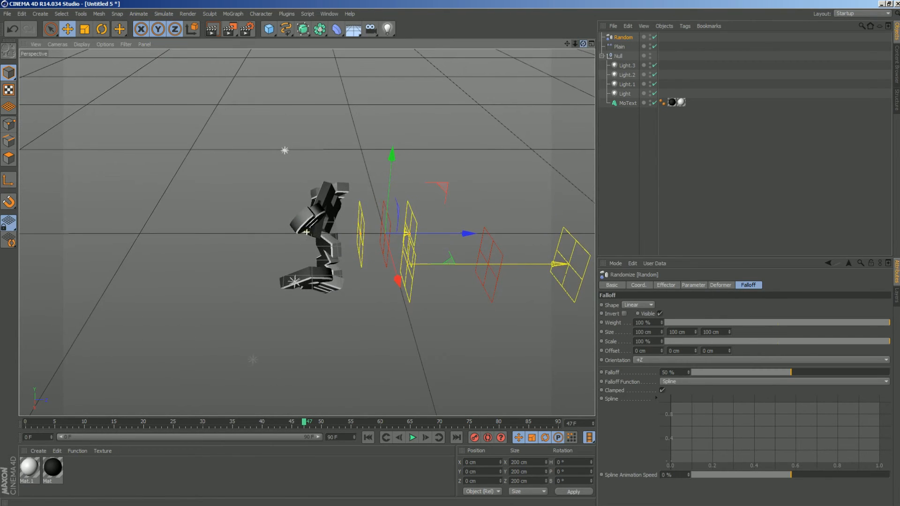
pyautogui.click(624, 314)
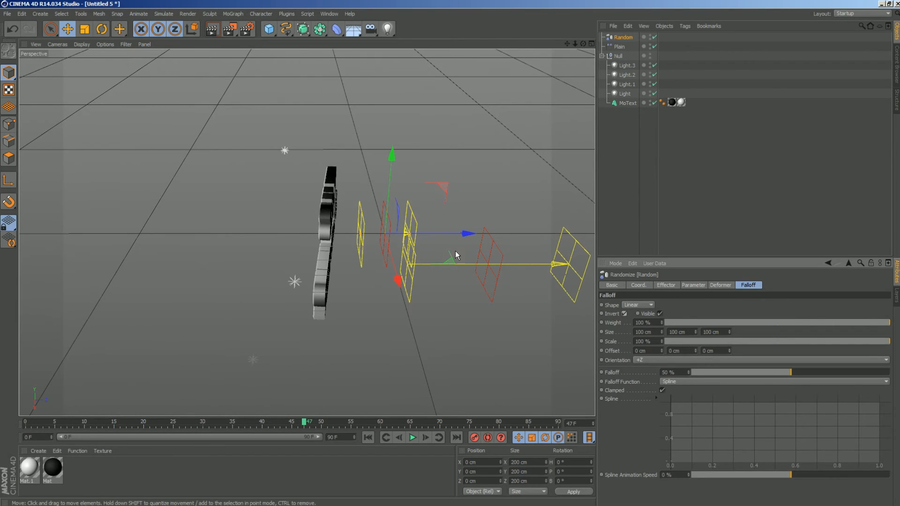
# Move the Random effector to about X 214, Z 351 cm and lengthen its falloff Z size to about 296 cm.
pyautogui.moveTo(466, 235); pyautogui.dragTo(557, 234)
pyautogui.moveTo(512, 300); pyautogui.dragTo(524, 312)
pyautogui.moveTo(517, 266); pyautogui.dragTo(569, 263)
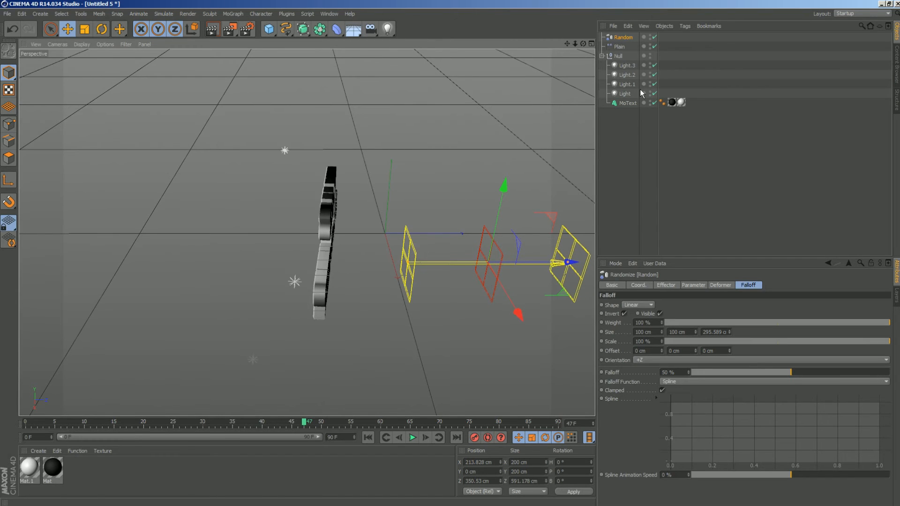
# Raise the Random effector's rotation to about H 372°, P 185° and its position to about X 953, Y 411, Z 791 cm.
pyautogui.moveTo(583, 44); pyautogui.dragTo(386, 347)
pyautogui.moveTo(300, 424); pyautogui.dragTo(85, 433)
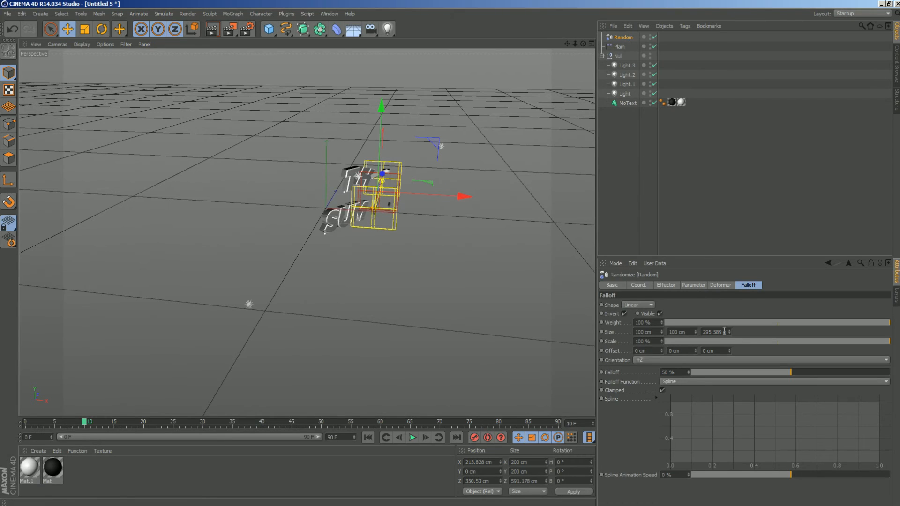
pyautogui.click(693, 285)
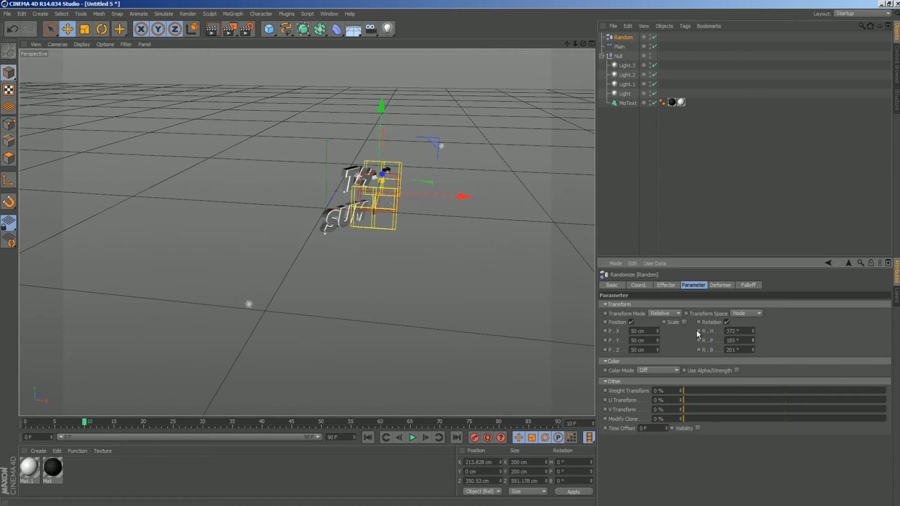
pyautogui.moveTo(657, 331); pyautogui.dragTo(658, 279)
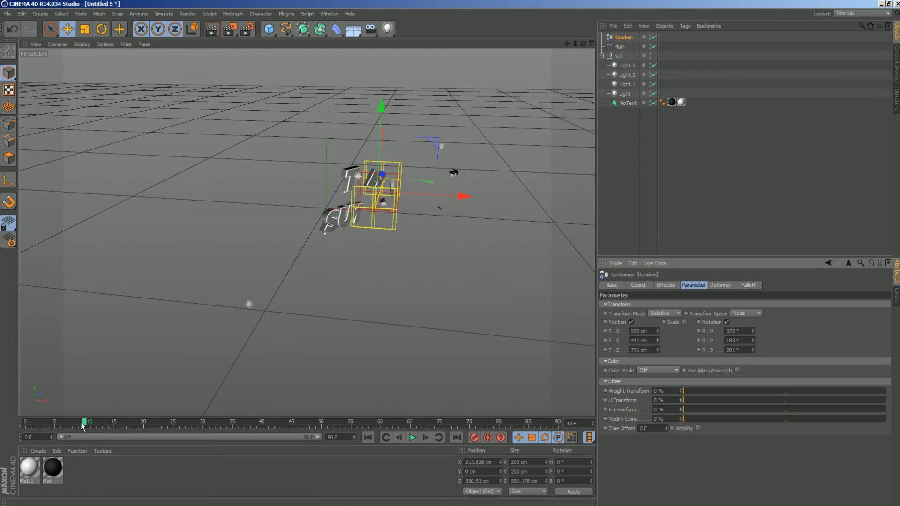
# Play and scrub through the animation to examine how the scattered letters assemble into the title.
pyautogui.moveTo(86, 424); pyautogui.dragTo(60, 420)
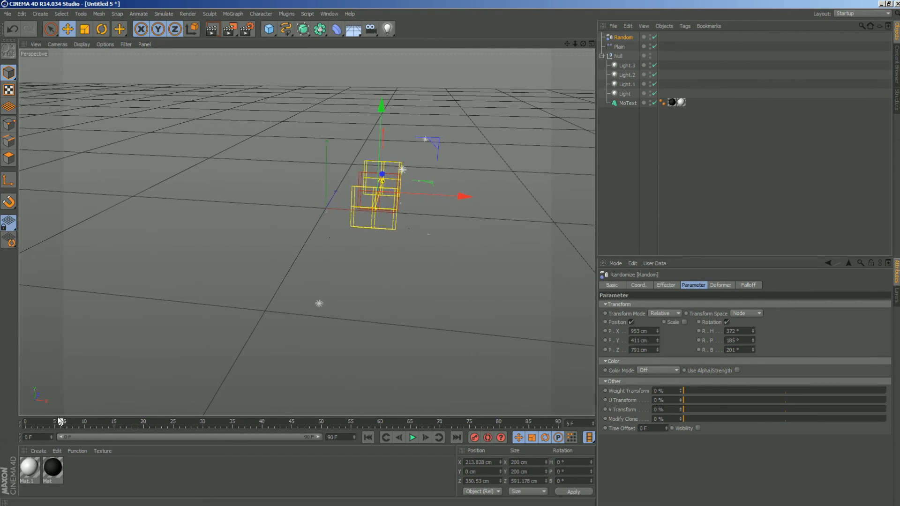
pyautogui.click(412, 438)
pyautogui.moveTo(93, 430); pyautogui.dragTo(517, 412)
pyautogui.moveTo(585, 45); pyautogui.dragTo(433, 423)
pyautogui.moveTo(514, 420); pyautogui.dragTo(25, 422)
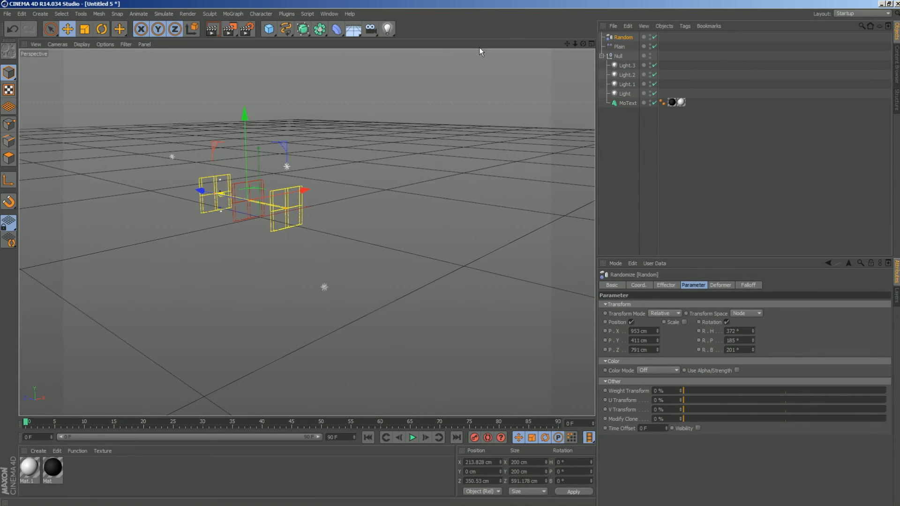
# Add a camera, look through it, and frame the title at frame 50 from about X -205, Y -29, Z -1845 cm.
pyautogui.moveTo(583, 44); pyautogui.dragTo(515, 107)
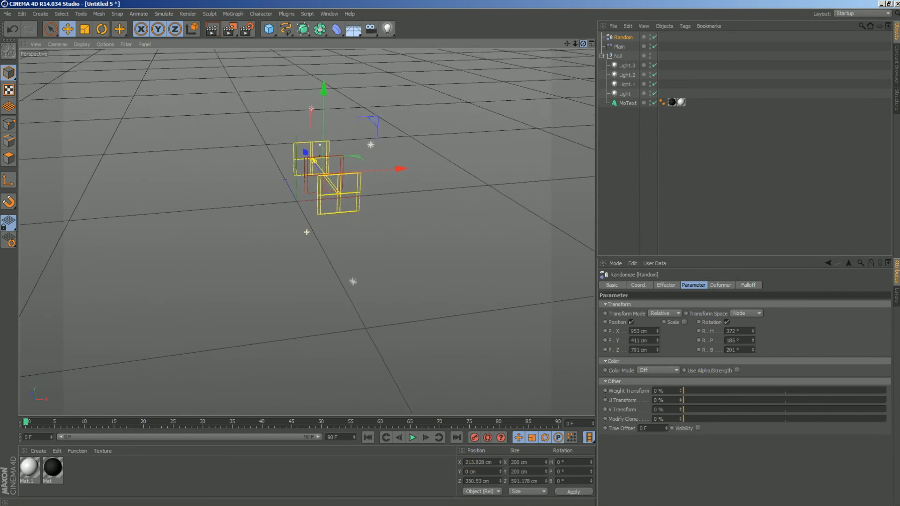
pyautogui.click(370, 29)
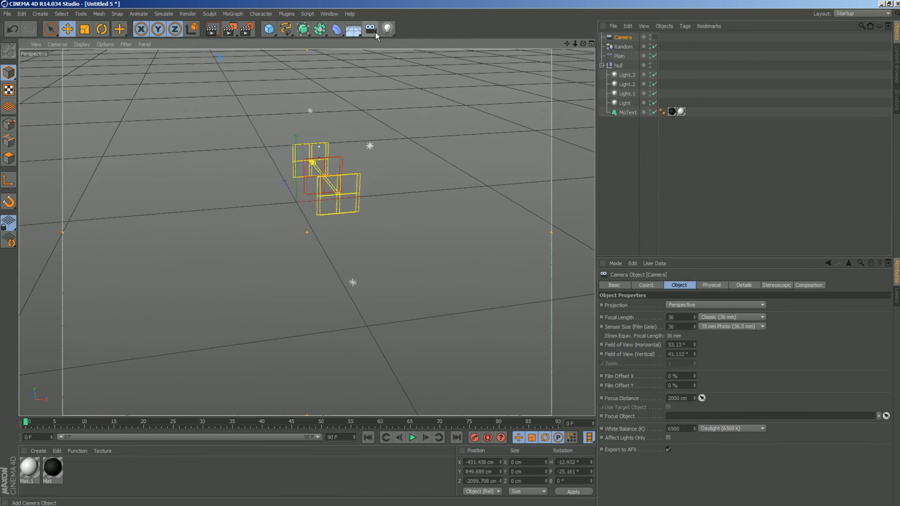
pyautogui.click(654, 36)
pyautogui.moveTo(582, 44); pyautogui.dragTo(291, 345)
pyautogui.moveTo(255, 424); pyautogui.dragTo(319, 423)
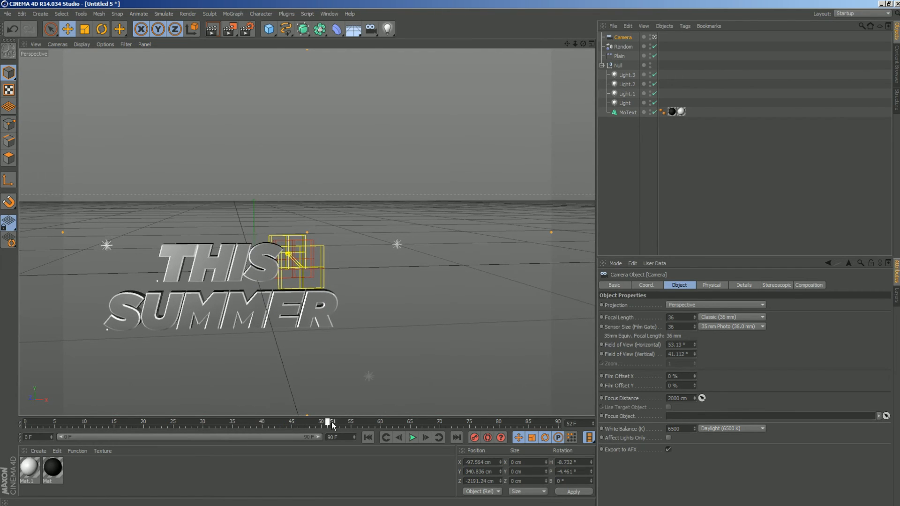
pyautogui.moveTo(573, 43)
pyautogui.mouseDown()
pyautogui.moveTo(609, 28)
pyautogui.moveTo(623, 42)
pyautogui.moveTo(586, 38)
pyautogui.moveTo(604, 32)
pyautogui.moveTo(583, 40)
pyautogui.mouseUp()
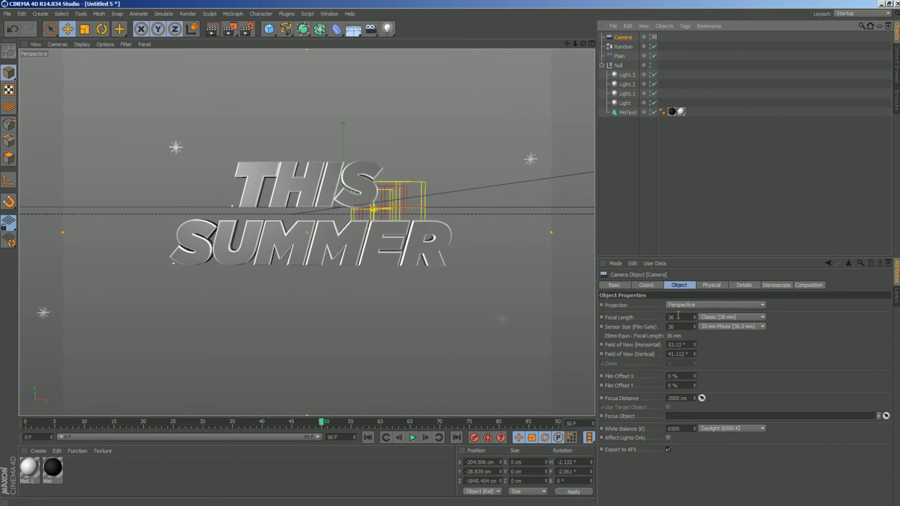
# Set the camera's focal length to 8 mm and move it closer to the title, to about X -95, Y -42, Z -663 cm.
pyautogui.moveTo(677, 315); pyautogui.dragTo(666, 315)
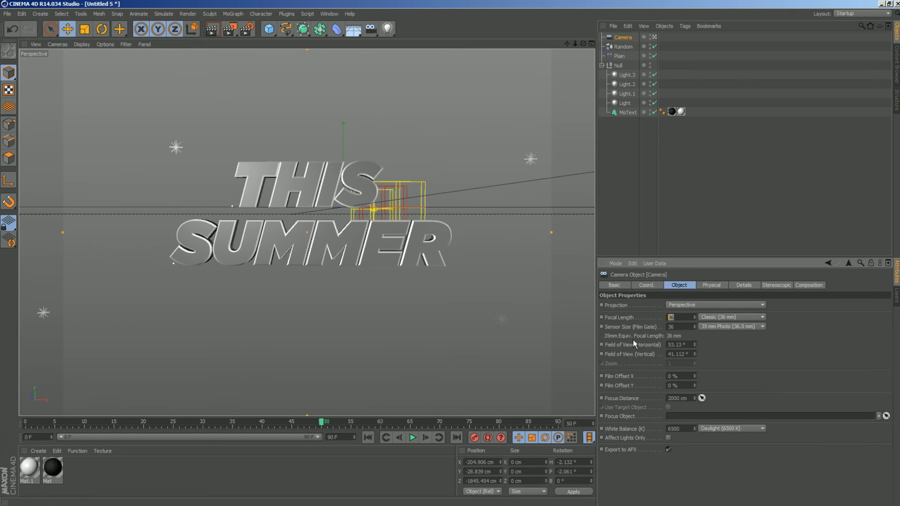
pyautogui.write('8')
pyautogui.press('Return')
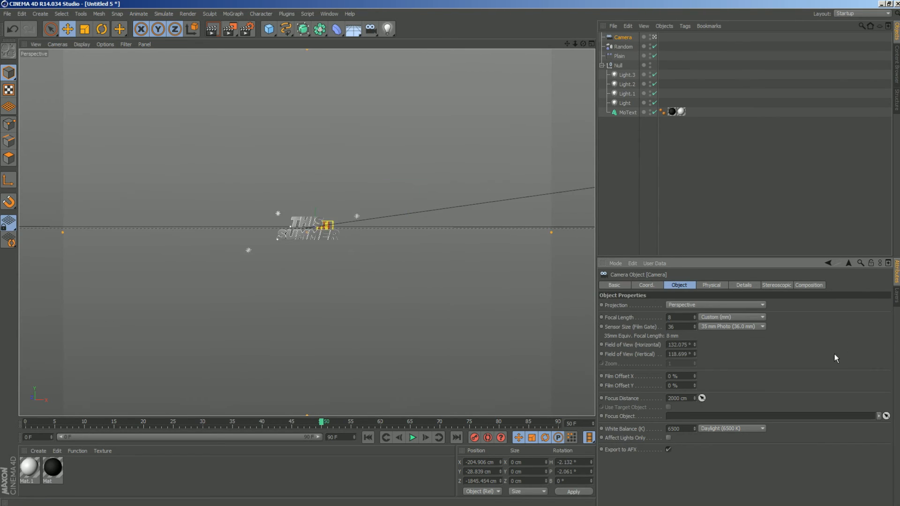
pyautogui.moveTo(575, 44); pyautogui.dragTo(576, 78)
pyautogui.moveTo(567, 44)
pyautogui.mouseDown()
pyautogui.moveTo(555, 48)
pyautogui.moveTo(609, 45)
pyautogui.moveTo(561, 45)
pyautogui.mouseUp()
# Set the camera's focal length to 13 mm, pull it back to about Z -931 cm, and preview a render of the title.
pyautogui.doubleClick(681, 318)
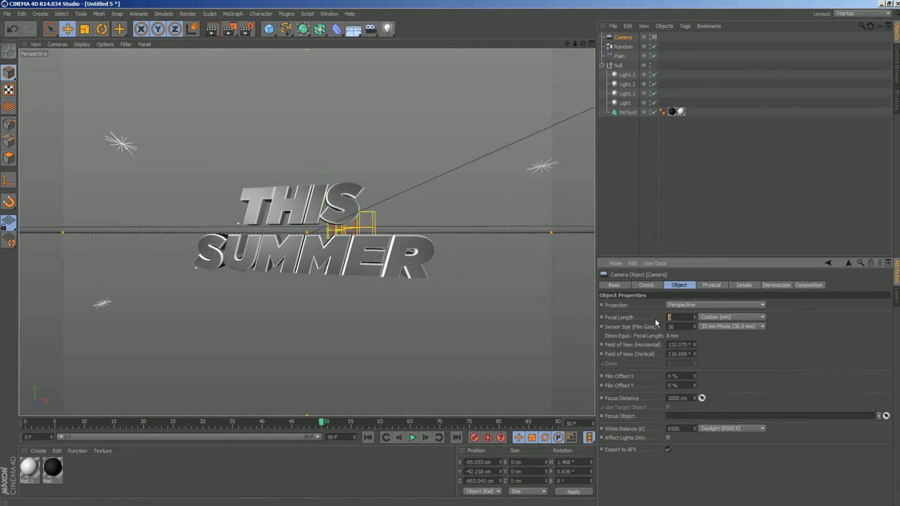
pyautogui.write('13')
pyautogui.press('Return')
pyautogui.moveTo(575, 44); pyautogui.dragTo(570, 44)
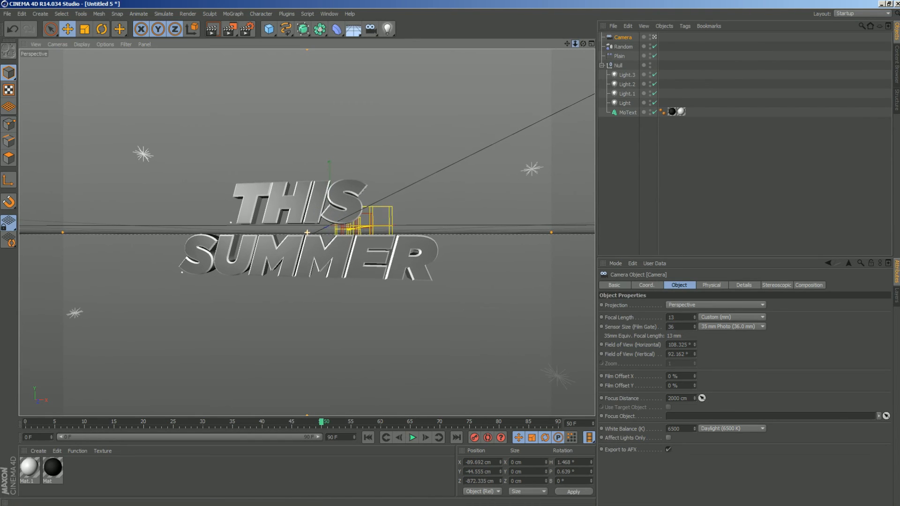
pyautogui.click(212, 29)
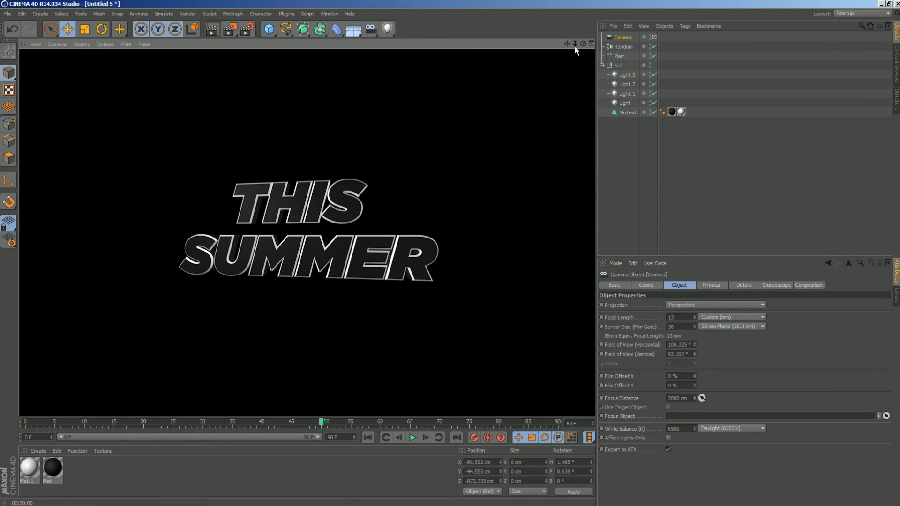
pyautogui.moveTo(575, 44); pyautogui.dragTo(573, 44)
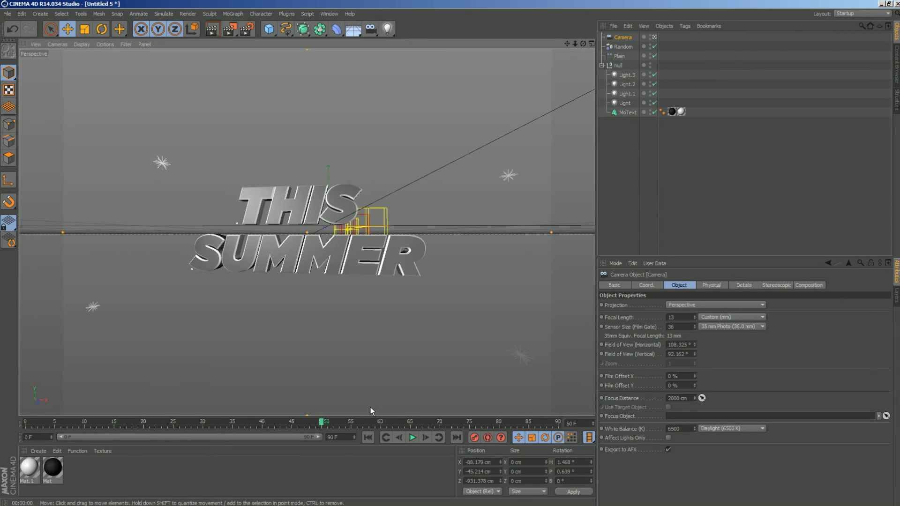
# Play the animation from the first frame through the camera, stopping near the end.
pyautogui.click(367, 438)
pyautogui.click(413, 437)
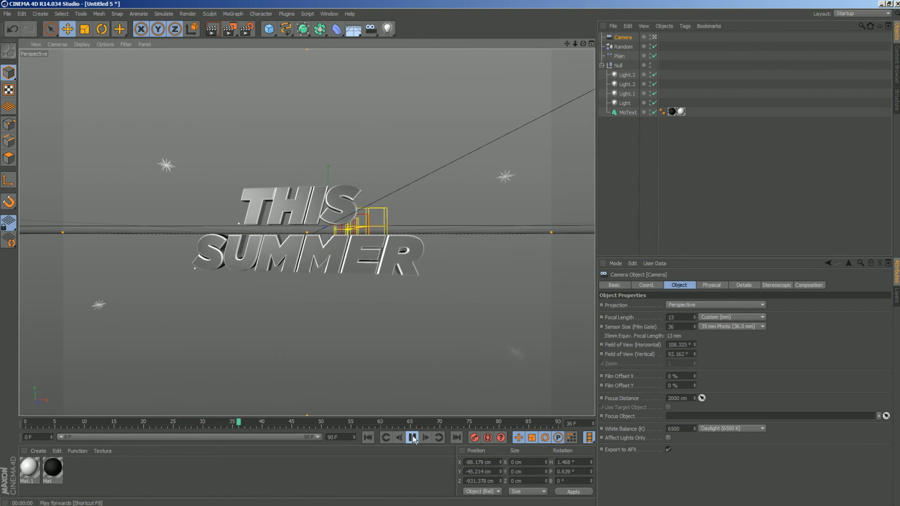
pyautogui.click(412, 437)
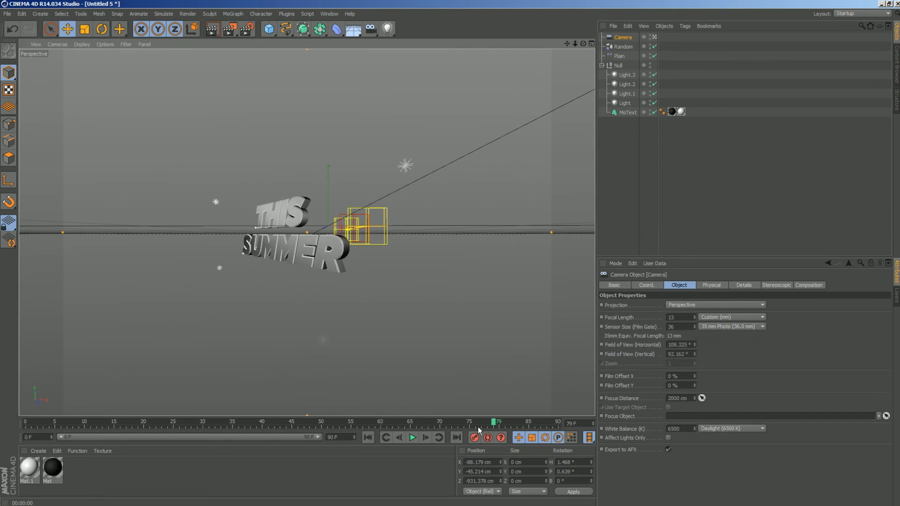
# Keyframe the null at frame 90 at about X -837, Z 600 cm, and replay the animation from the start.
pyautogui.moveTo(493, 424); pyautogui.dragTo(546, 423)
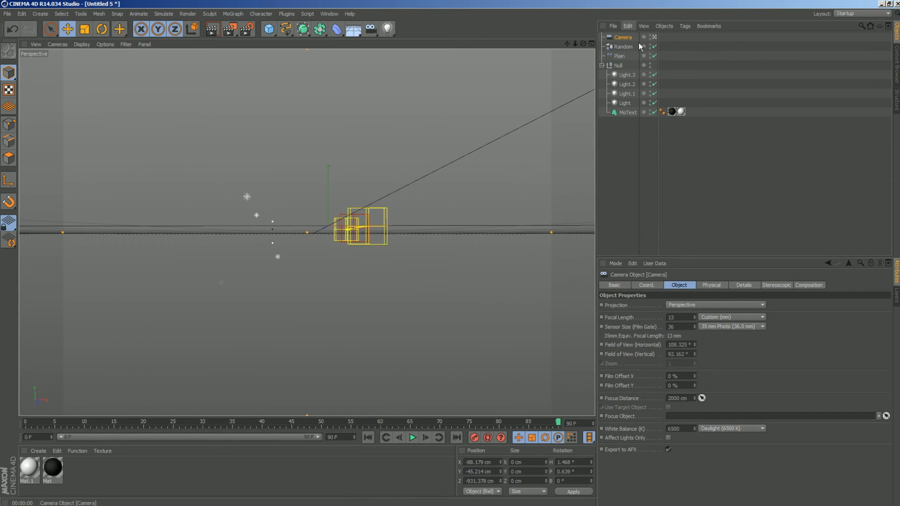
pyautogui.click(618, 65)
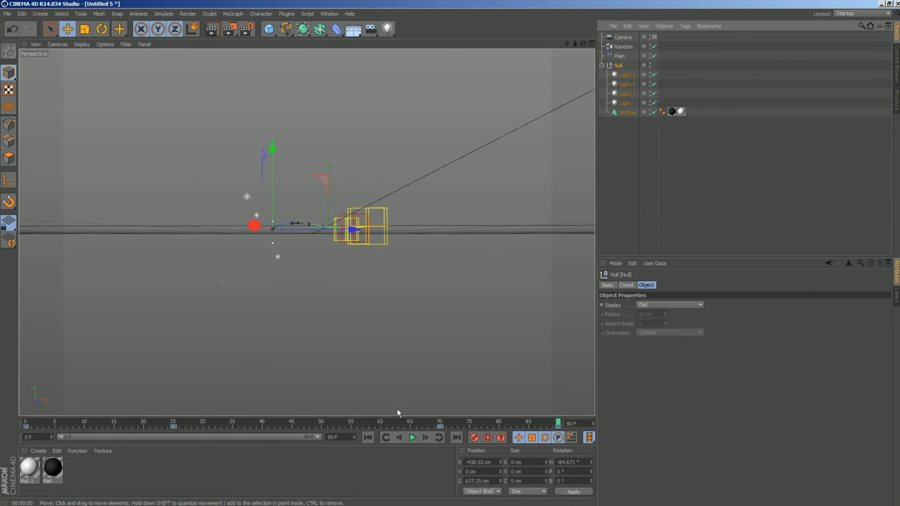
pyautogui.moveTo(351, 231); pyautogui.dragTo(312, 238)
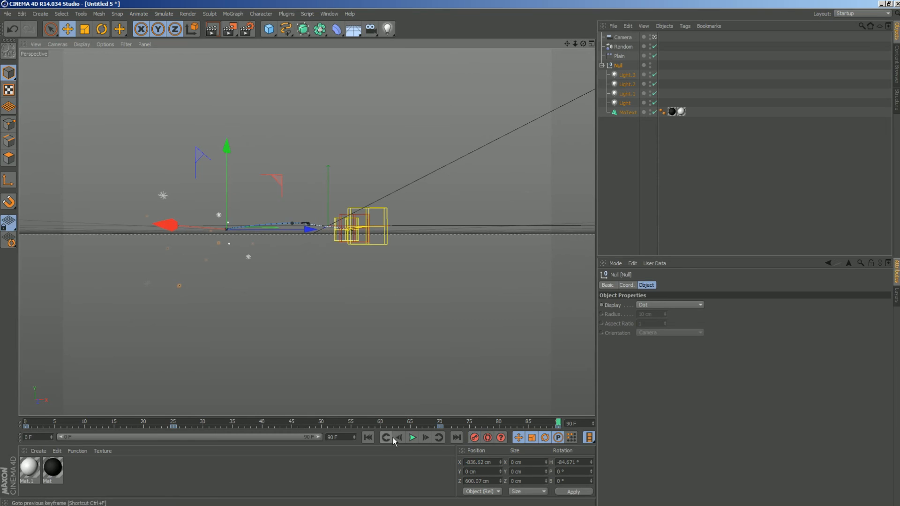
pyautogui.moveTo(112, 425); pyautogui.dragTo(48, 422)
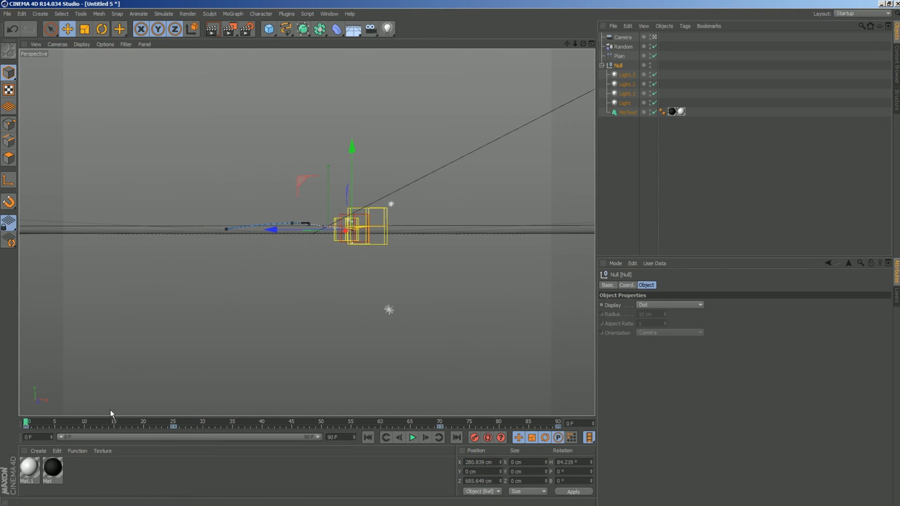
pyautogui.click(412, 440)
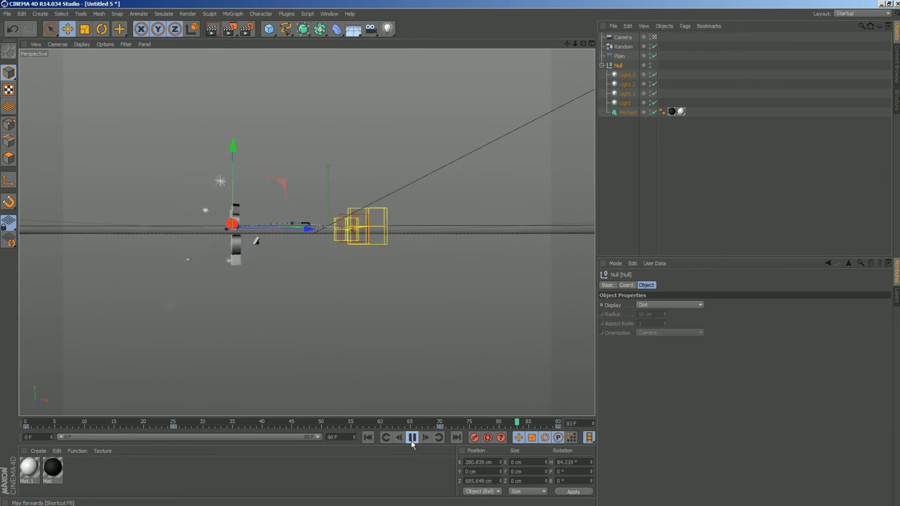
# Stop playback and move the Random and Plain effectors together along Z to about 208 cm, checking the title around frame 18.
pyautogui.click(411, 440)
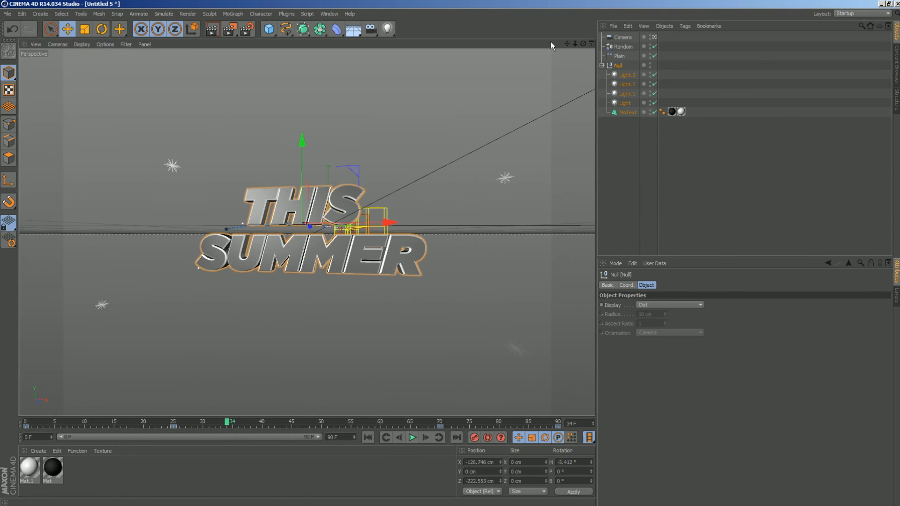
pyautogui.moveTo(584, 47); pyautogui.dragTo(568, 43)
pyautogui.click(623, 46)
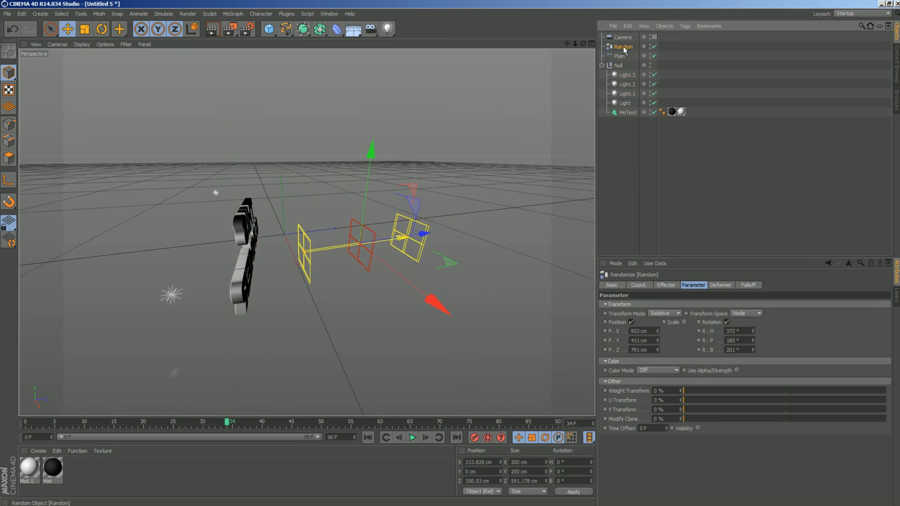
pyautogui.keyDown('ctrl'); pyautogui.click(619, 56); pyautogui.keyUp('ctrl')
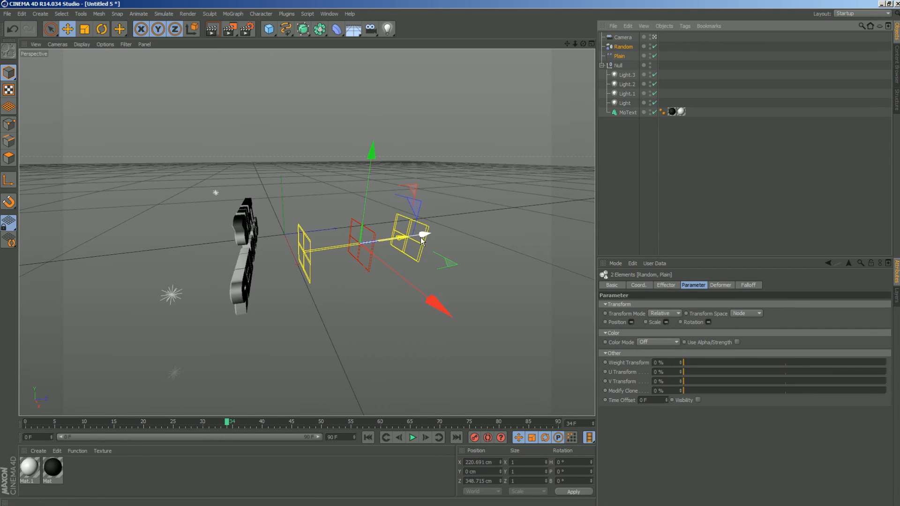
pyautogui.moveTo(427, 237); pyautogui.dragTo(403, 240)
pyautogui.moveTo(196, 421); pyautogui.dragTo(132, 427)
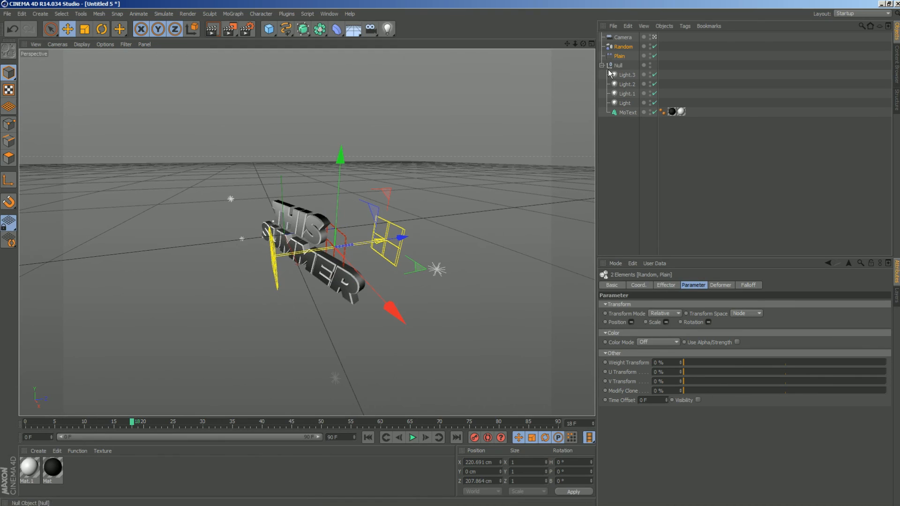
# Narrow the falloff zones of the Plain and Random effectors, with Random's about 321 cm deep, and scrub through the opening frames.
pyautogui.click(619, 56)
pyautogui.moveTo(380, 242); pyautogui.dragTo(364, 247)
pyautogui.click(618, 47)
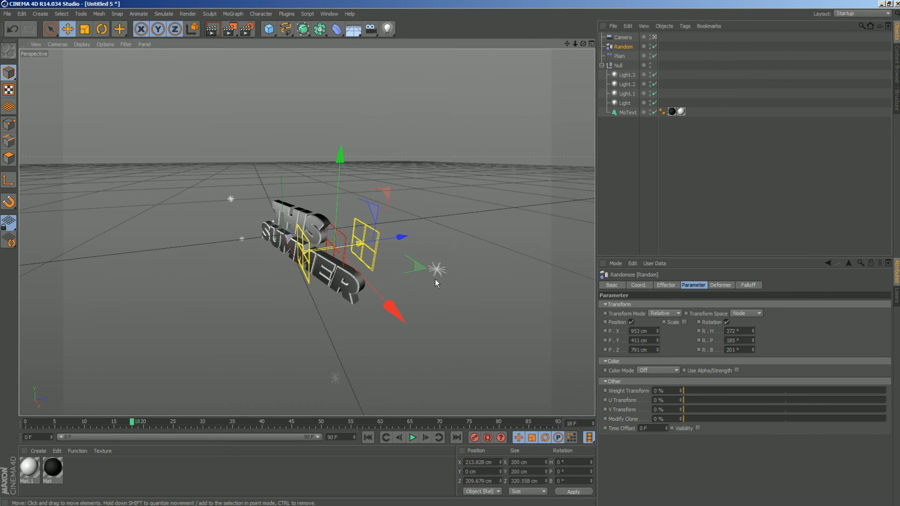
pyautogui.moveTo(92, 425); pyautogui.dragTo(28, 425)
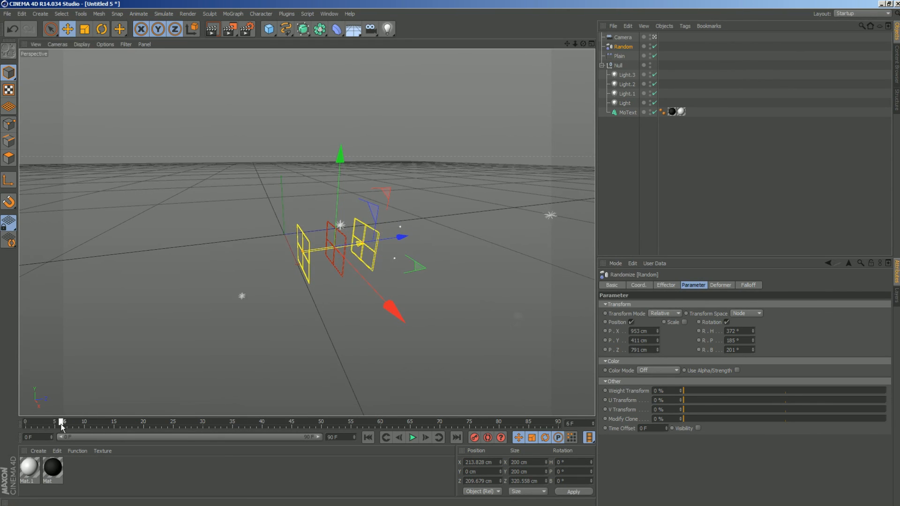
pyautogui.moveTo(100, 424)
pyautogui.mouseDown()
pyautogui.moveTo(138, 423)
pyautogui.moveTo(92, 422)
pyautogui.moveTo(102, 422)
pyautogui.mouseUp()
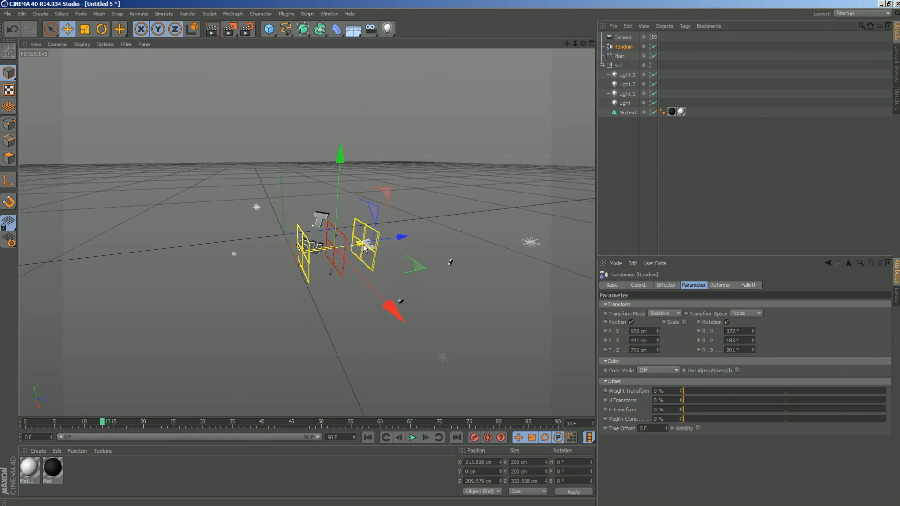
# Widen the Plain effector's falloff zone to about 1902 cm and the Random effector's to about 1960 cm deep, and return to frame 0.
pyautogui.moveTo(367, 248)
pyautogui.mouseDown()
pyautogui.moveTo(396, 244)
pyautogui.moveTo(366, 246)
pyautogui.mouseUp()
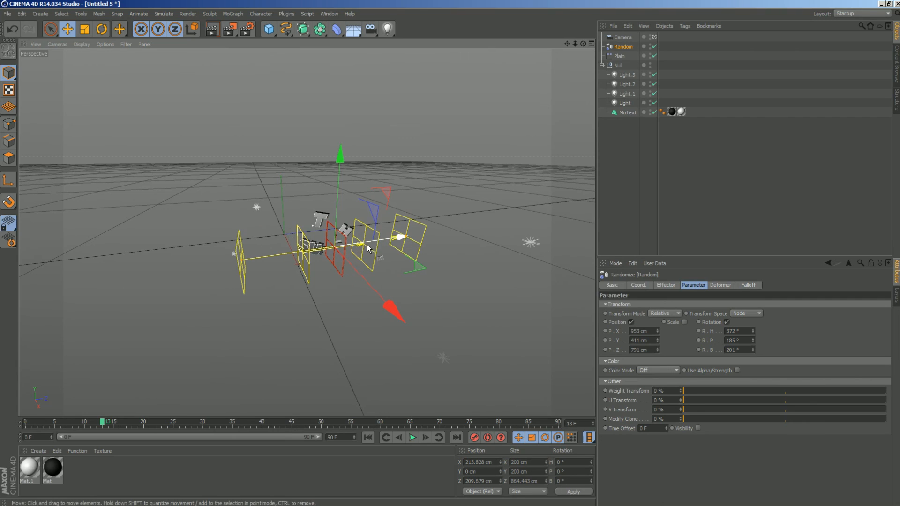
pyautogui.click(619, 56)
pyautogui.moveTo(366, 248); pyautogui.dragTo(478, 215)
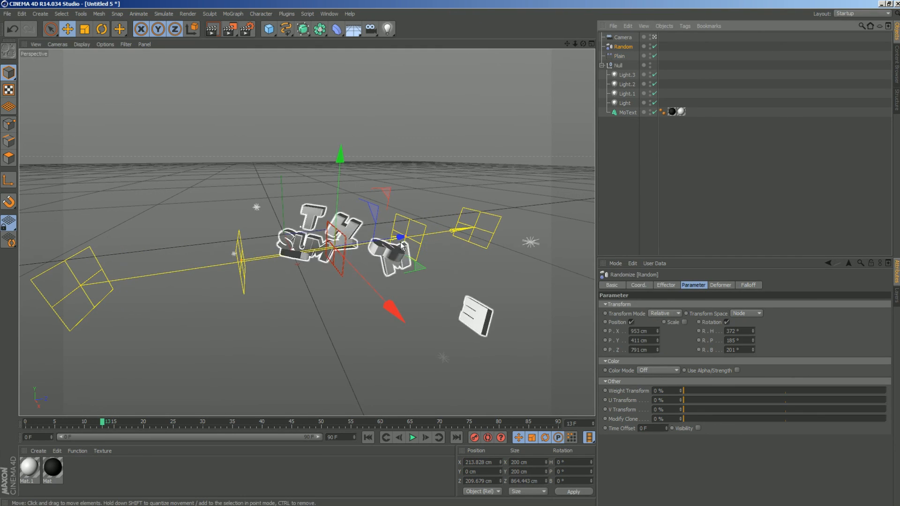
pyautogui.moveTo(409, 239); pyautogui.dragTo(429, 313)
pyautogui.moveTo(106, 426); pyautogui.dragTo(36, 441)
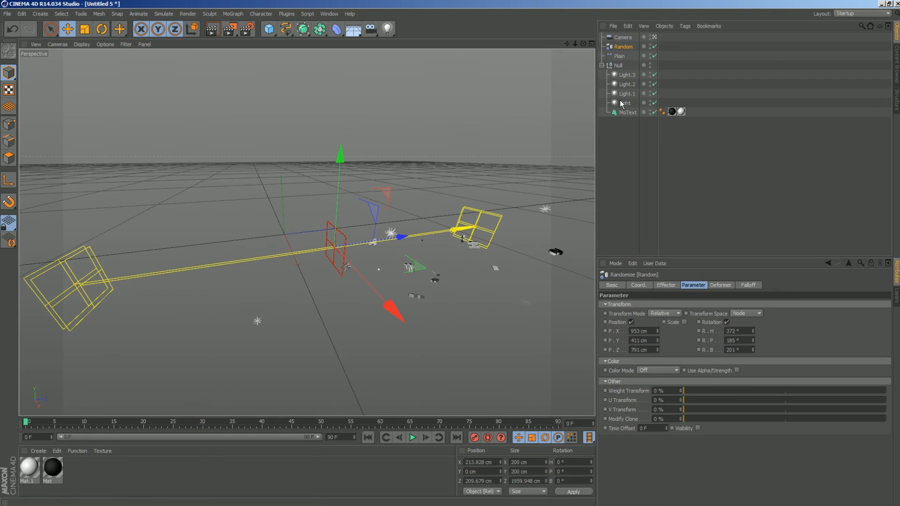
# Narrow the Plain effector's falloff zone to roughly half the Random effector's depth and shift Plain slightly back along Z.
pyautogui.keyDown('shift'); pyautogui.click(621, 56); pyautogui.keyUp('shift')
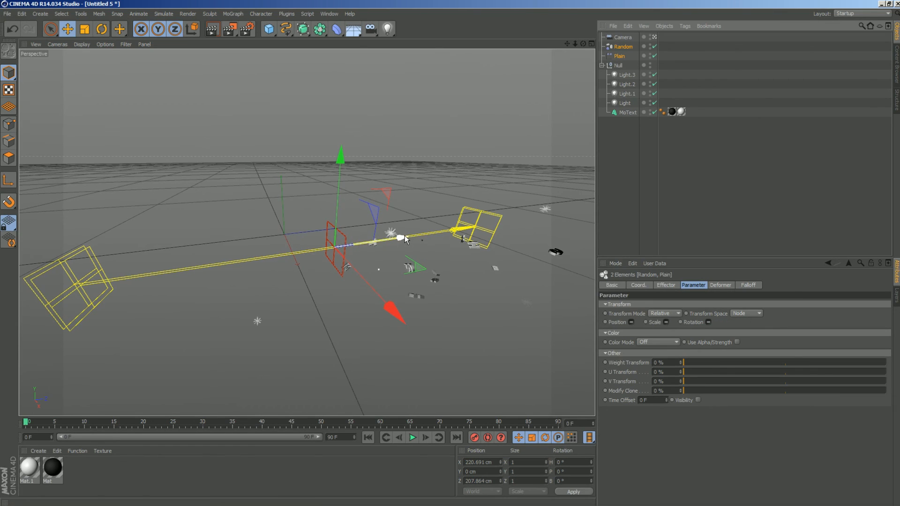
pyautogui.click(619, 55)
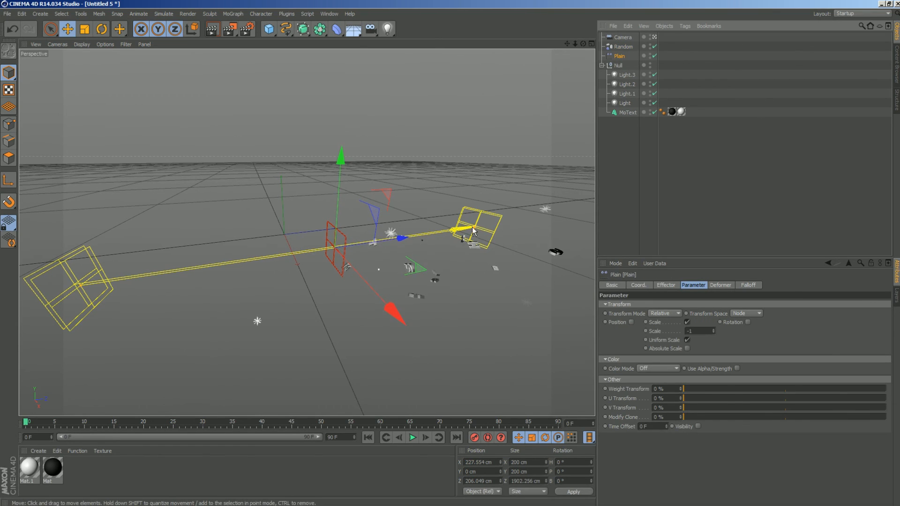
pyautogui.moveTo(476, 227); pyautogui.dragTo(477, 228)
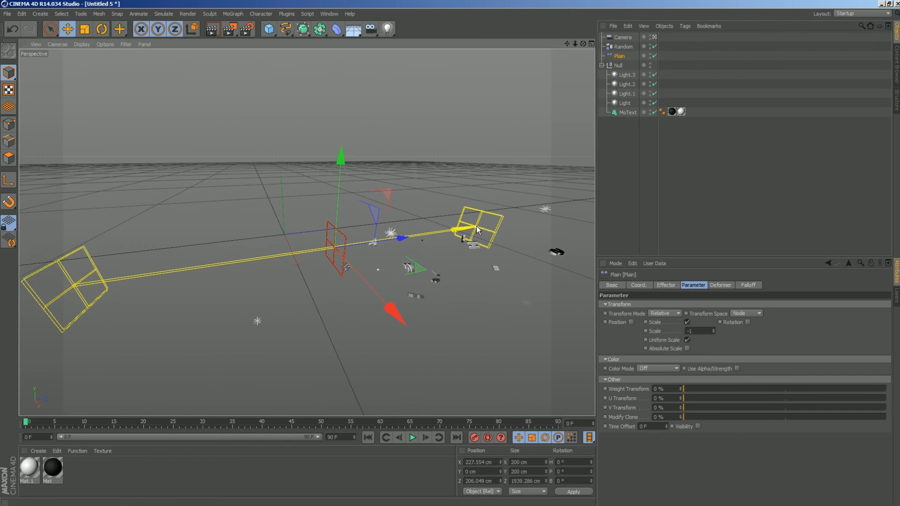
pyautogui.moveTo(583, 44); pyautogui.dragTo(580, 104)
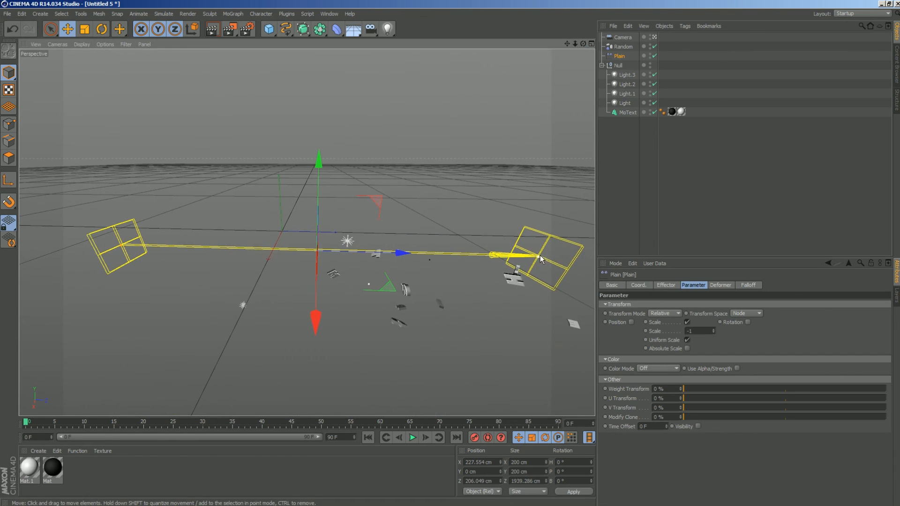
pyautogui.moveTo(537, 257); pyautogui.dragTo(429, 280)
pyautogui.moveTo(405, 253); pyautogui.dragTo(399, 253)
# Review the title's fly-in from several angles by scrubbing the opening frames and playing the animation from the start.
pyautogui.click(621, 47)
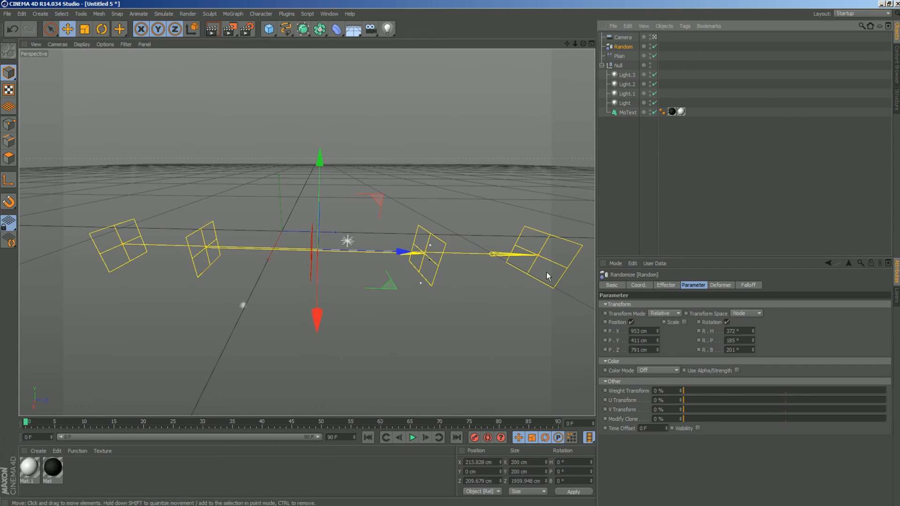
pyautogui.moveTo(21, 426)
pyautogui.mouseDown()
pyautogui.moveTo(144, 423)
pyautogui.moveTo(38, 421)
pyautogui.mouseUp()
pyautogui.moveTo(583, 43); pyautogui.dragTo(603, 24)
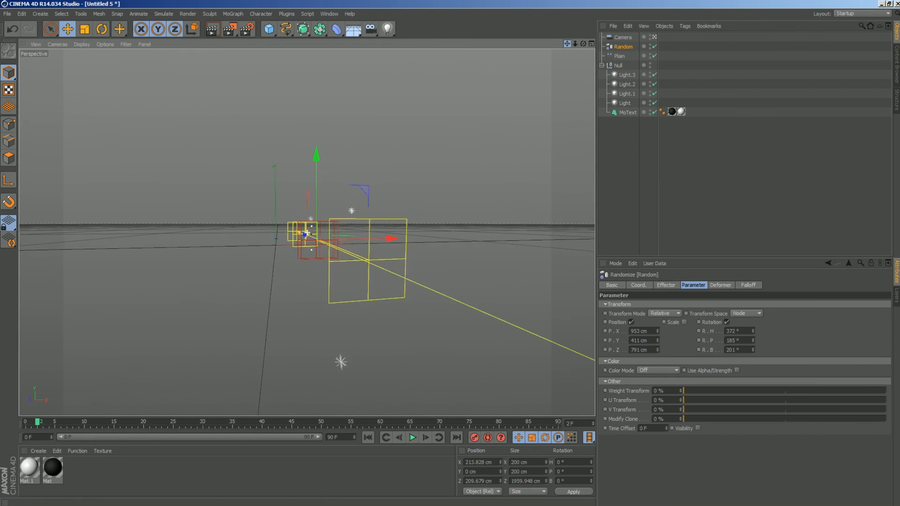
pyautogui.moveTo(36, 426); pyautogui.dragTo(28, 430)
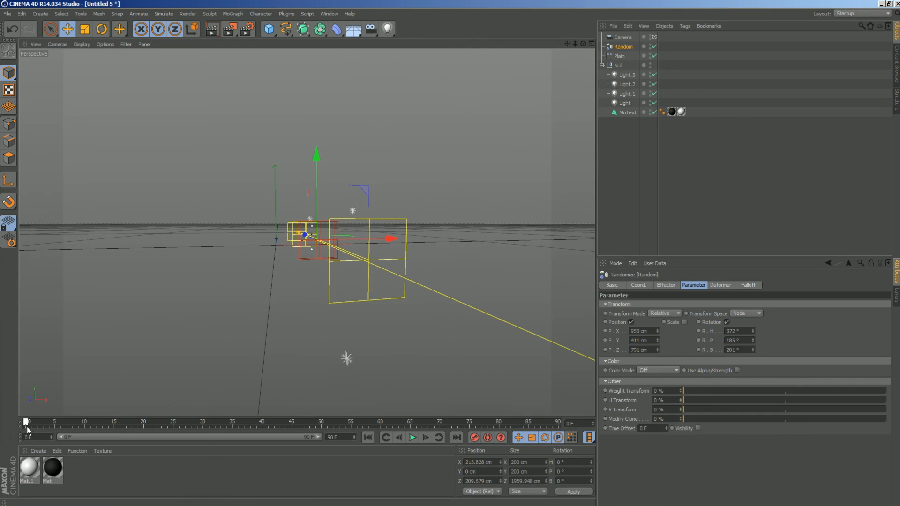
pyautogui.click(415, 438)
pyautogui.moveTo(575, 44)
pyautogui.mouseDown()
pyautogui.moveTo(555, 44)
pyautogui.moveTo(595, 26)
pyautogui.moveTo(577, 43)
pyautogui.moveTo(585, 50)
pyautogui.mouseUp()
pyautogui.moveTo(318, 424); pyautogui.dragTo(67, 424)
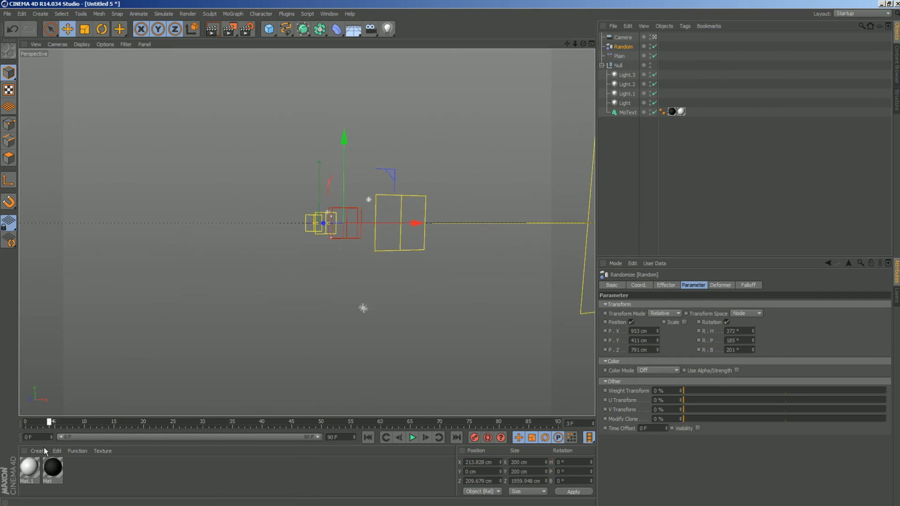
pyautogui.click(411, 437)
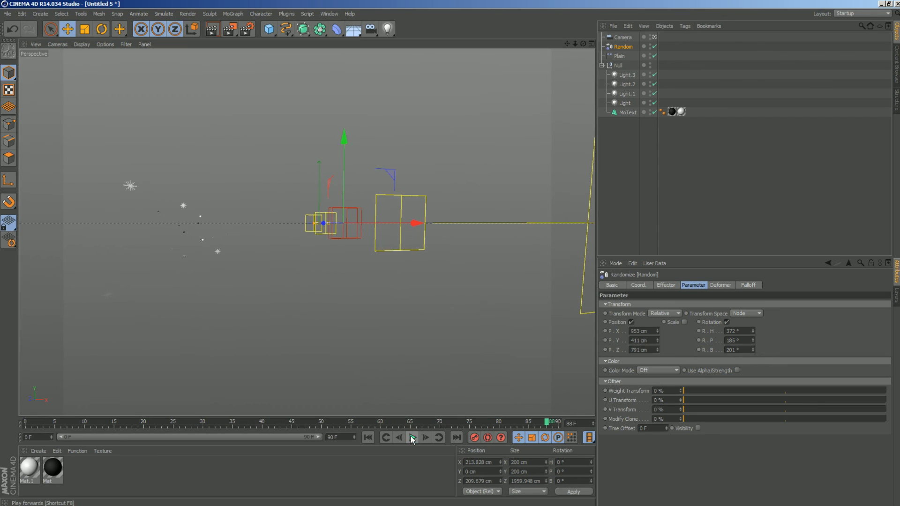
# Switch to the Fast & Furious 6 trailer in QuickTime, review its title cards, and return to Cinema 4D to scrub the animation.
pyautogui.click(227, 501)
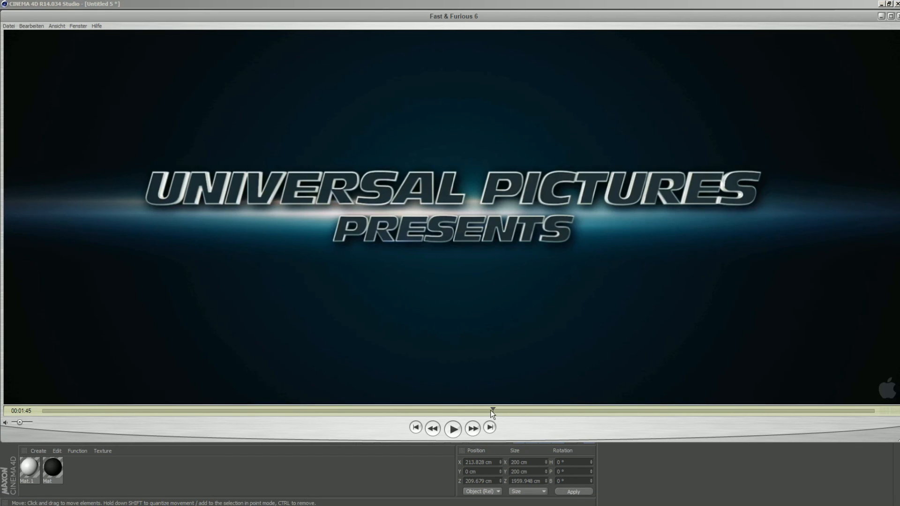
pyautogui.moveTo(491, 410); pyautogui.dragTo(840, 409)
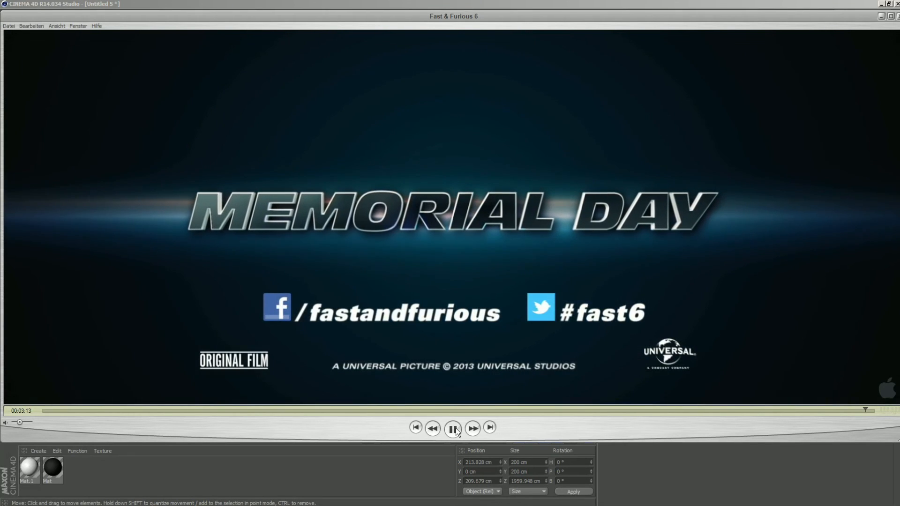
pyautogui.click(453, 429)
pyautogui.click(880, 18)
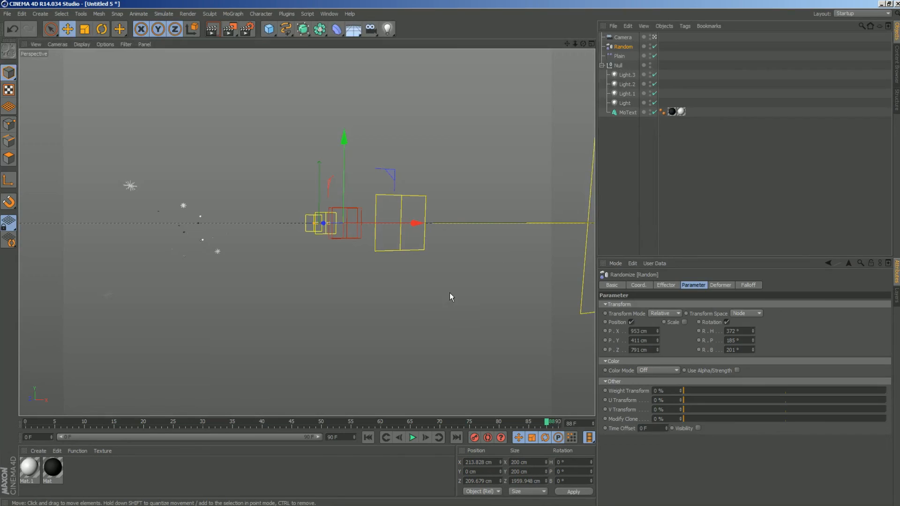
pyautogui.moveTo(179, 424); pyautogui.dragTo(22, 408)
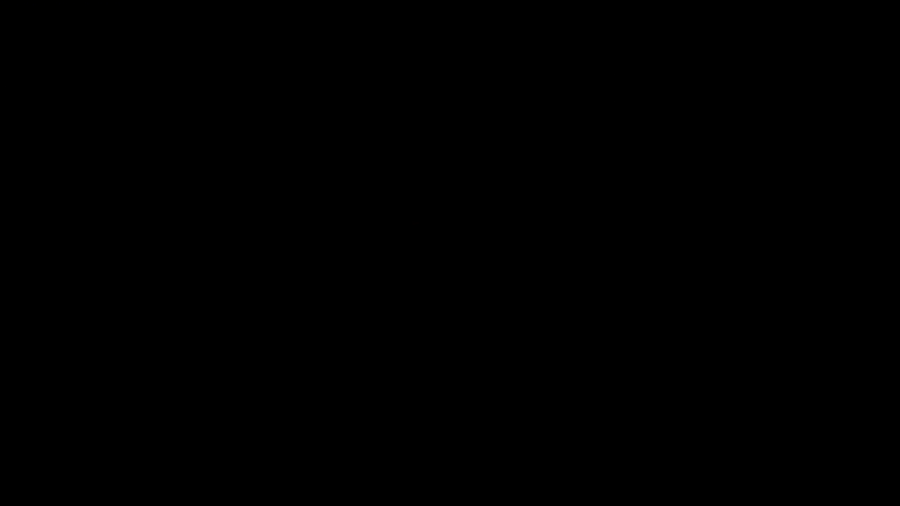